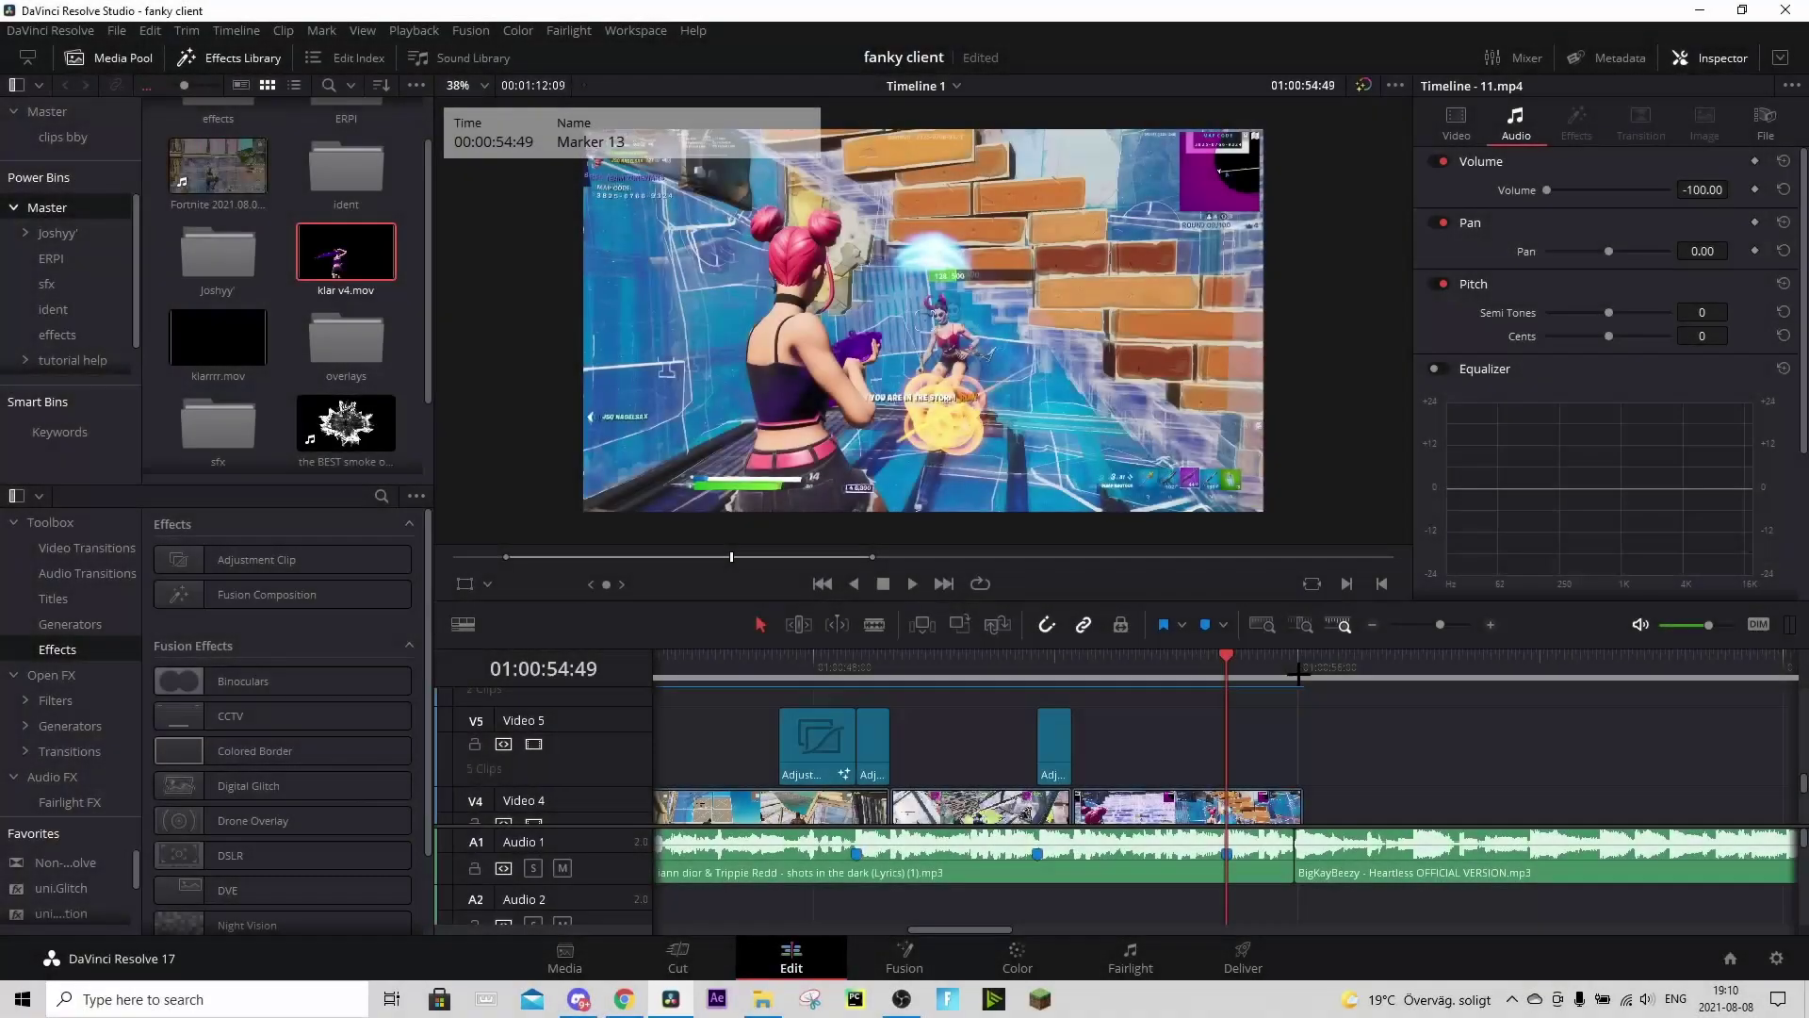
# - Scroll up to review the Fortnite montage timeline
pyautogui.scroll(1, 1046, 421)
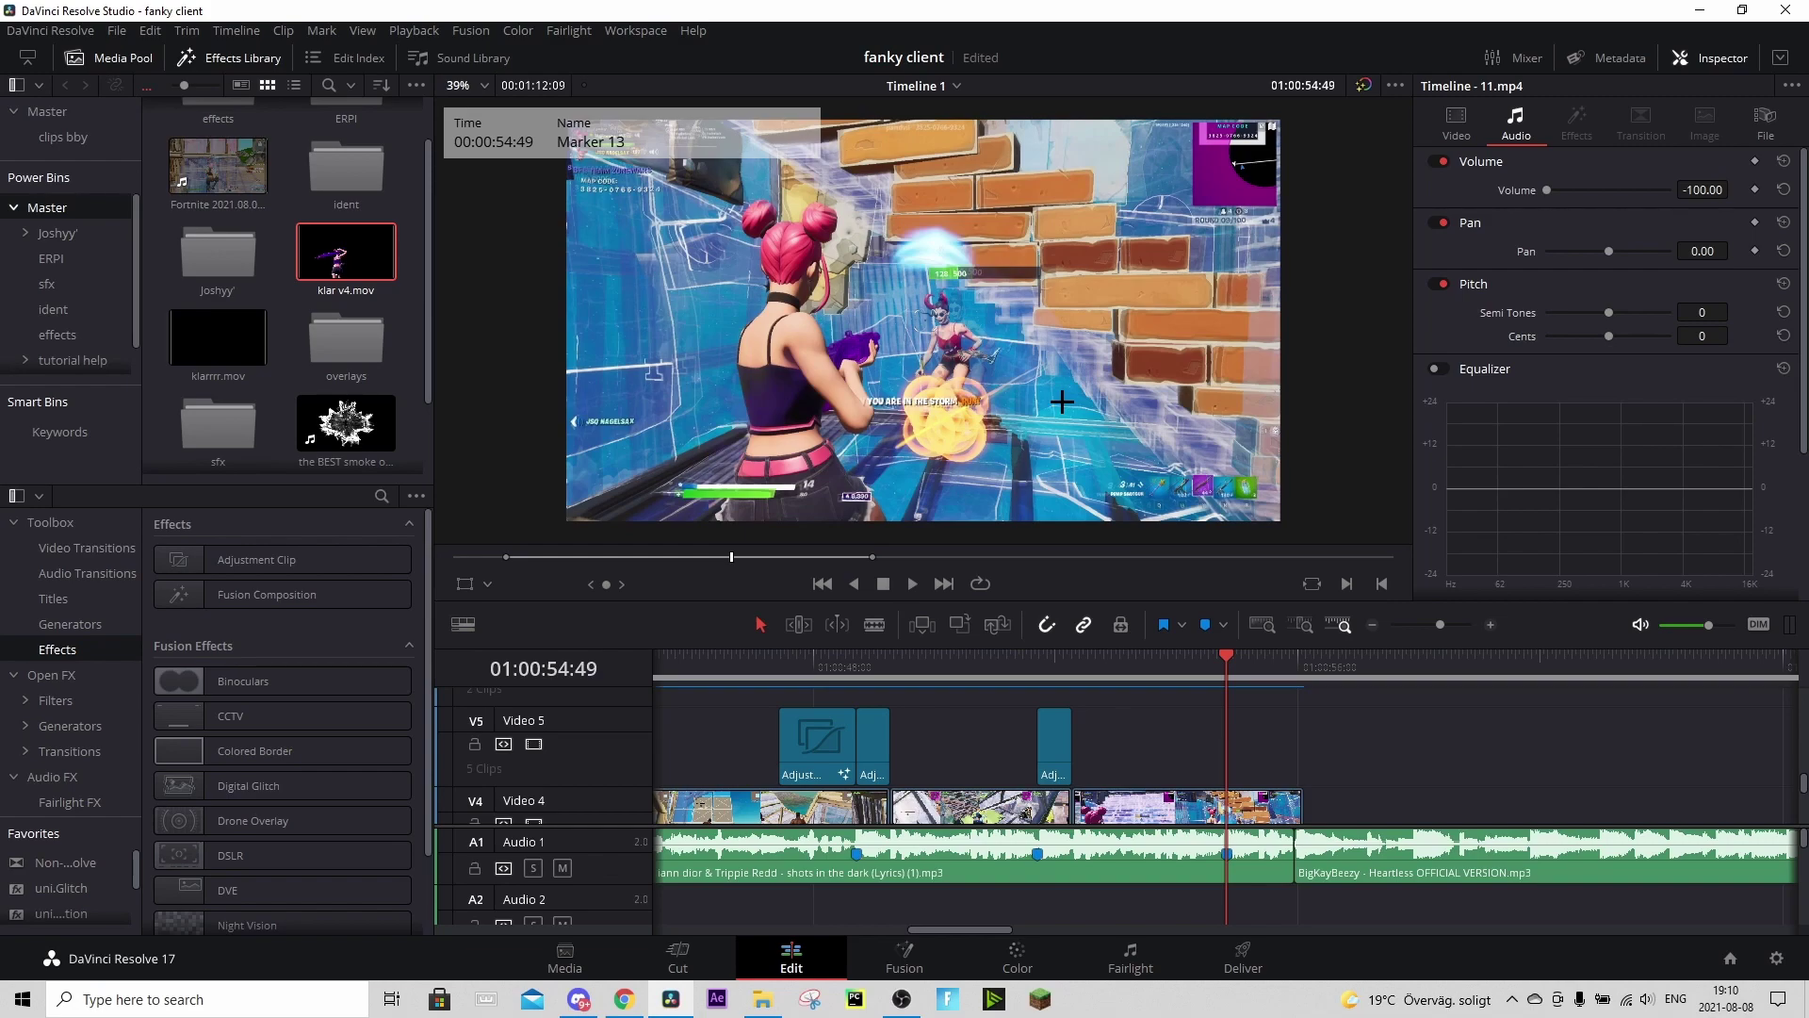
# - Blade the V4 gameplay clip at 01:00:54:53, then select its first 11.mp4 piece
pyautogui.click(1490, 624)
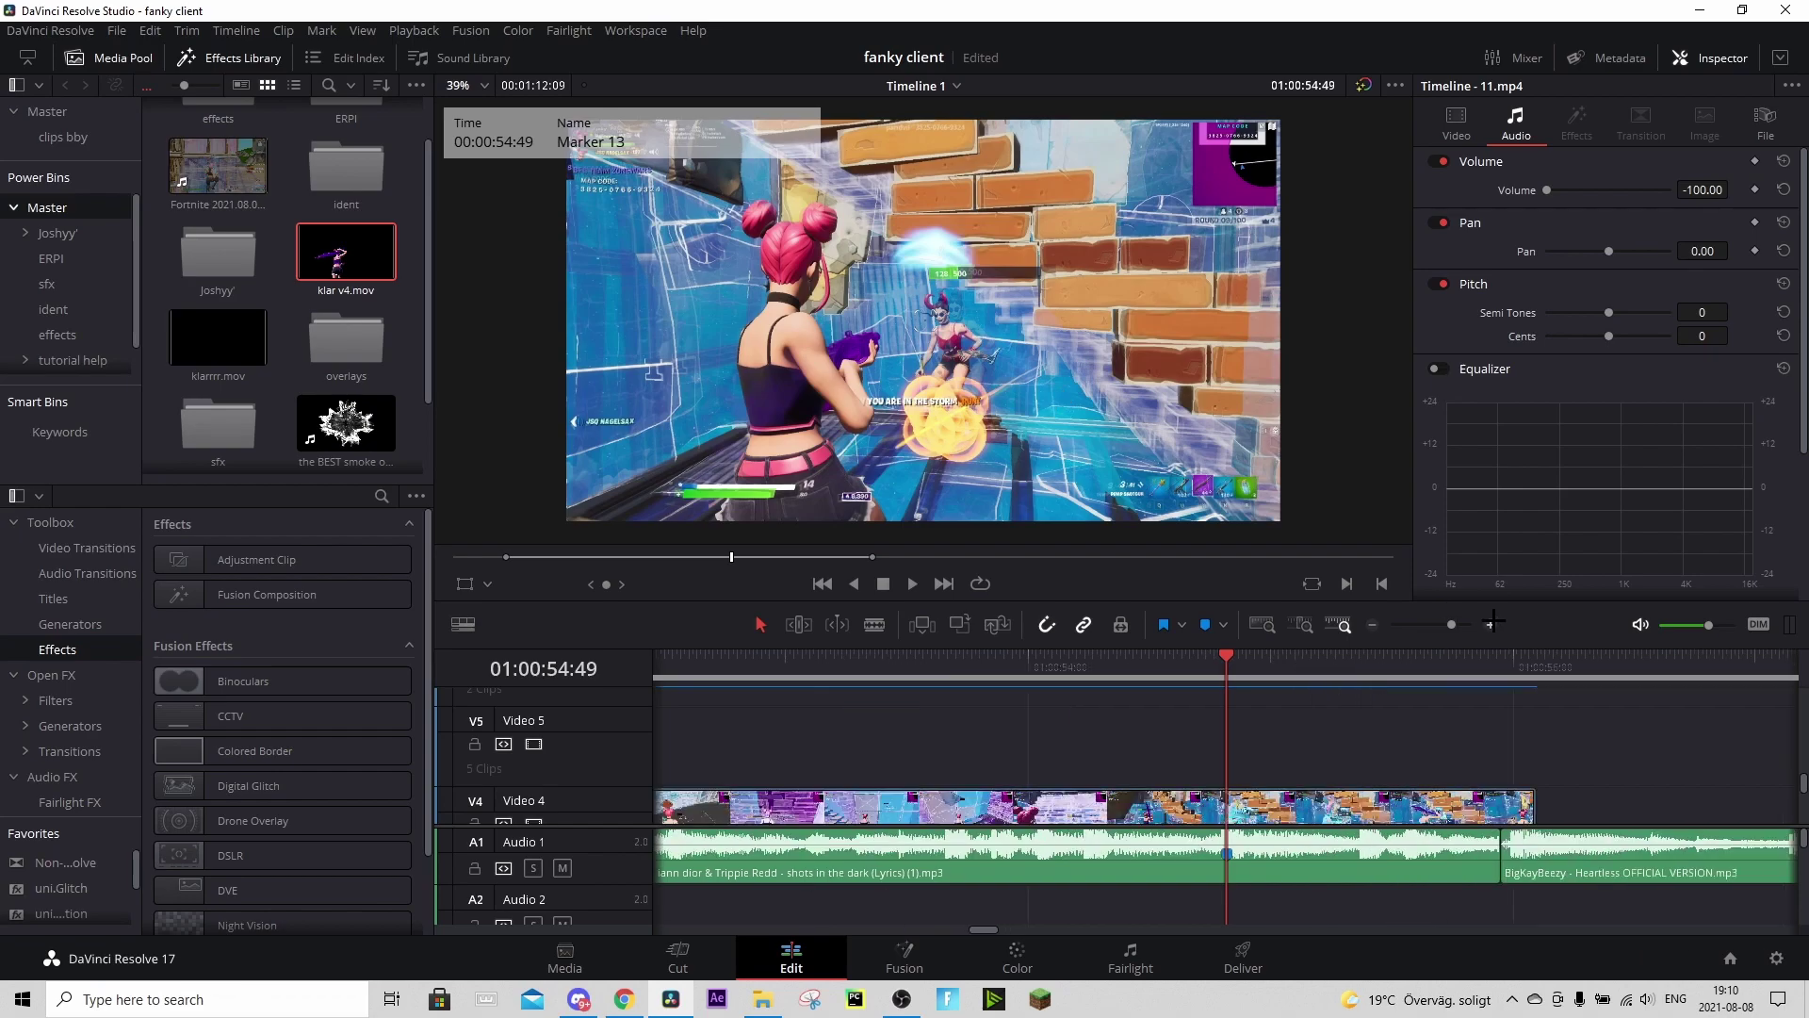
pyautogui.press('Right')
pyautogui.press('Right')
pyautogui.press('Right')
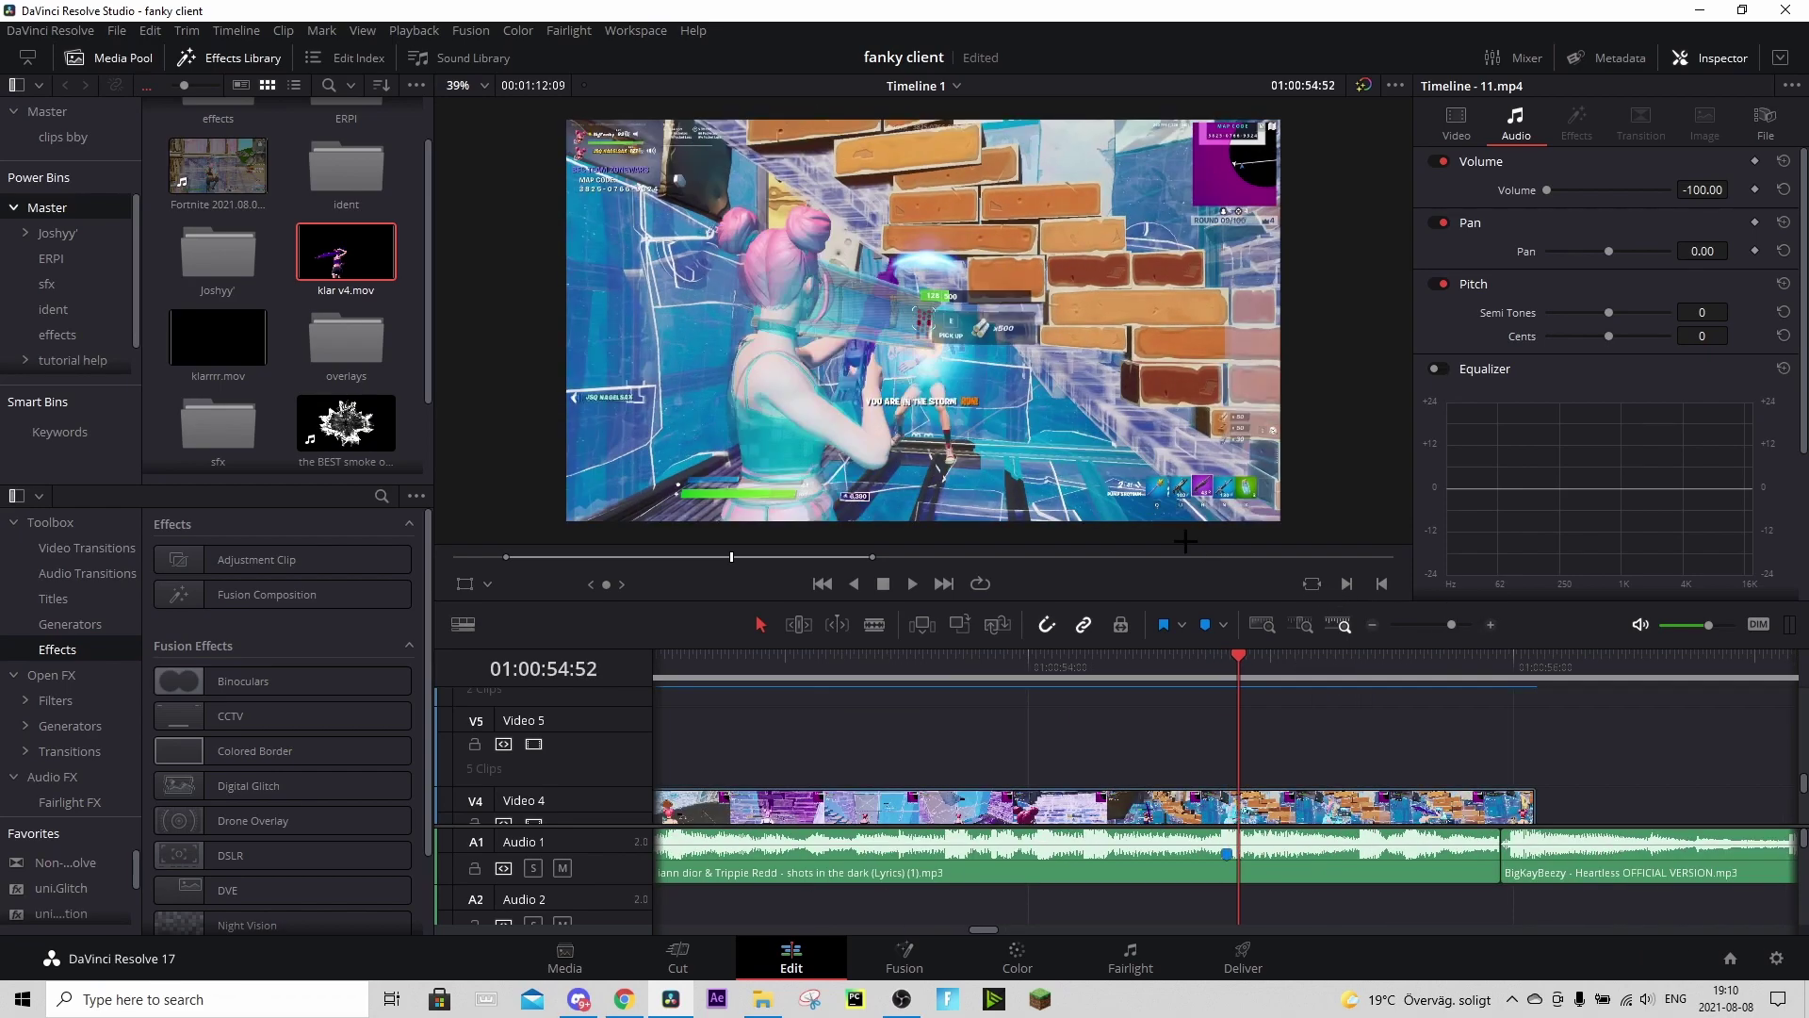
pyautogui.press('Right')
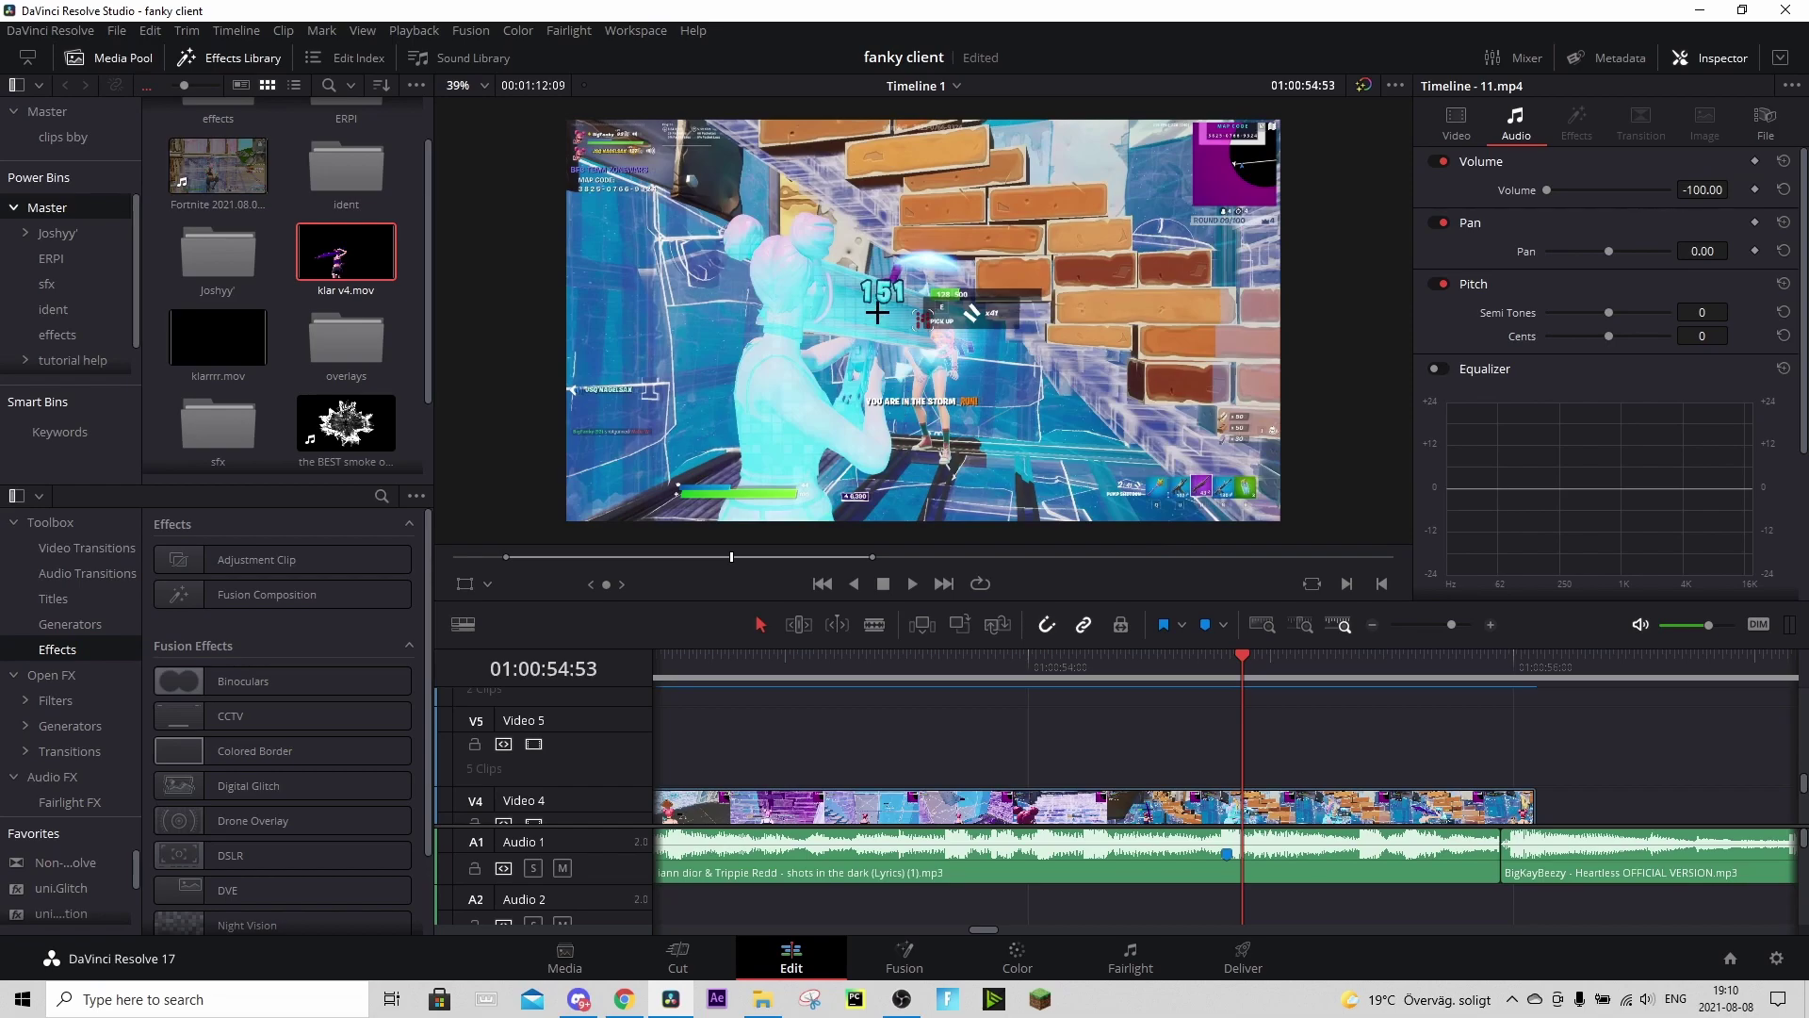
pyautogui.scroll(-1, 1324, 711)
pyautogui.click(1268, 779)
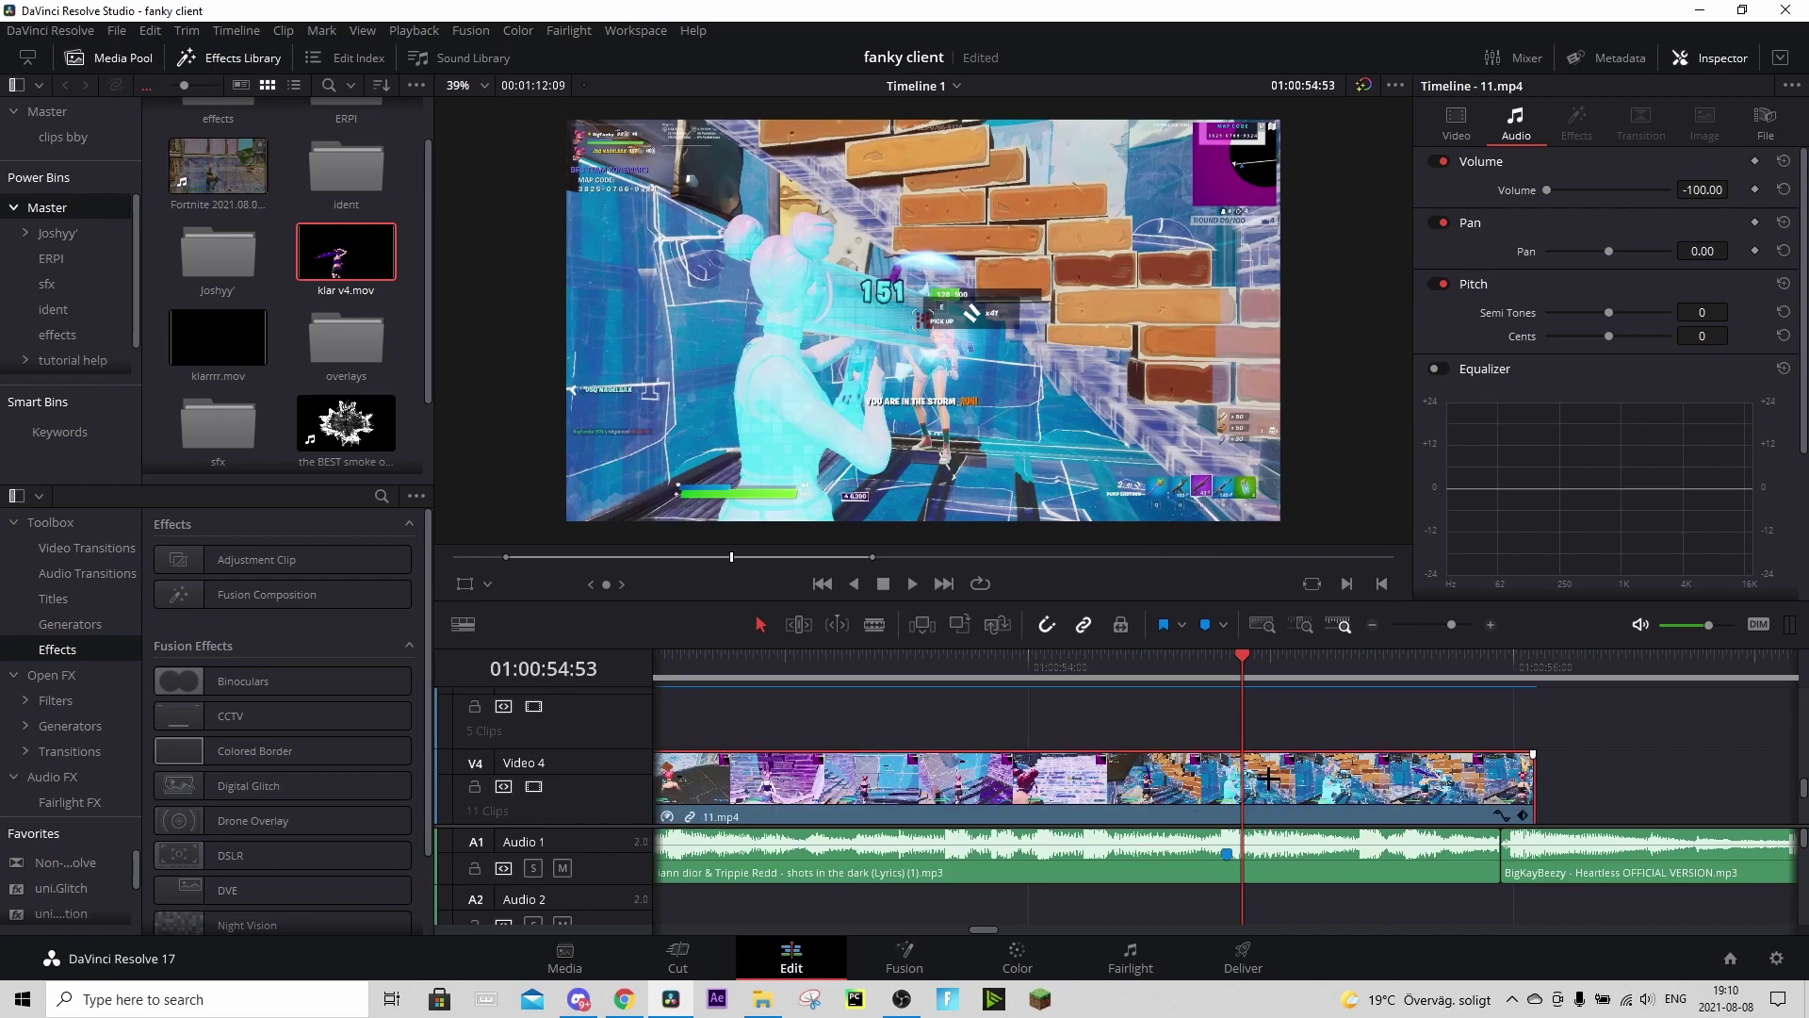
pyautogui.hotkey('ctrl', 'b')
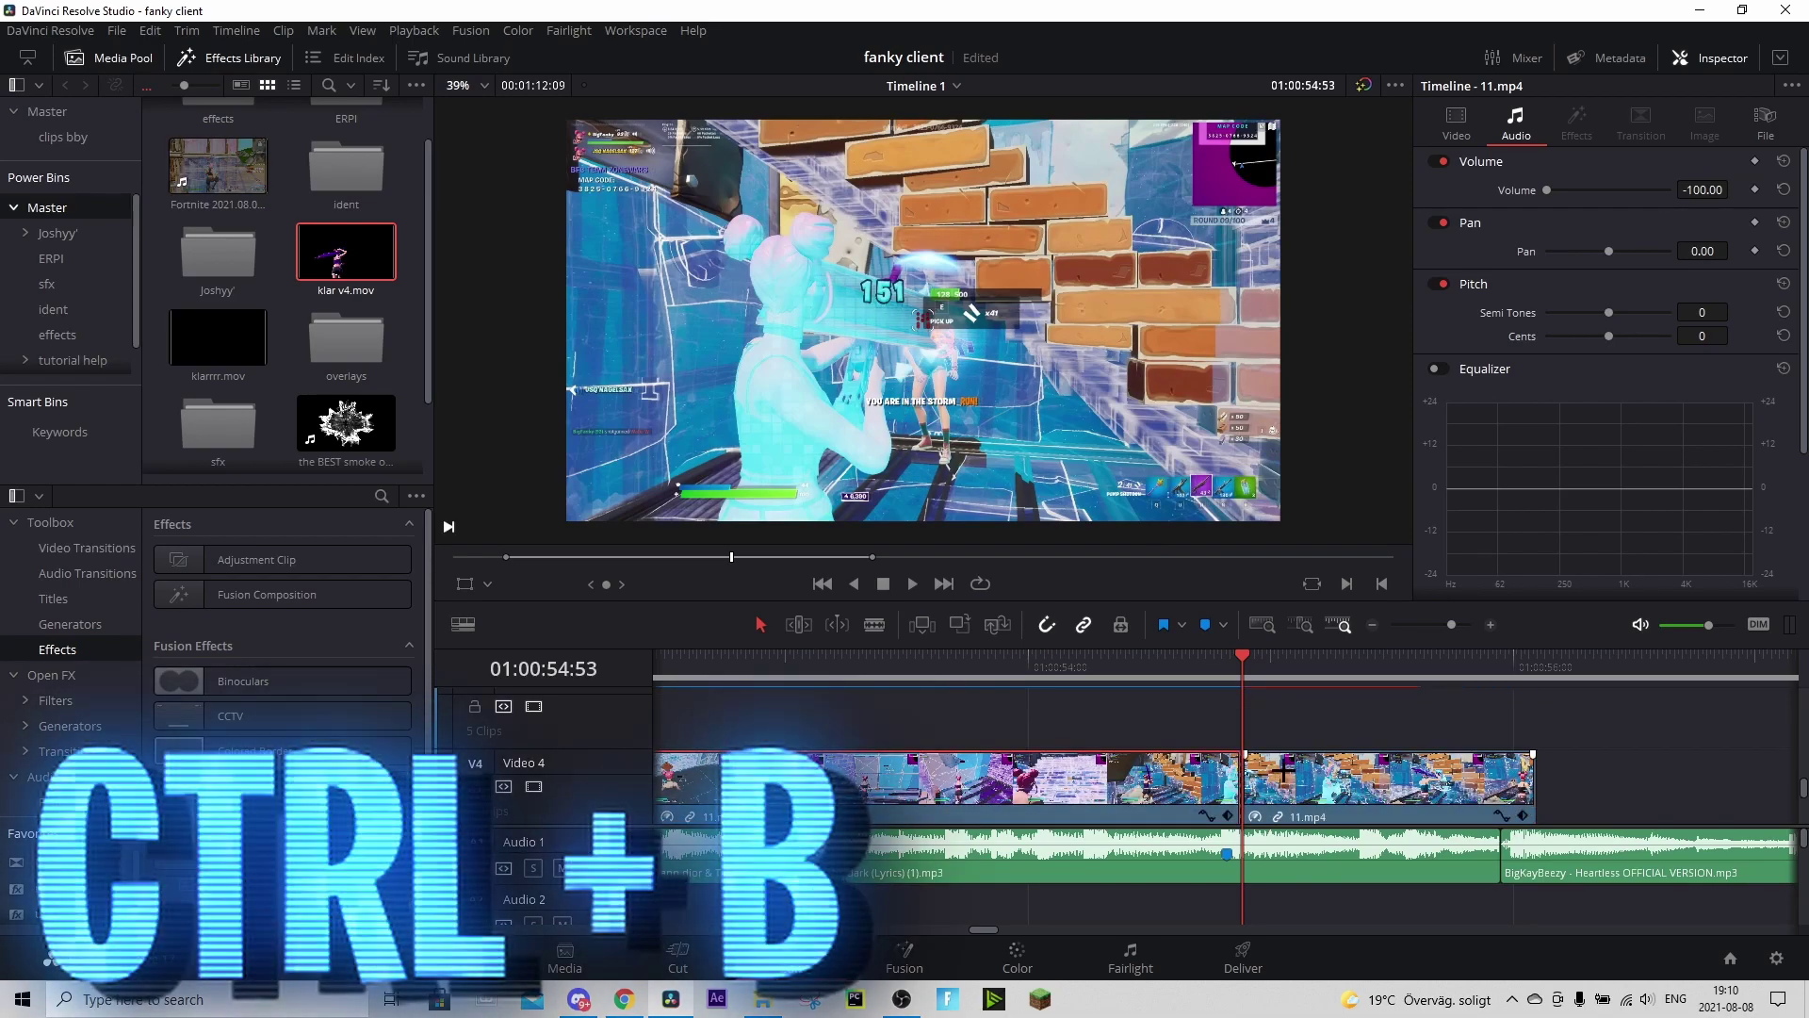
pyautogui.click(1303, 724)
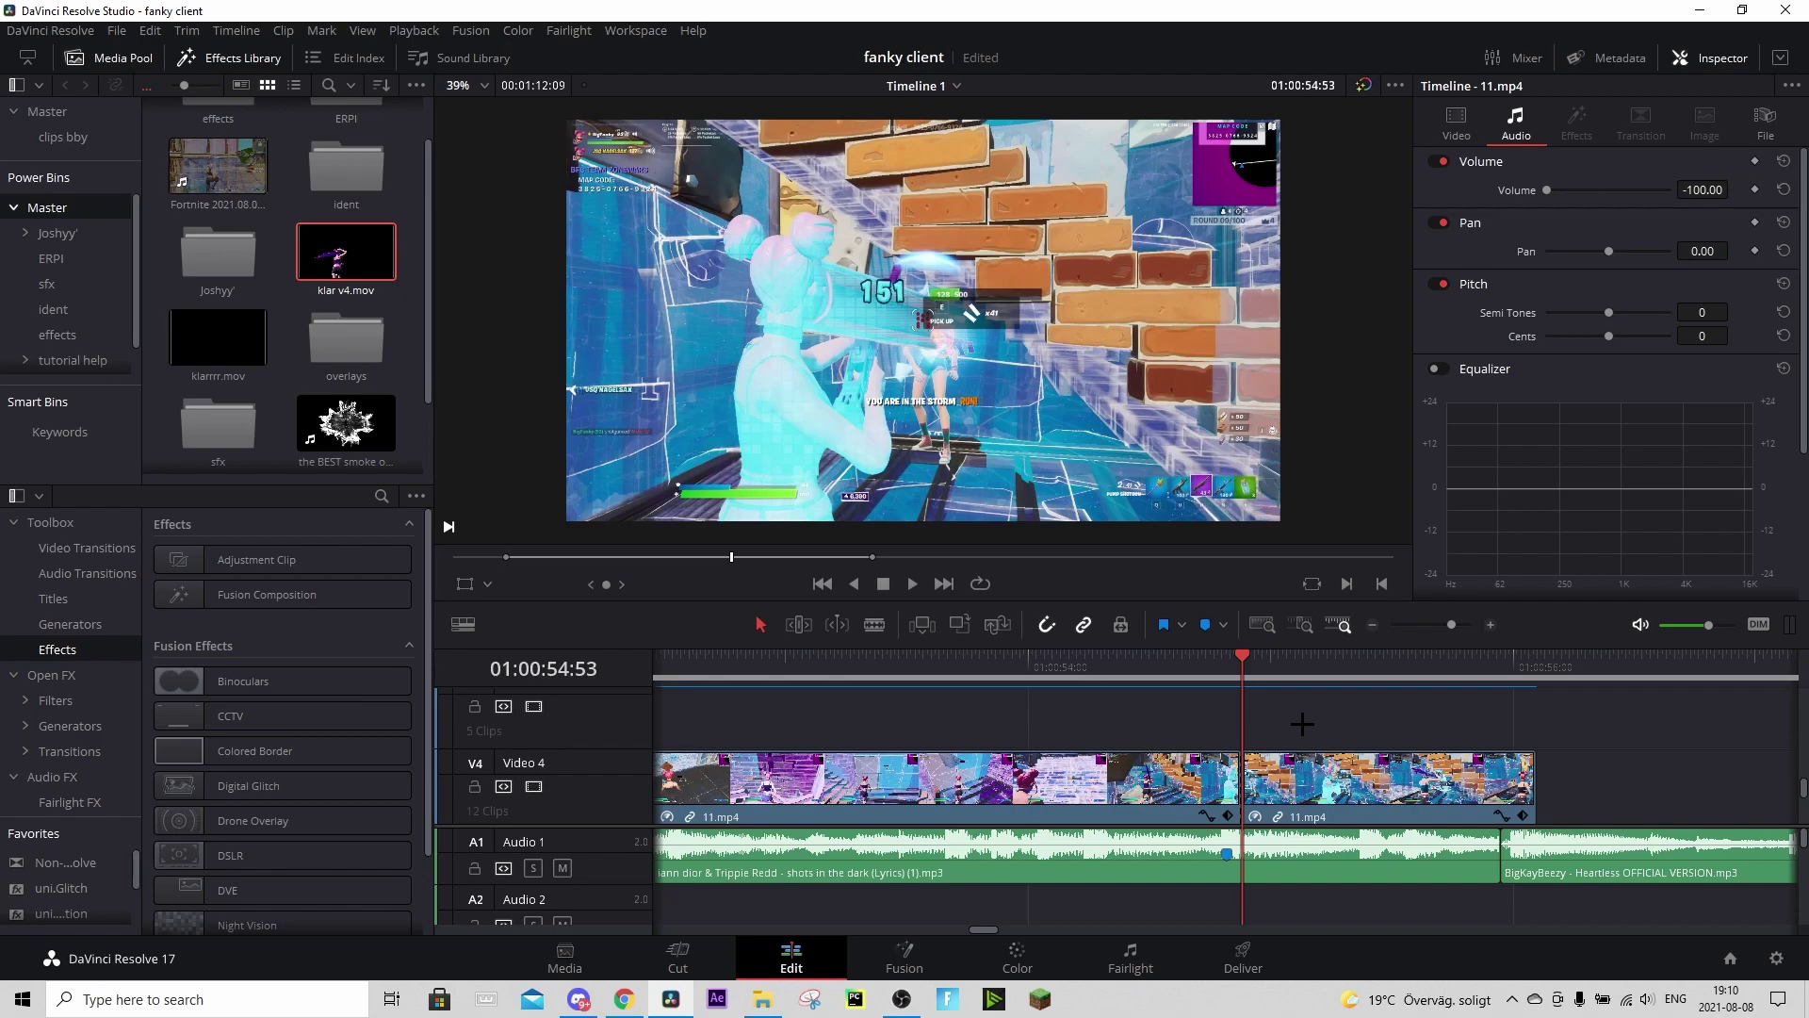
pyautogui.click(1036, 776)
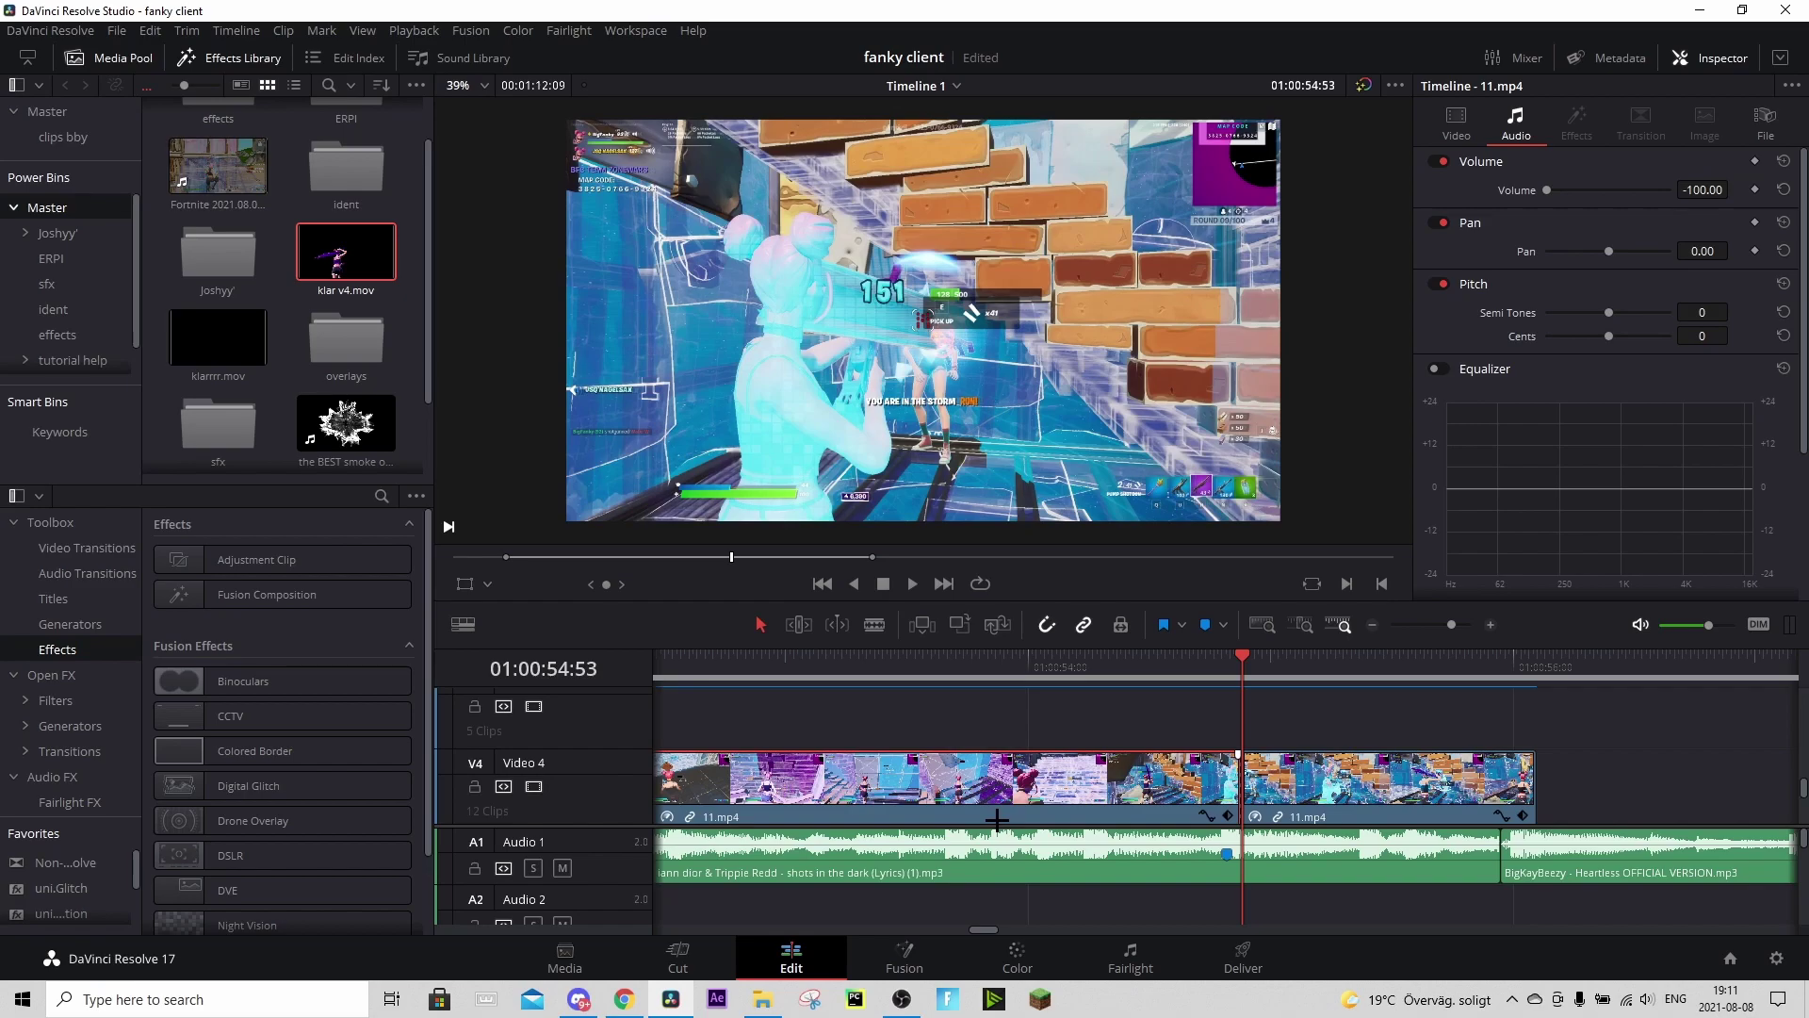
# - Shorten the first 11.mp4 clip's duration in frames, leaving a gap after it
pyautogui.hotkey('ctrl', 'd')
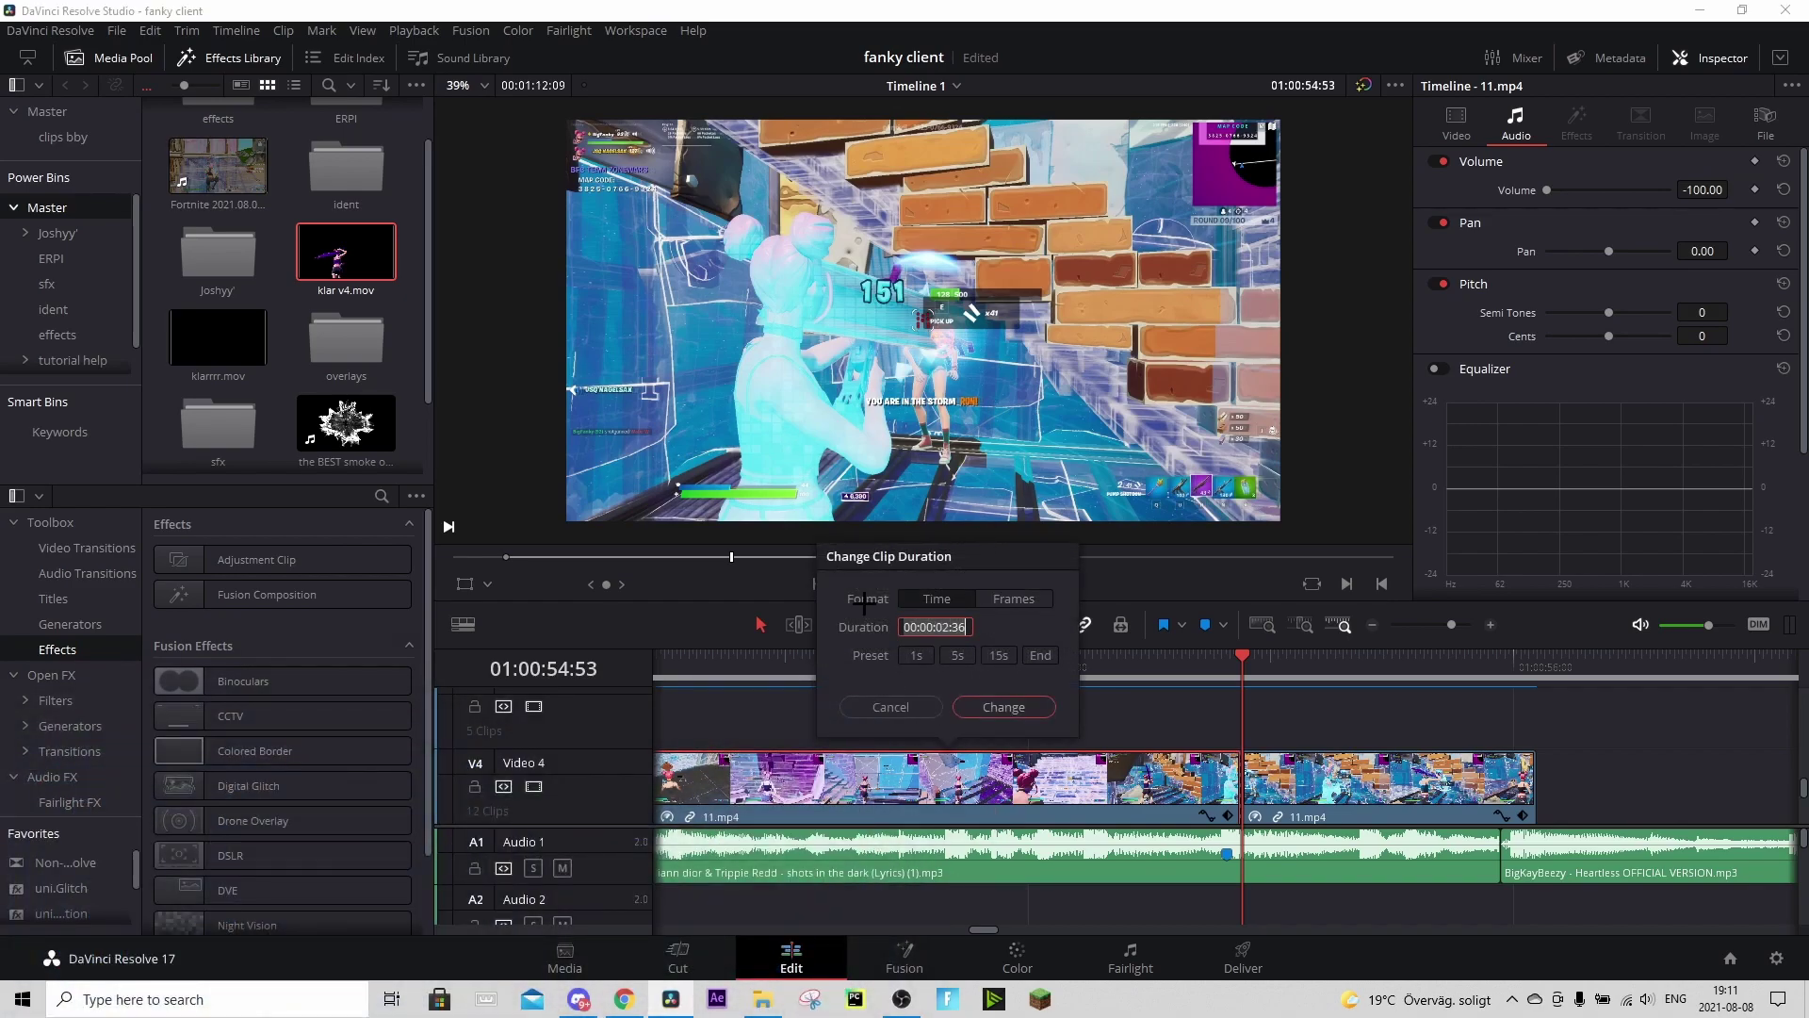
pyautogui.click(1016, 598)
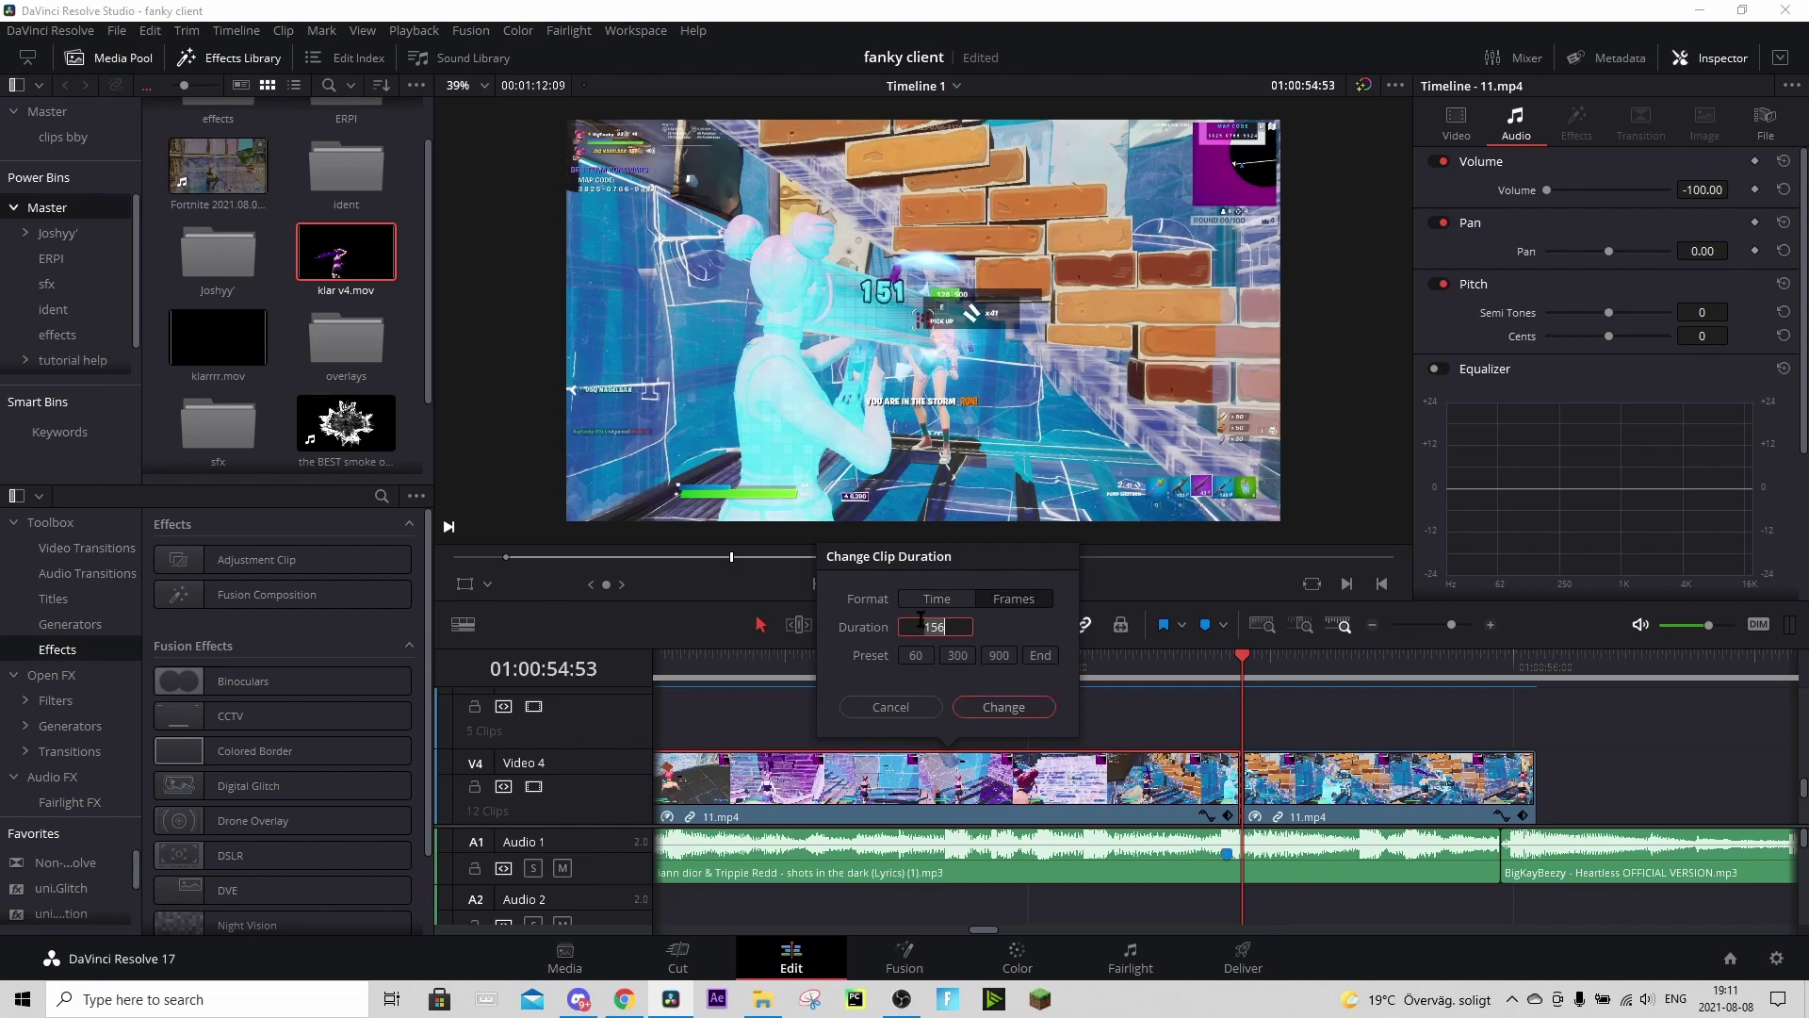
pyautogui.press('BackSpace')
pyautogui.click(1046, 707)
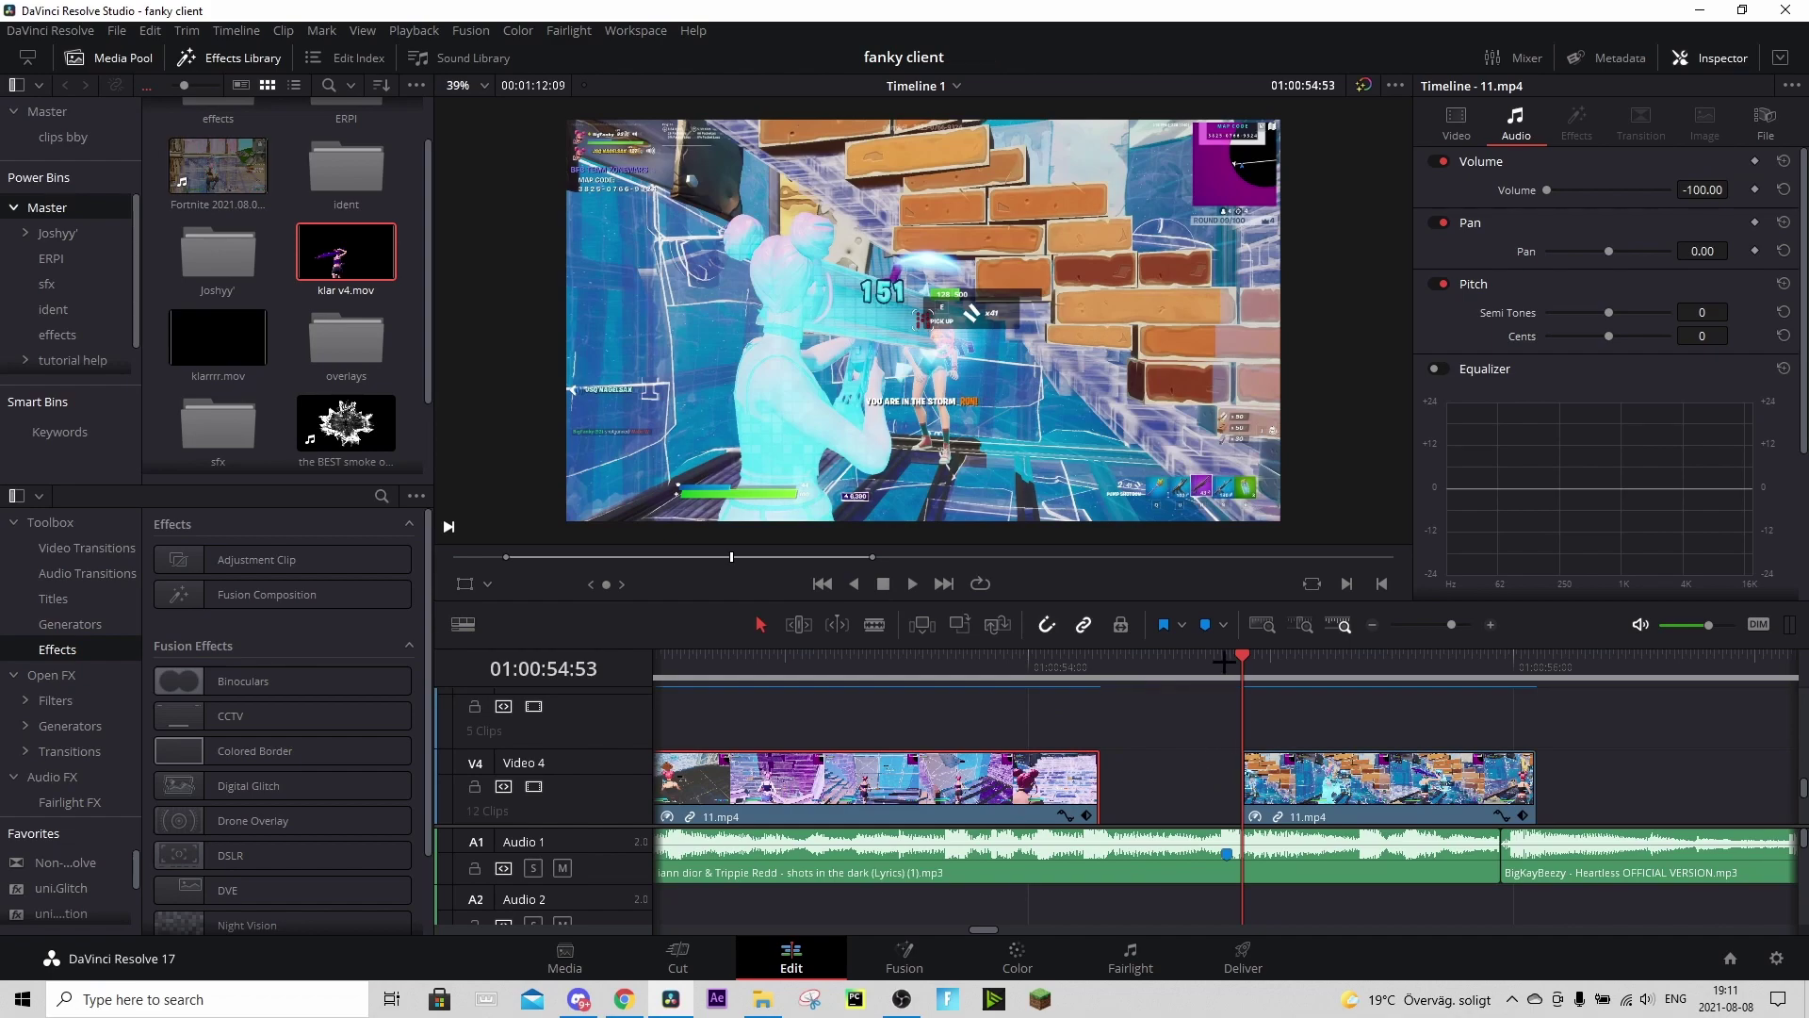
# - Add Marker 1 at 01:00:54:18 on the first clip's end frame
pyautogui.moveTo(1244, 660); pyautogui.dragTo(1101, 660)
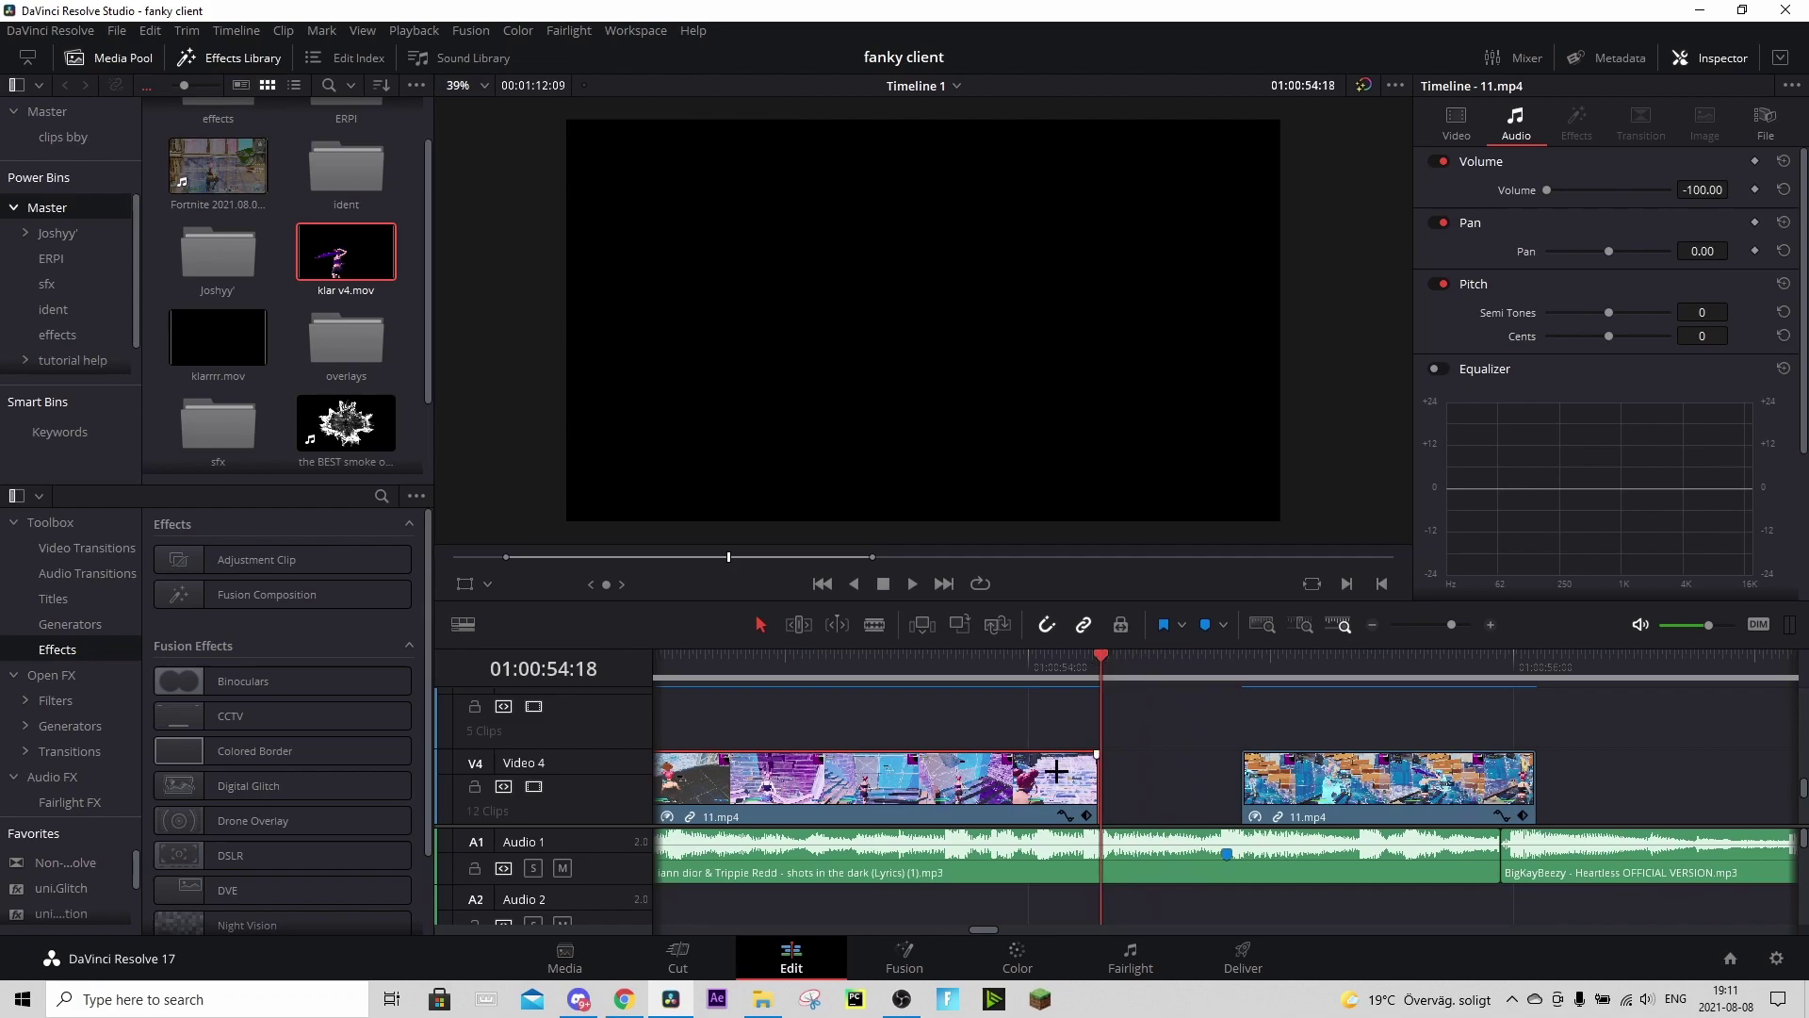
pyautogui.press('Left')
pyautogui.click(1155, 755)
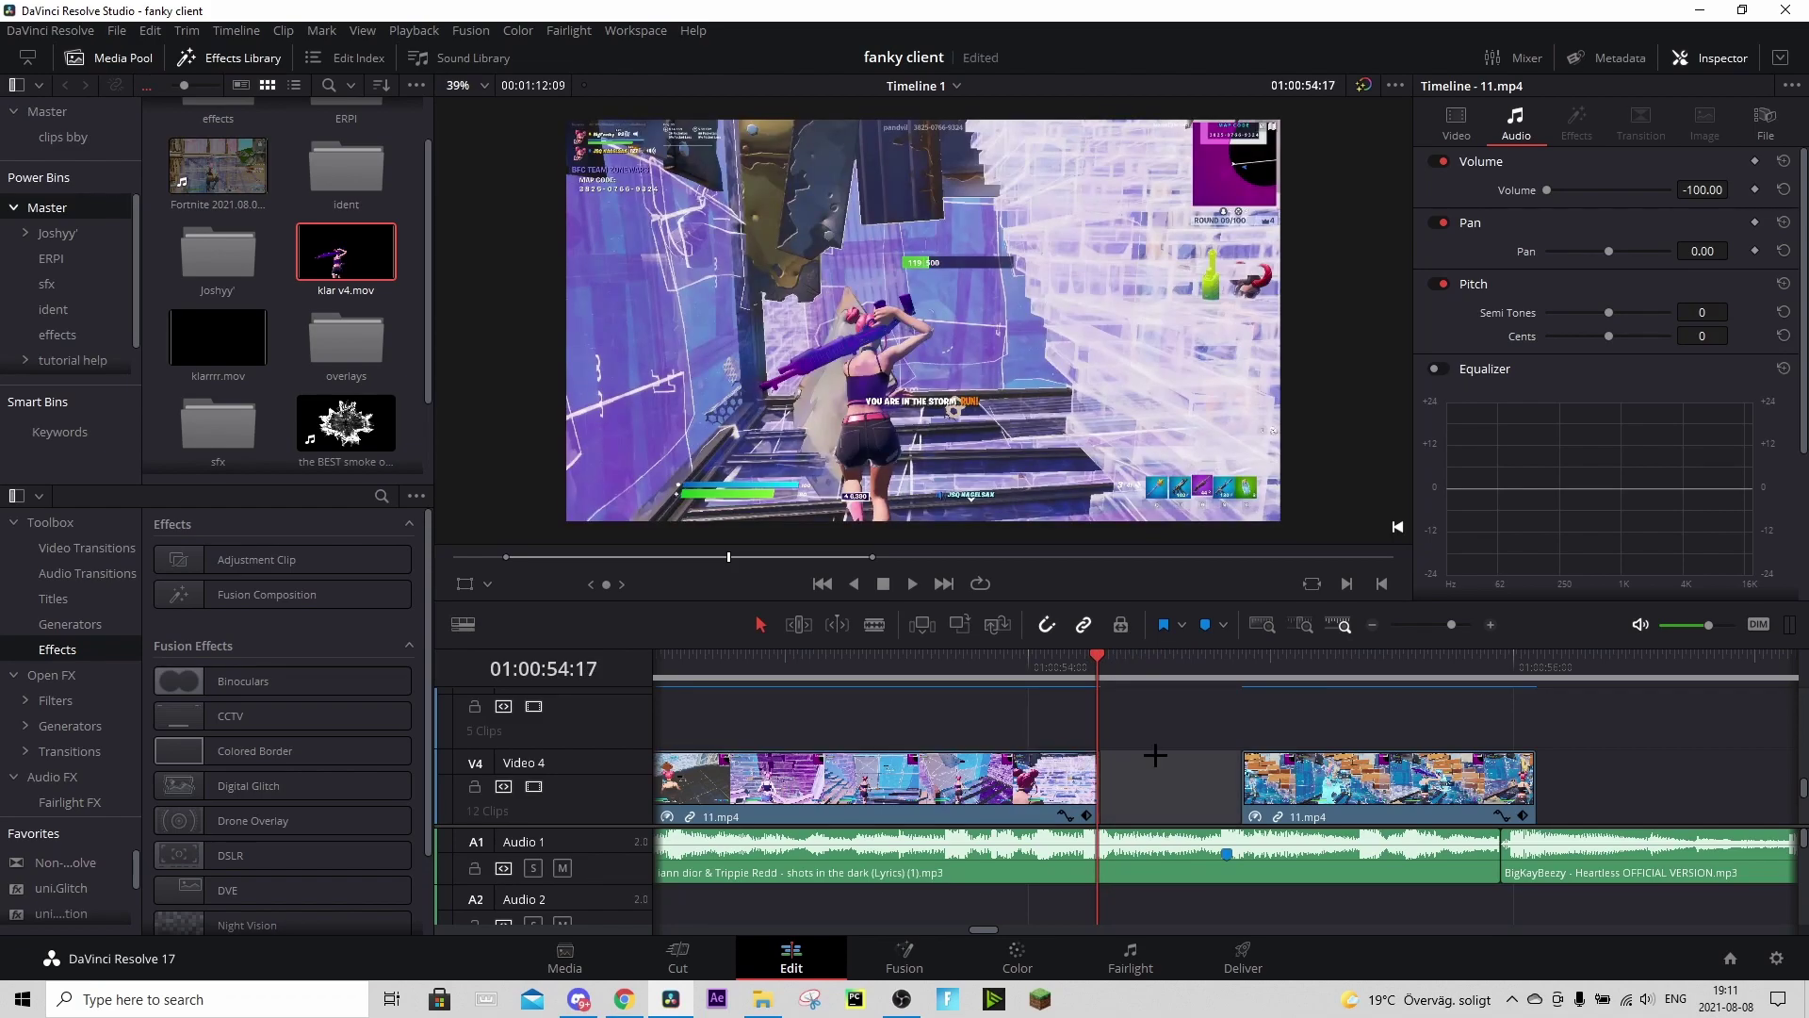
pyautogui.press('Right')
pyautogui.press('m')
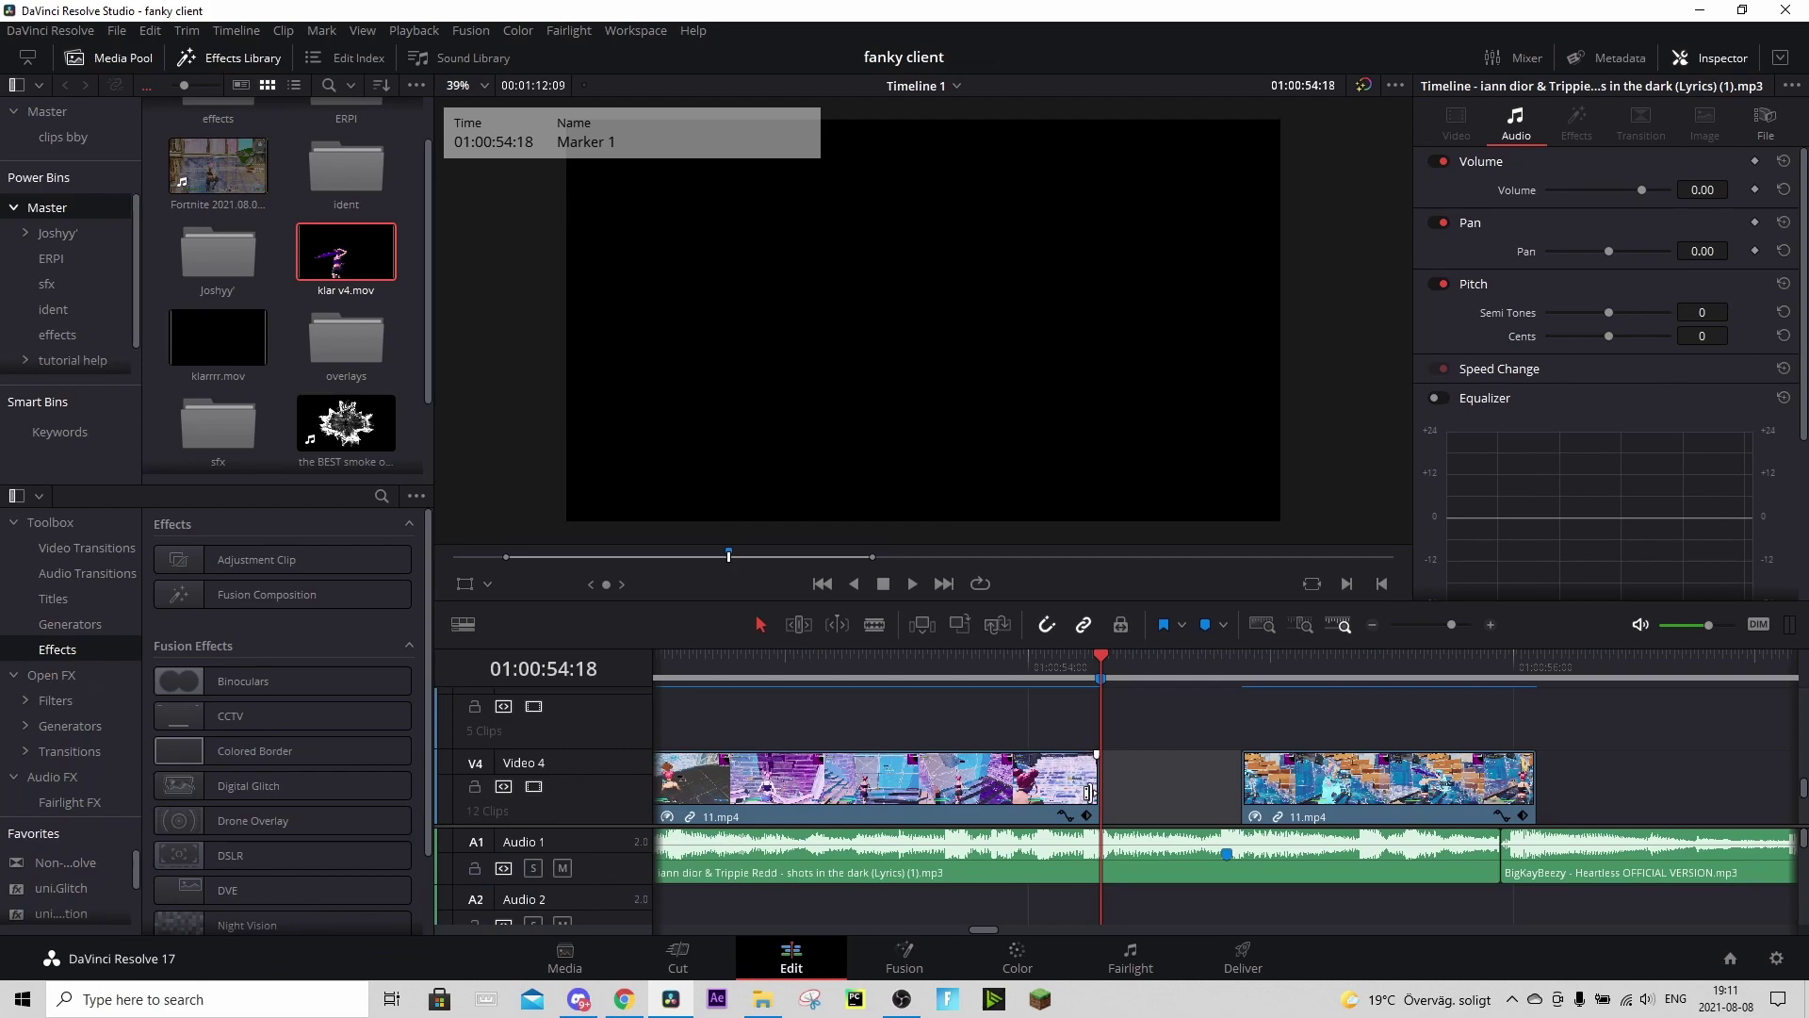
# - Close the gap, blade at the marker, and place a disabled copy on Video 5
pyautogui.moveTo(1088, 792); pyautogui.dragTo(1238, 797)
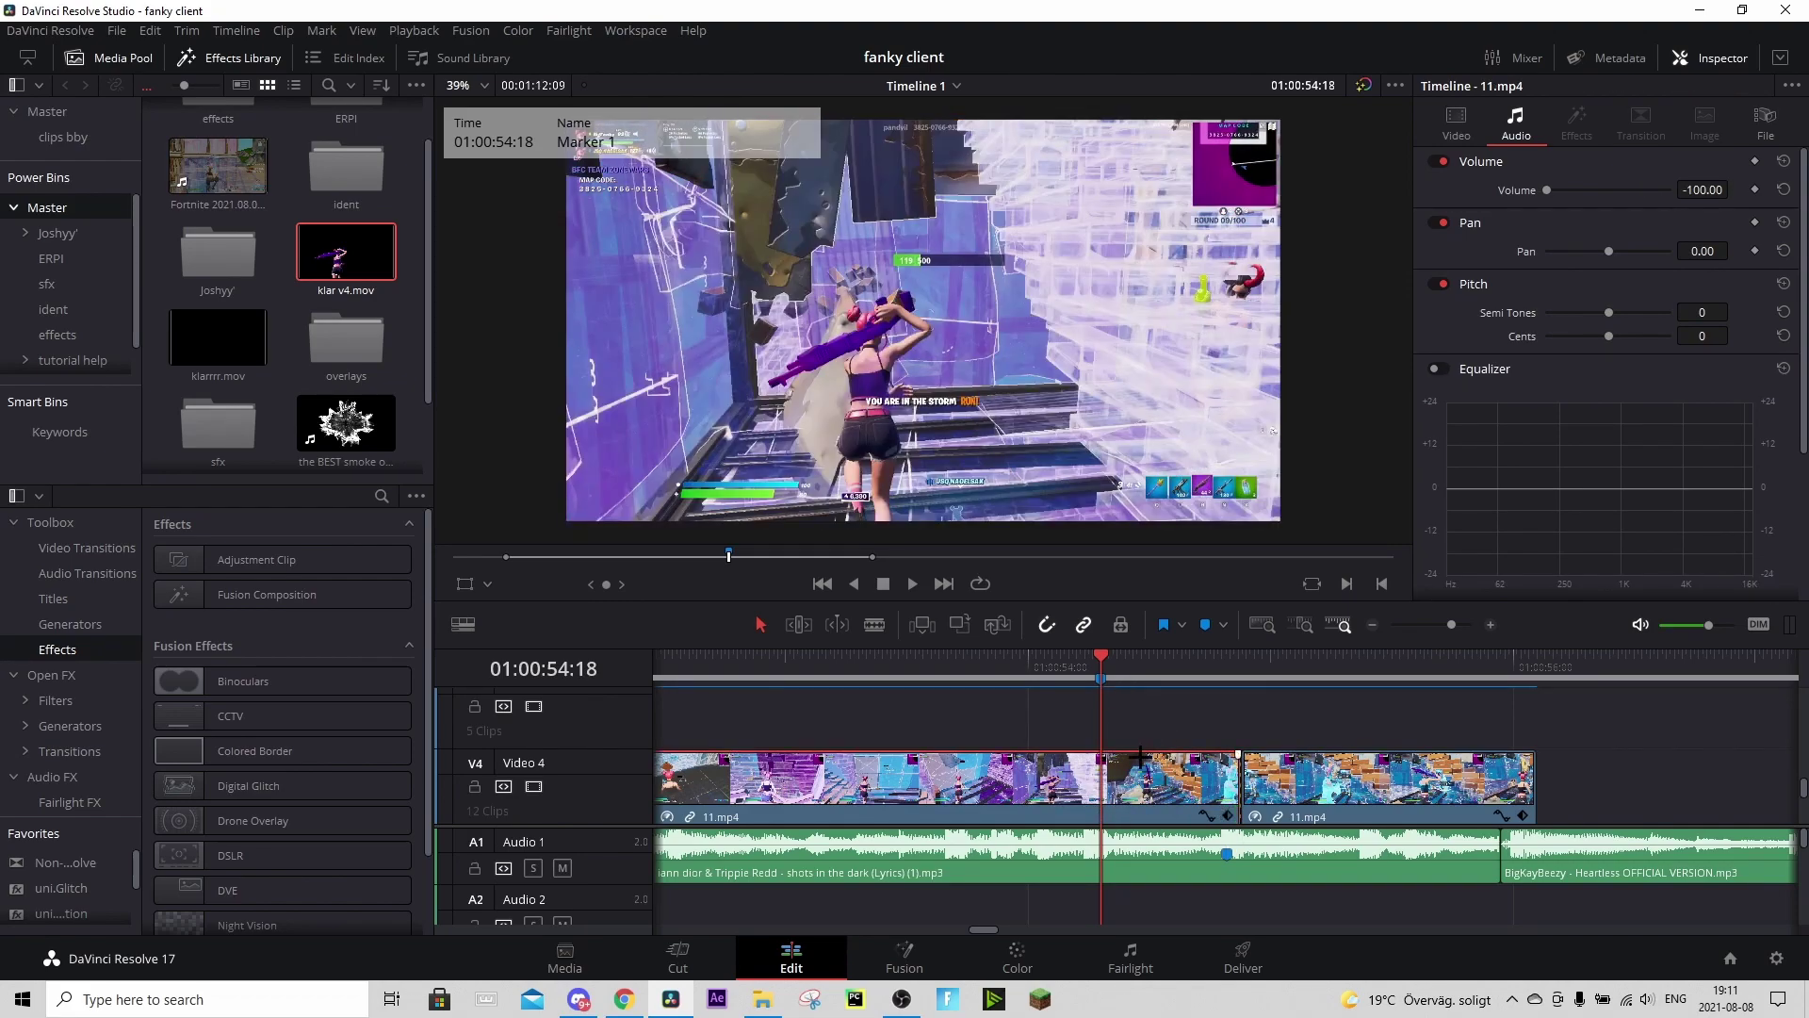
pyautogui.hotkey('ctrl', 'b')
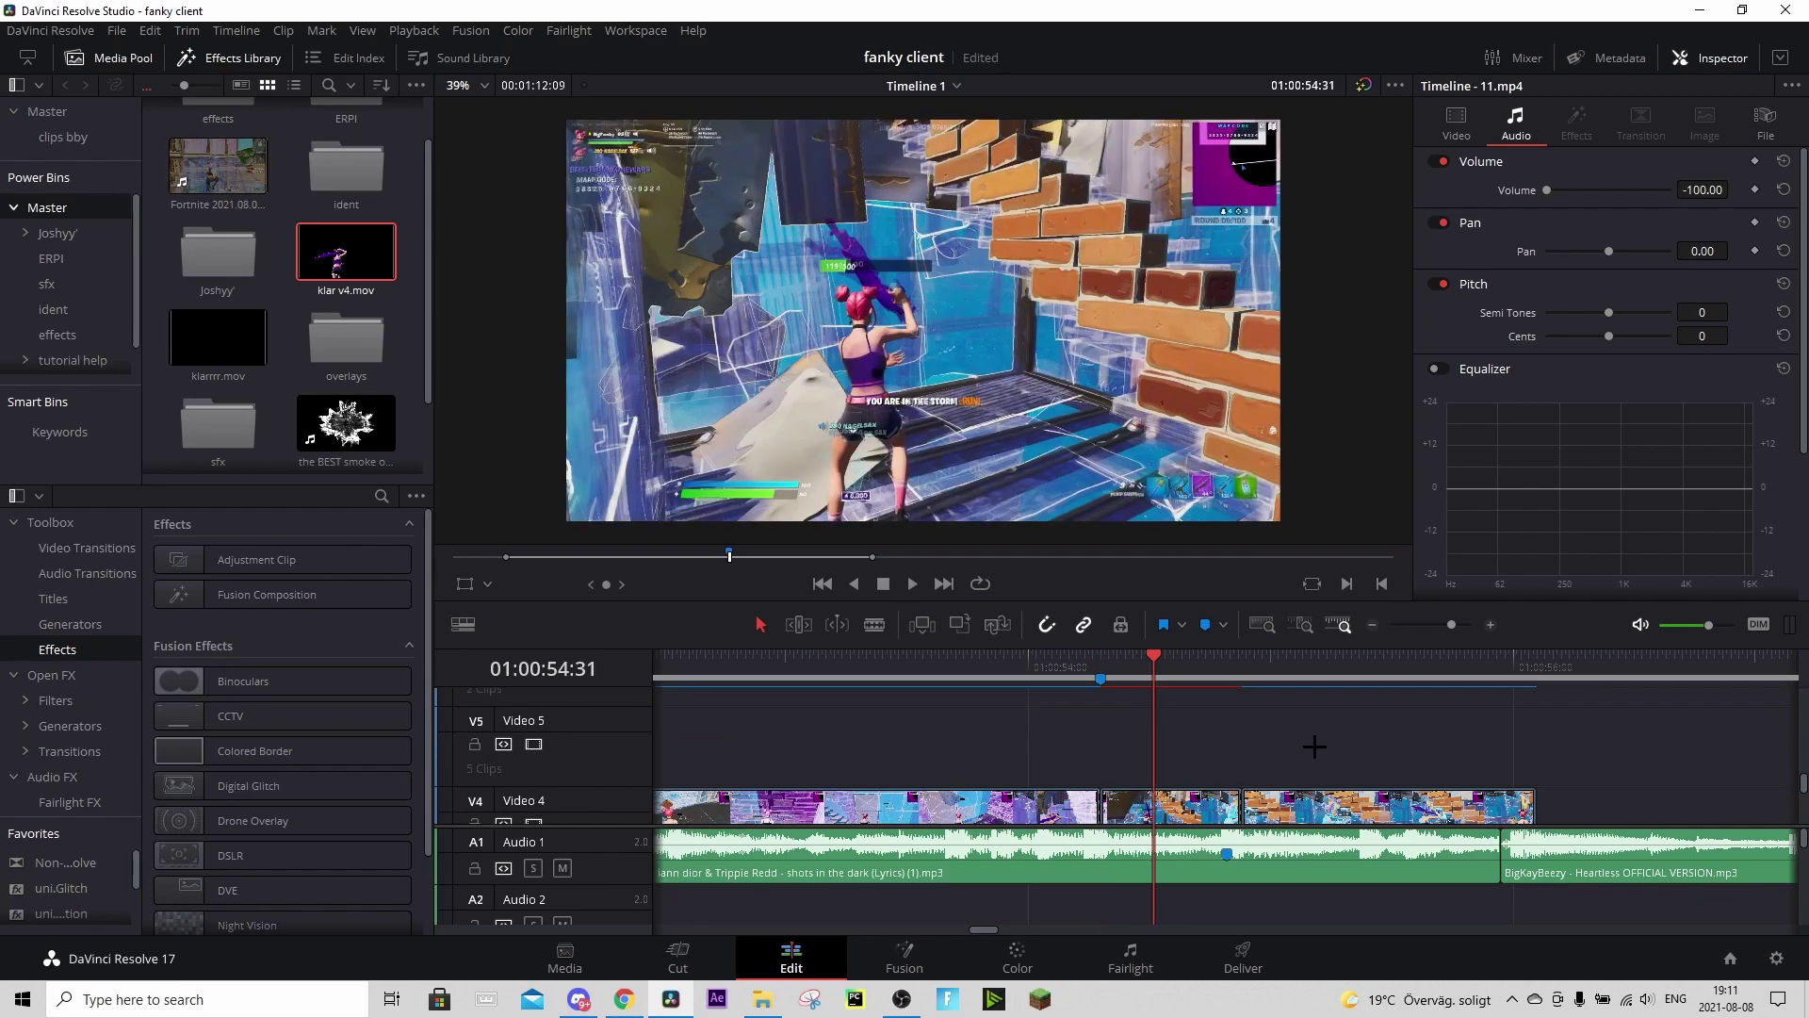
pyautogui.scroll(-1, 1276, 753)
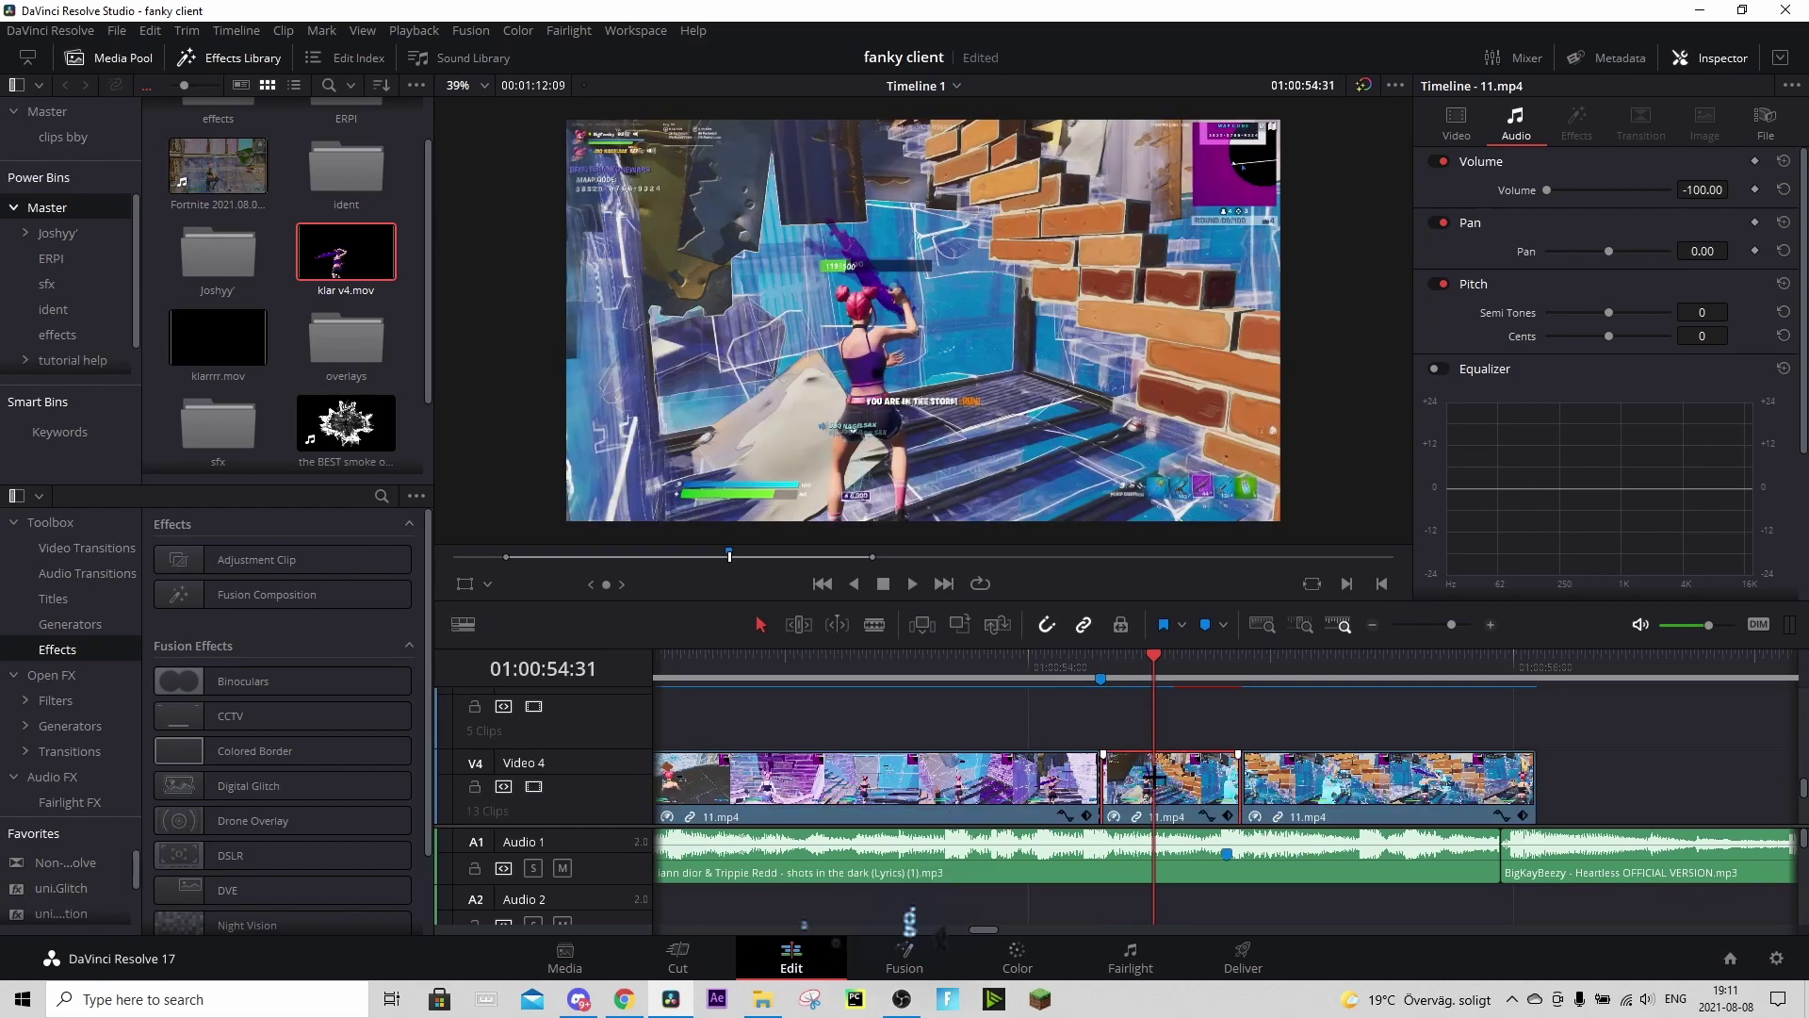
pyautogui.moveTo(1165, 773); pyautogui.dragTo(1179, 721)
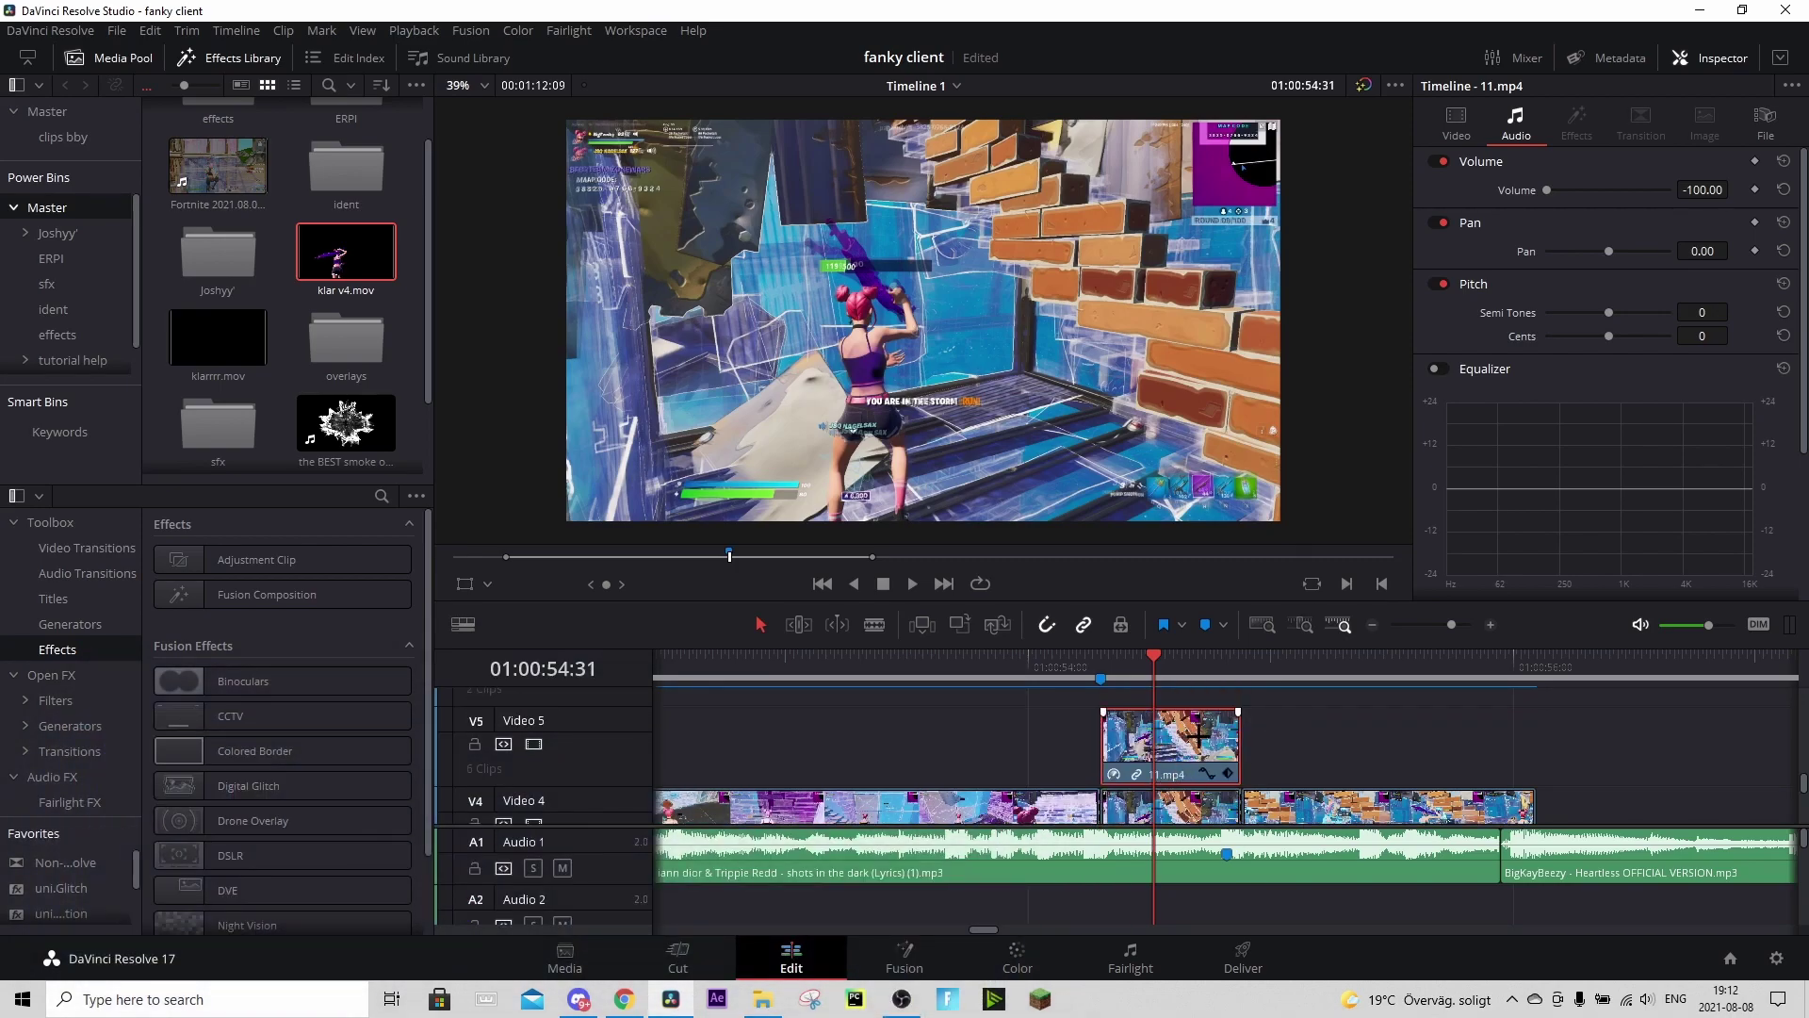
pyautogui.press('d')
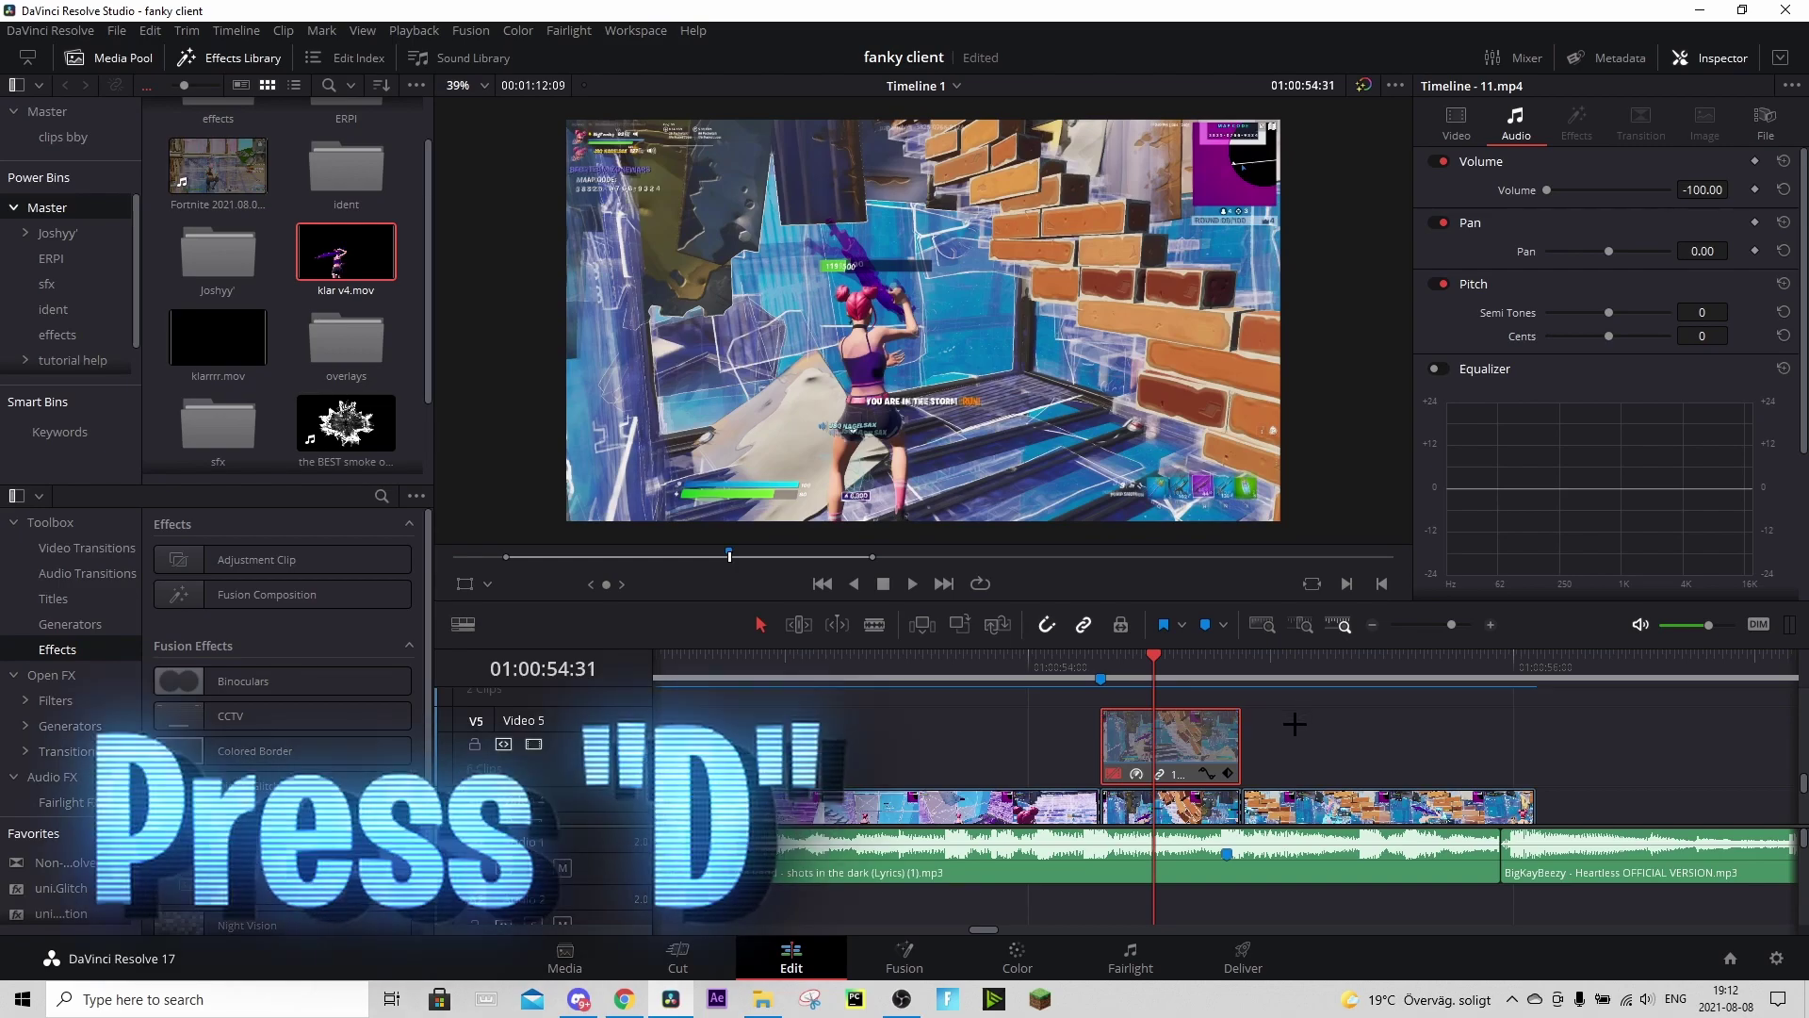
# - Park inside the middle 11.mp4 clip on V4 and open it in Fusion
pyautogui.scroll(-1, 1164, 763)
pyautogui.click(1157, 792)
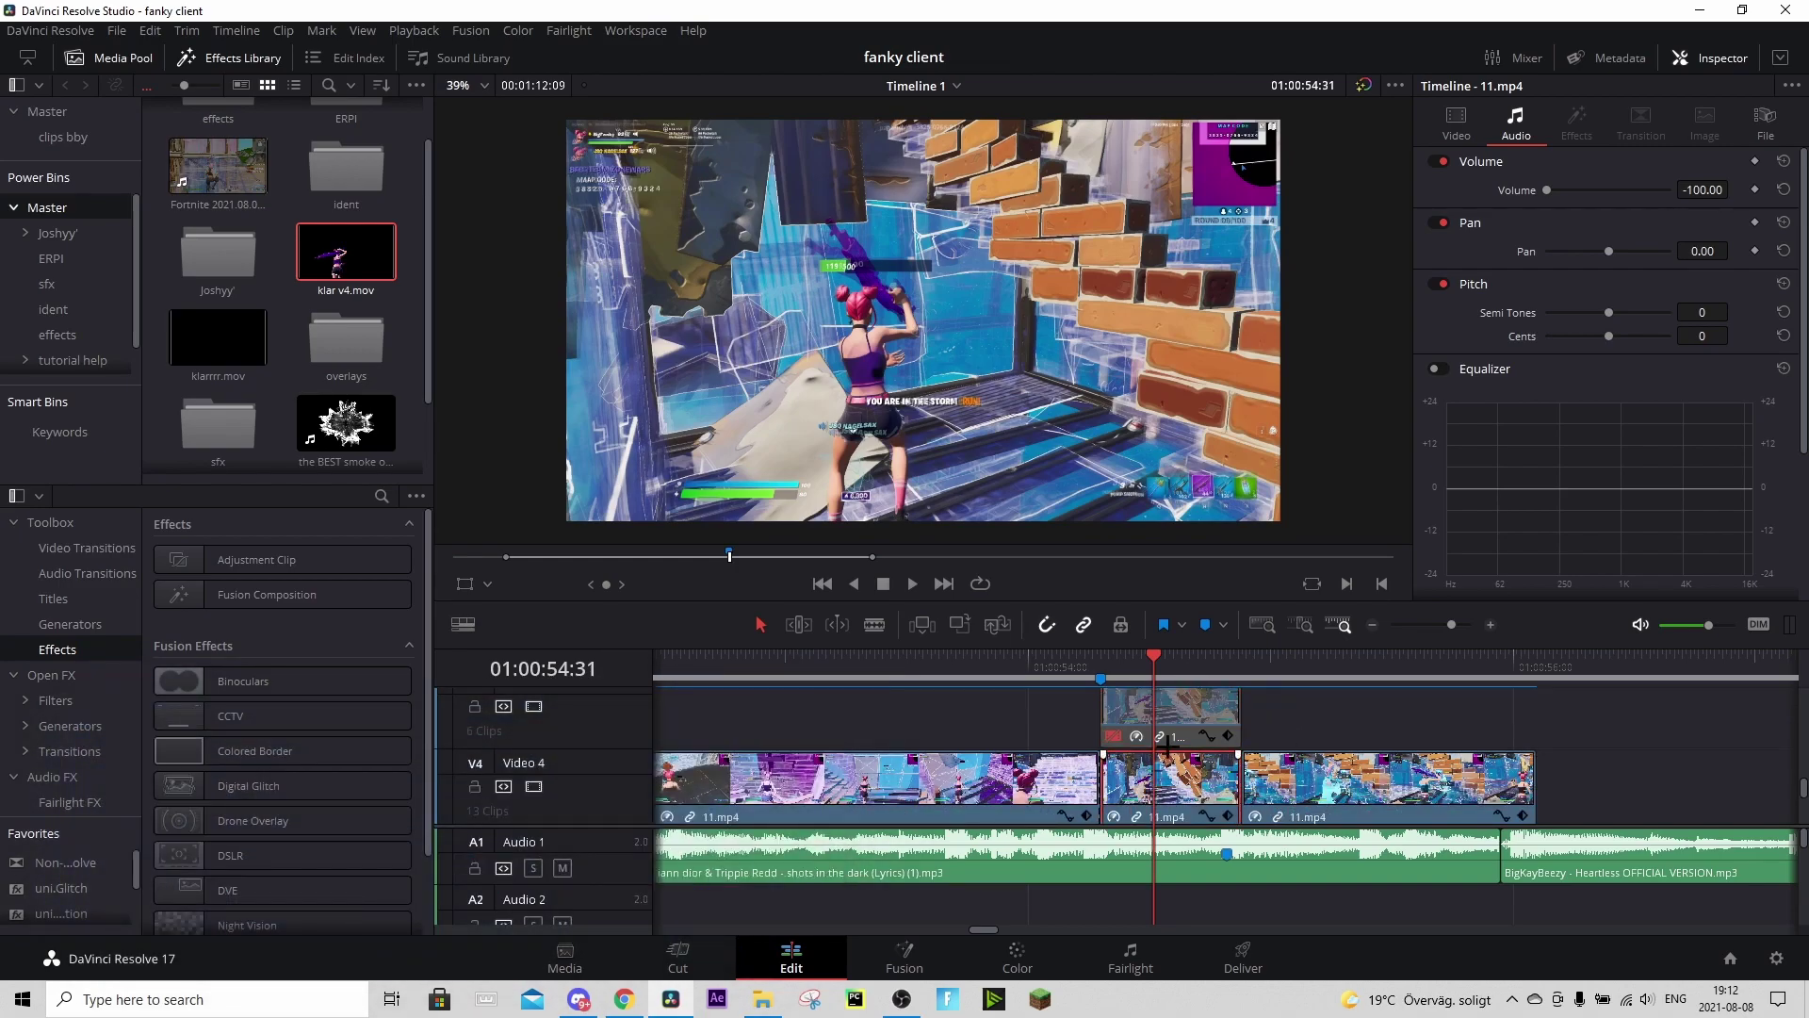
pyautogui.moveTo(1127, 673); pyautogui.dragTo(1184, 676)
pyautogui.press('Left')
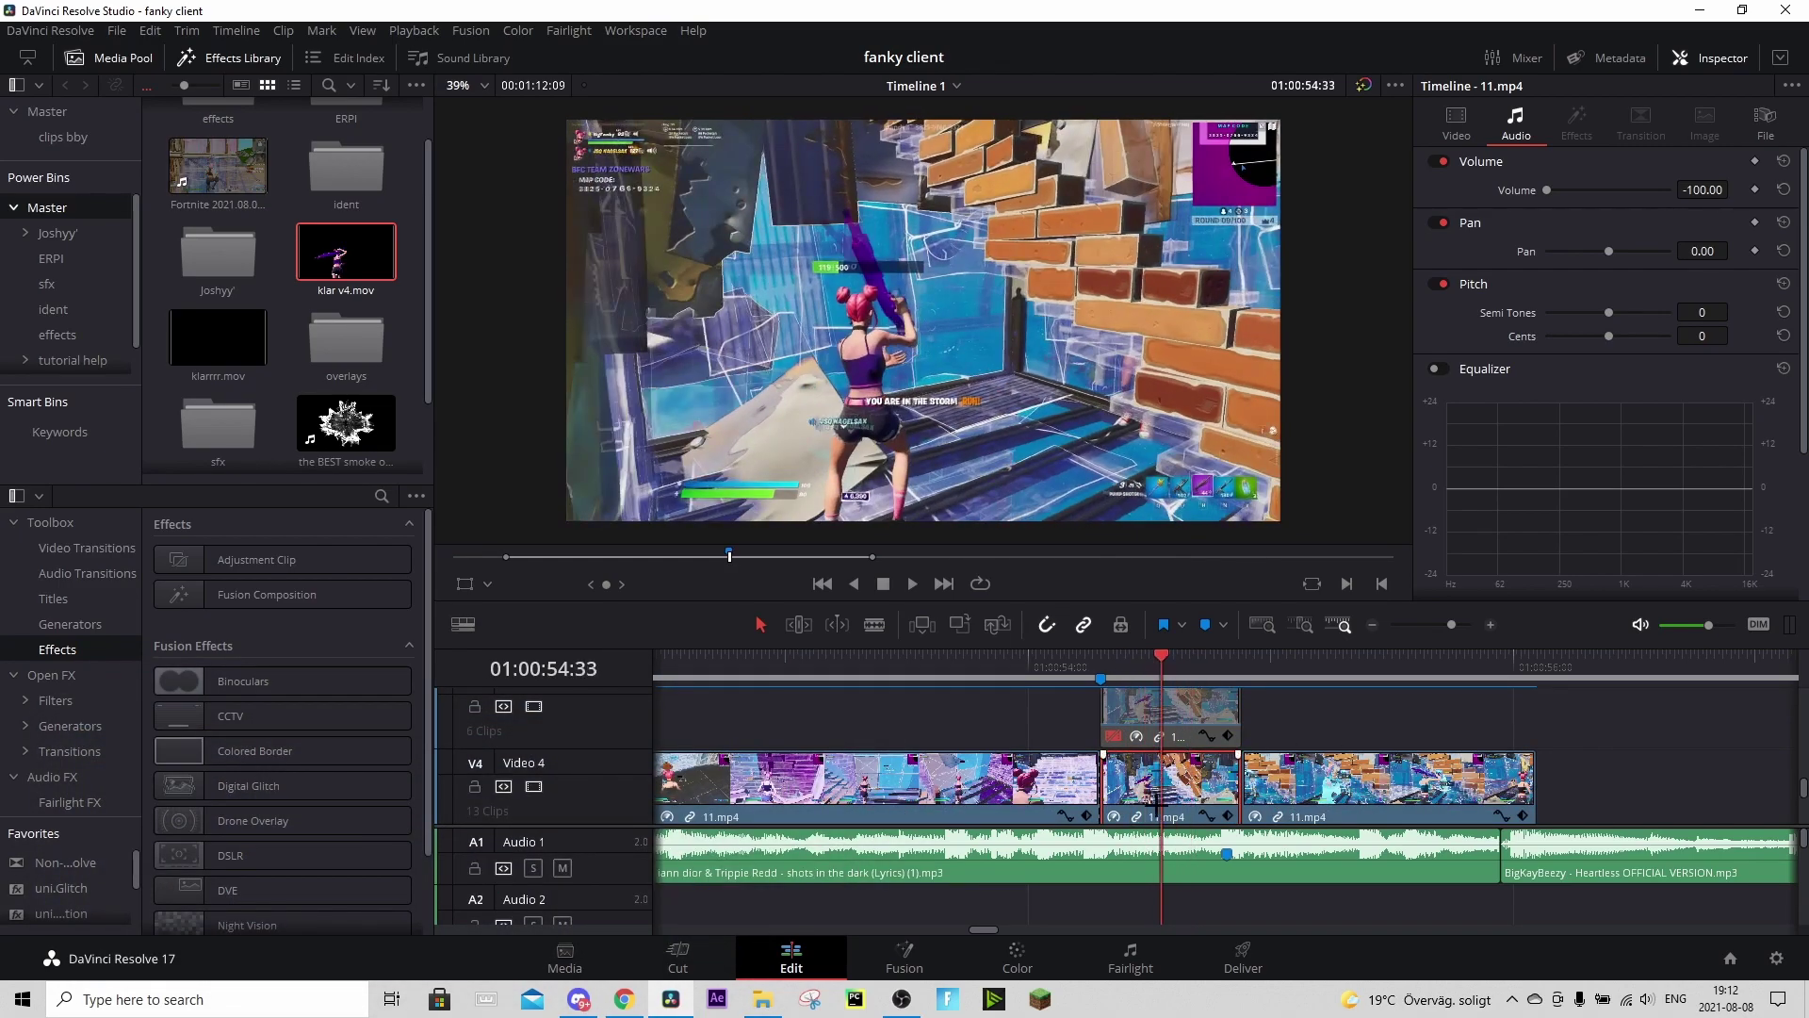
pyautogui.click(907, 954)
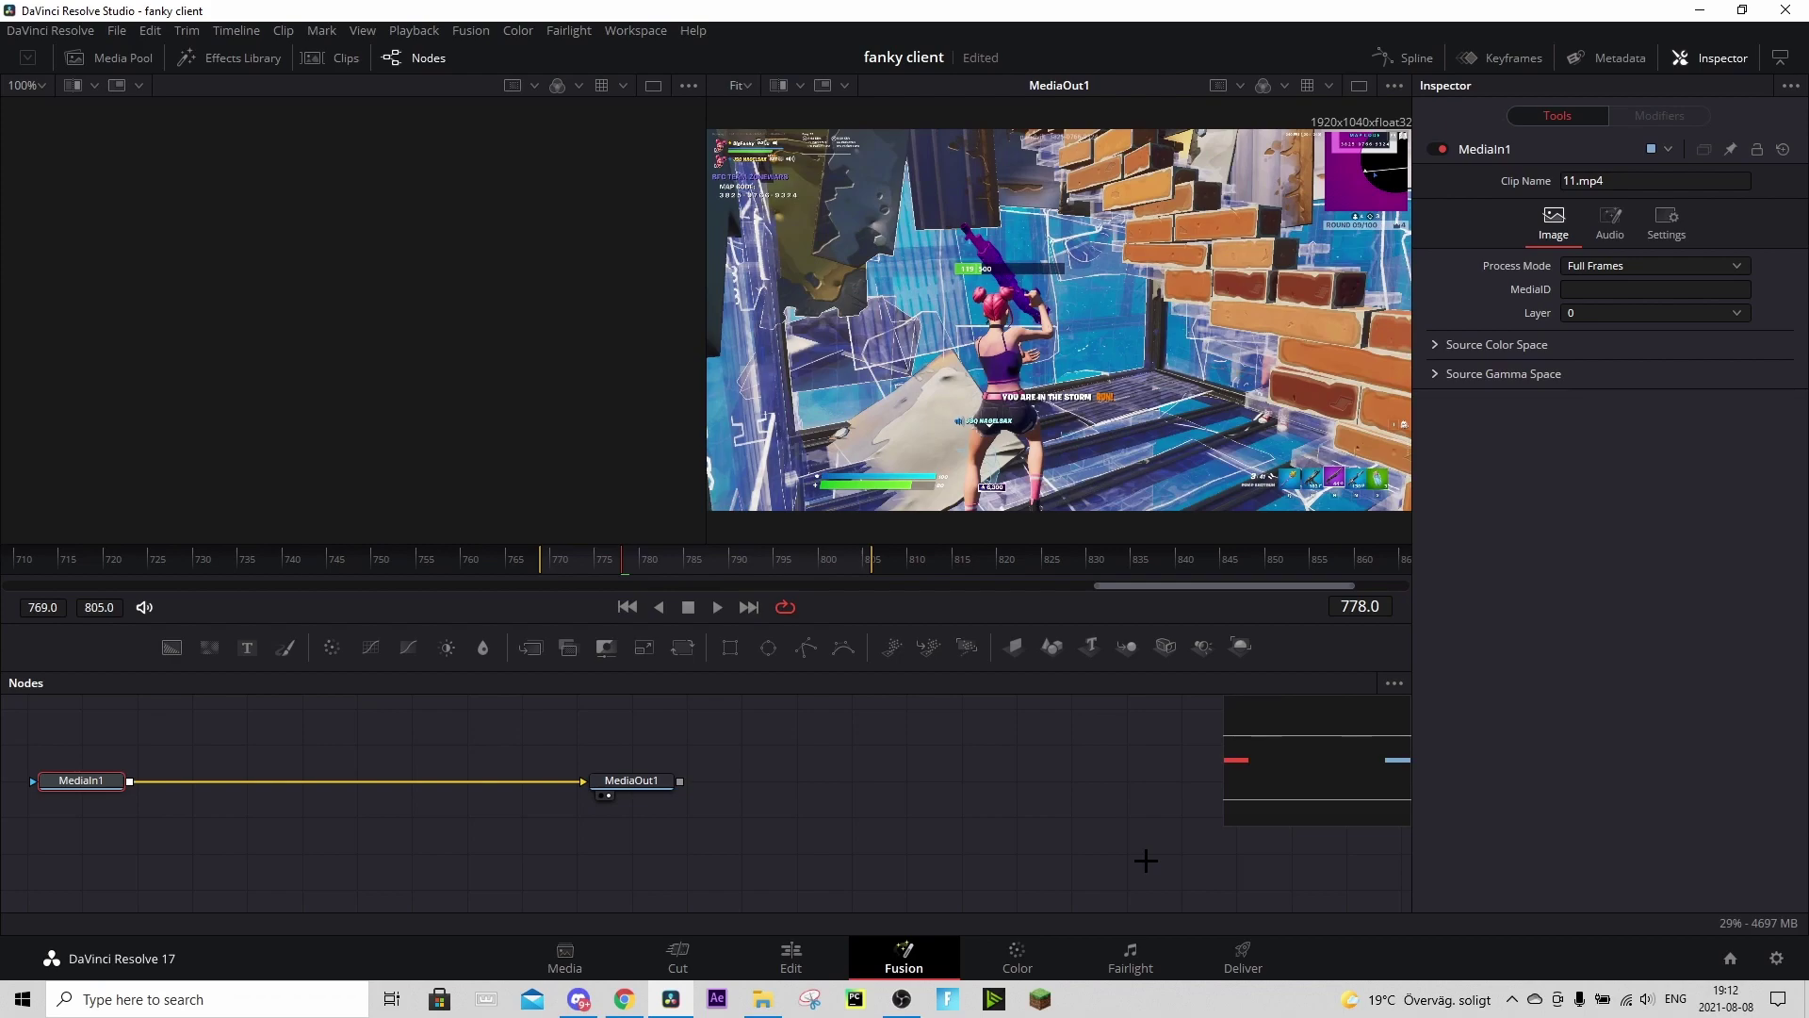
# - Wire pasted S_HueSatBright1 and S_Shake1 nodes between MediaIn1 and MediaOut1, then return to Edit
pyautogui.hotkey('ctrl', 'v')
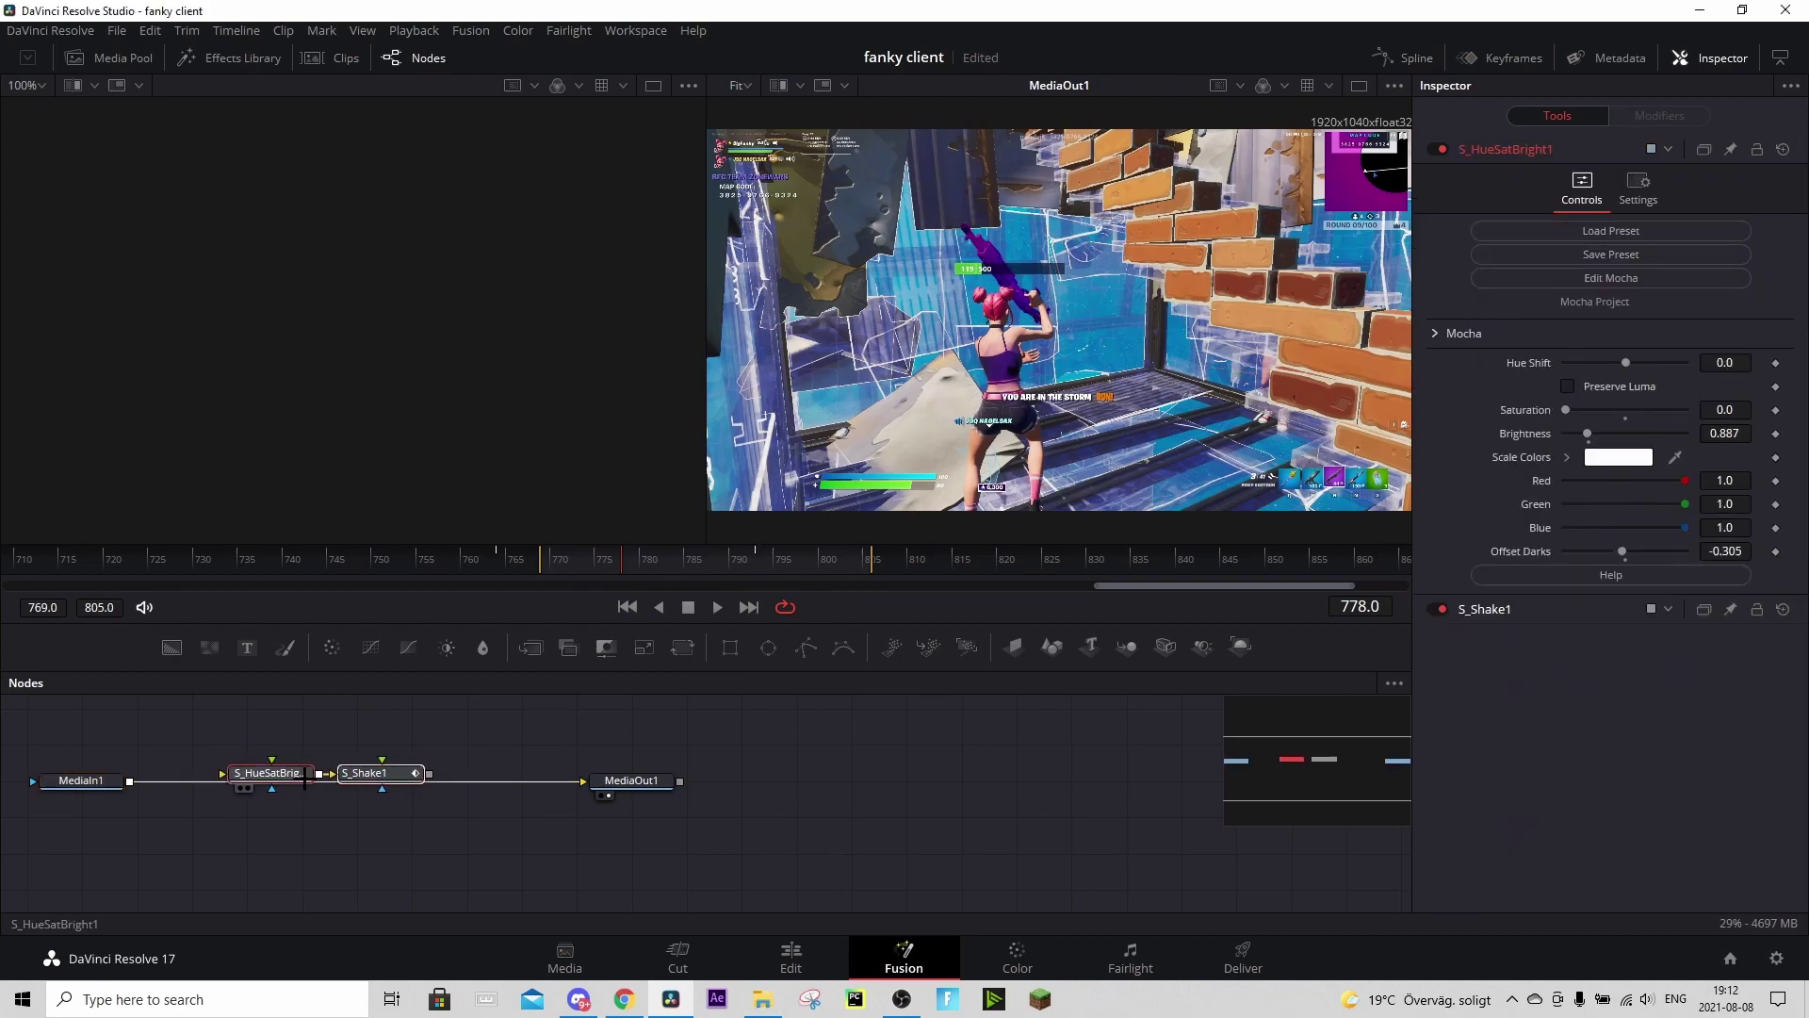
pyautogui.moveTo(577, 781); pyautogui.dragTo(245, 780)
pyautogui.moveTo(430, 775); pyautogui.dragTo(622, 784)
pyautogui.click(456, 822)
pyautogui.moveTo(614, 558); pyautogui.dragTo(684, 558)
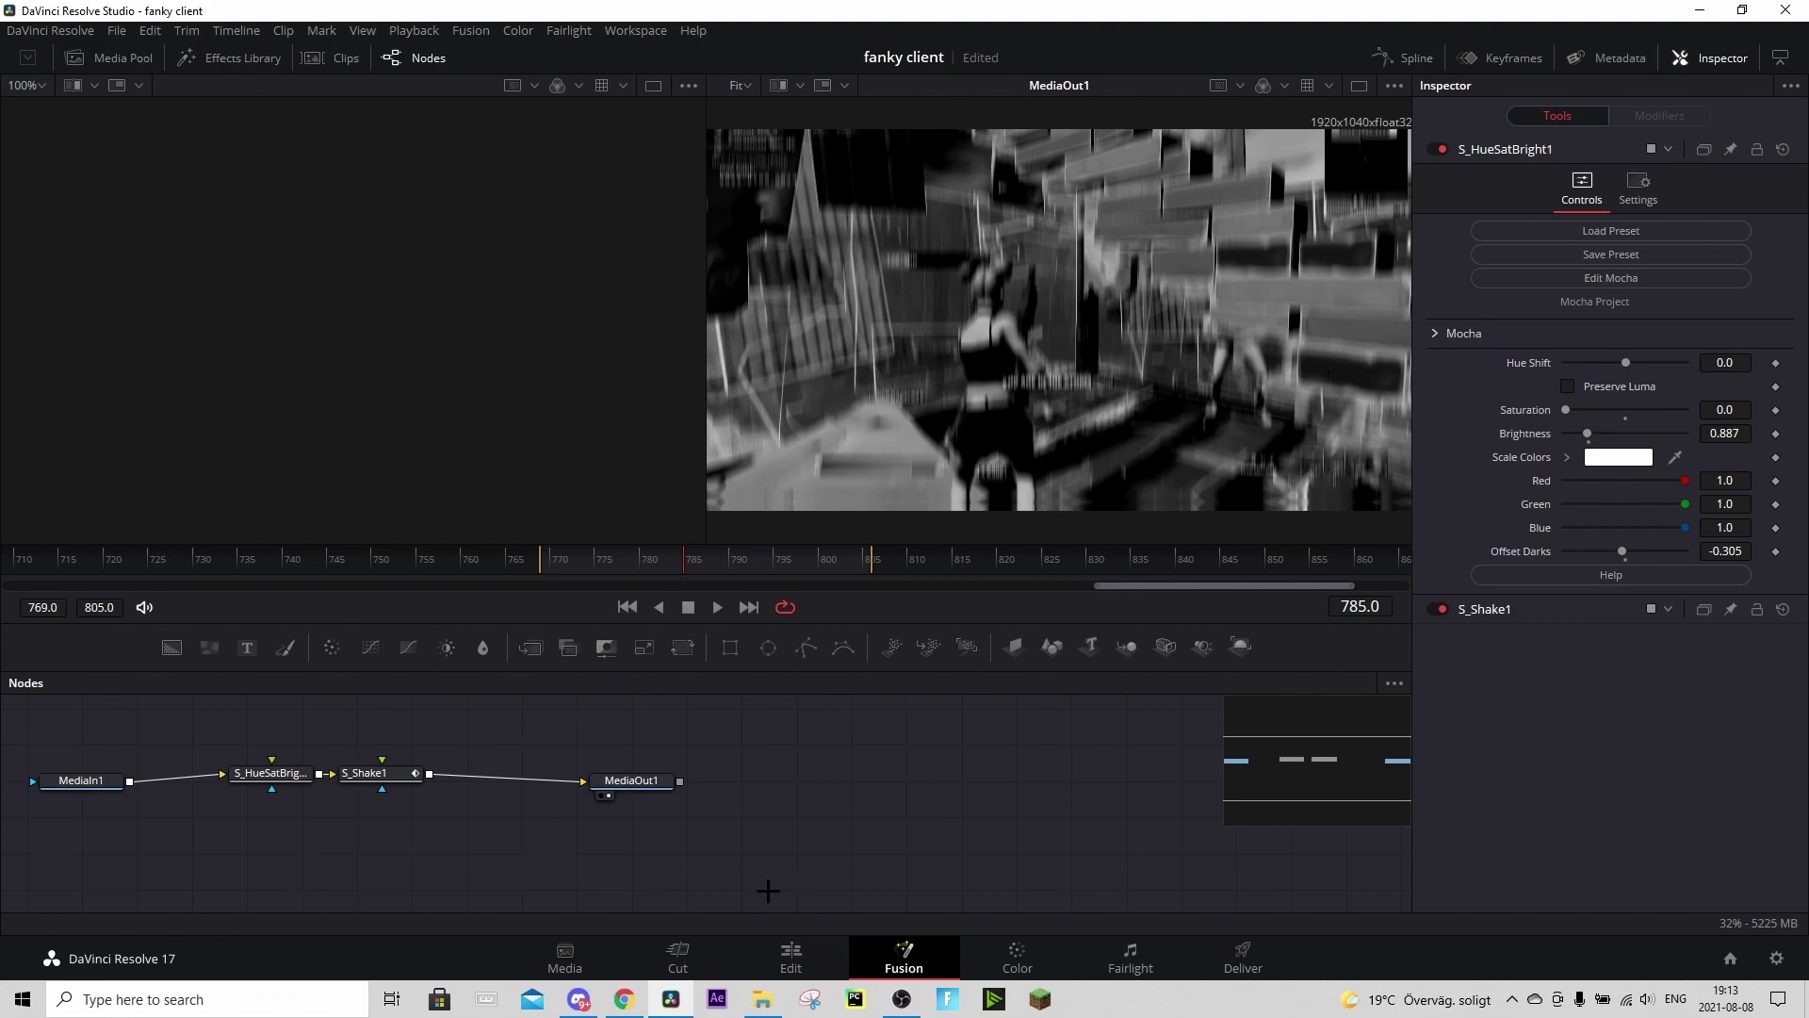
pyautogui.click(791, 957)
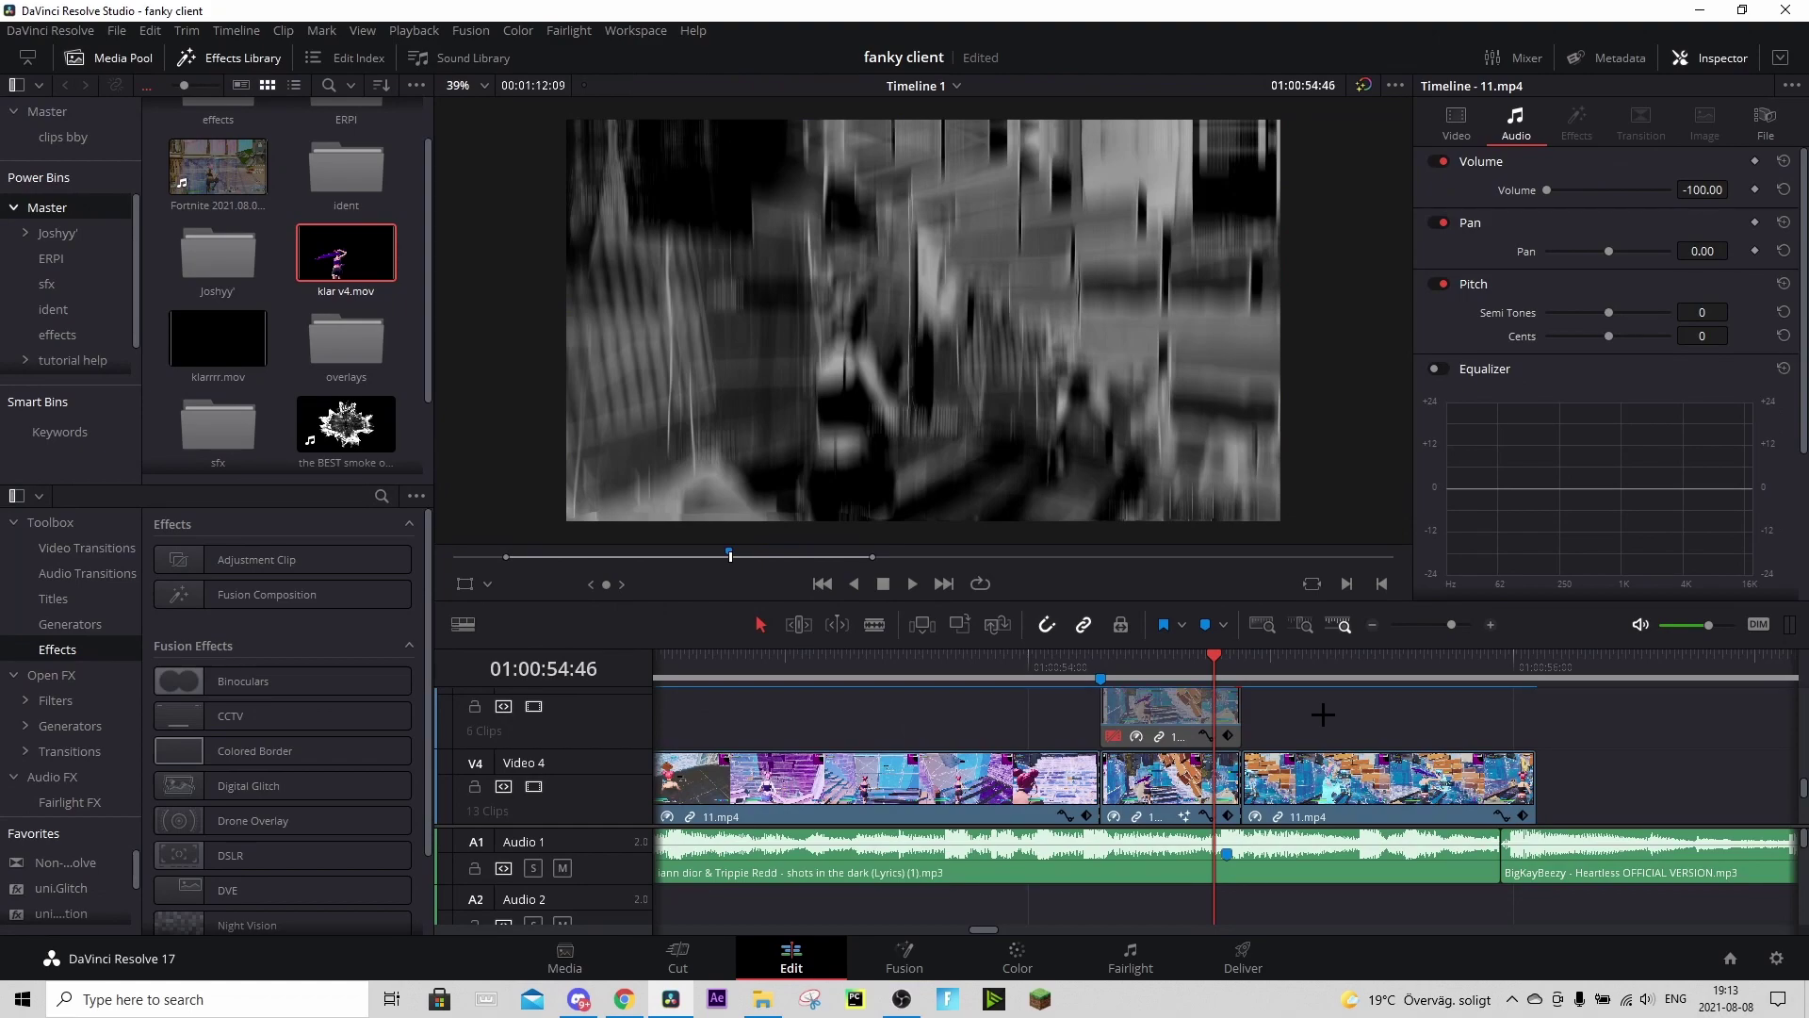
# - Re-enable the 11.mp4 copy on Video 5 and scrub through its frames
pyautogui.scroll(1, 1208, 735)
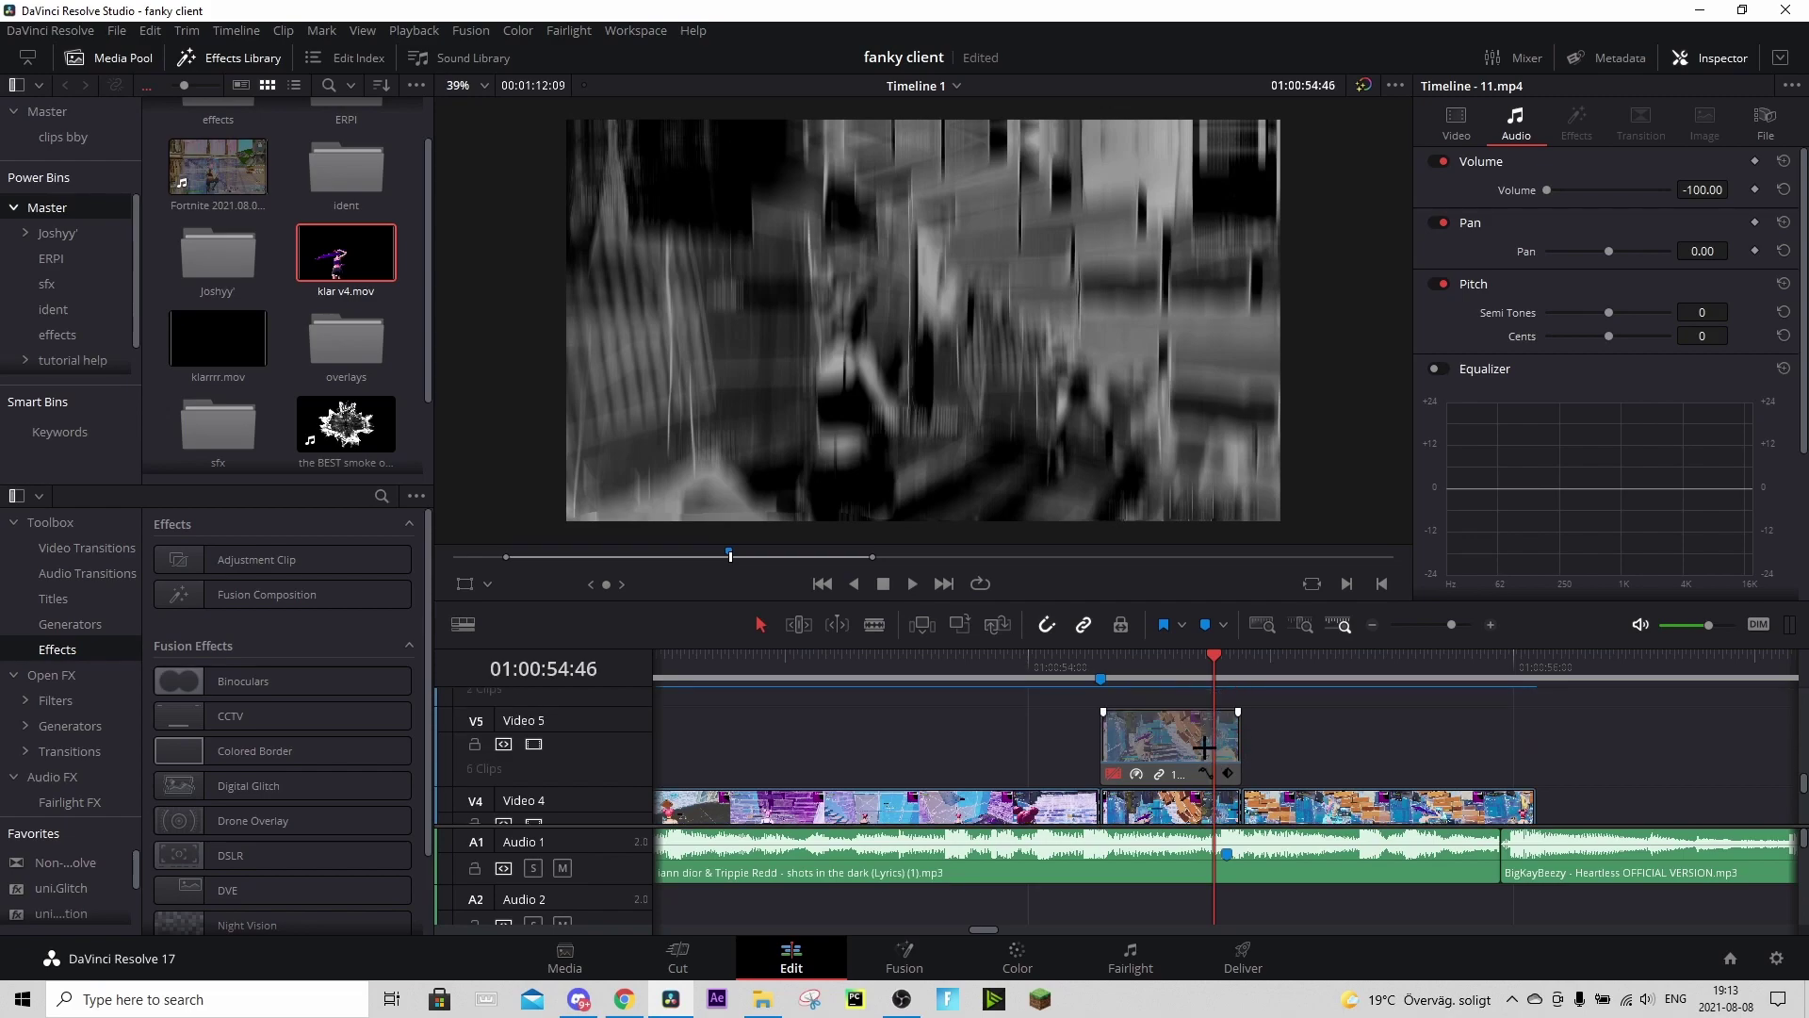
pyautogui.click(1183, 735)
pyautogui.press('d')
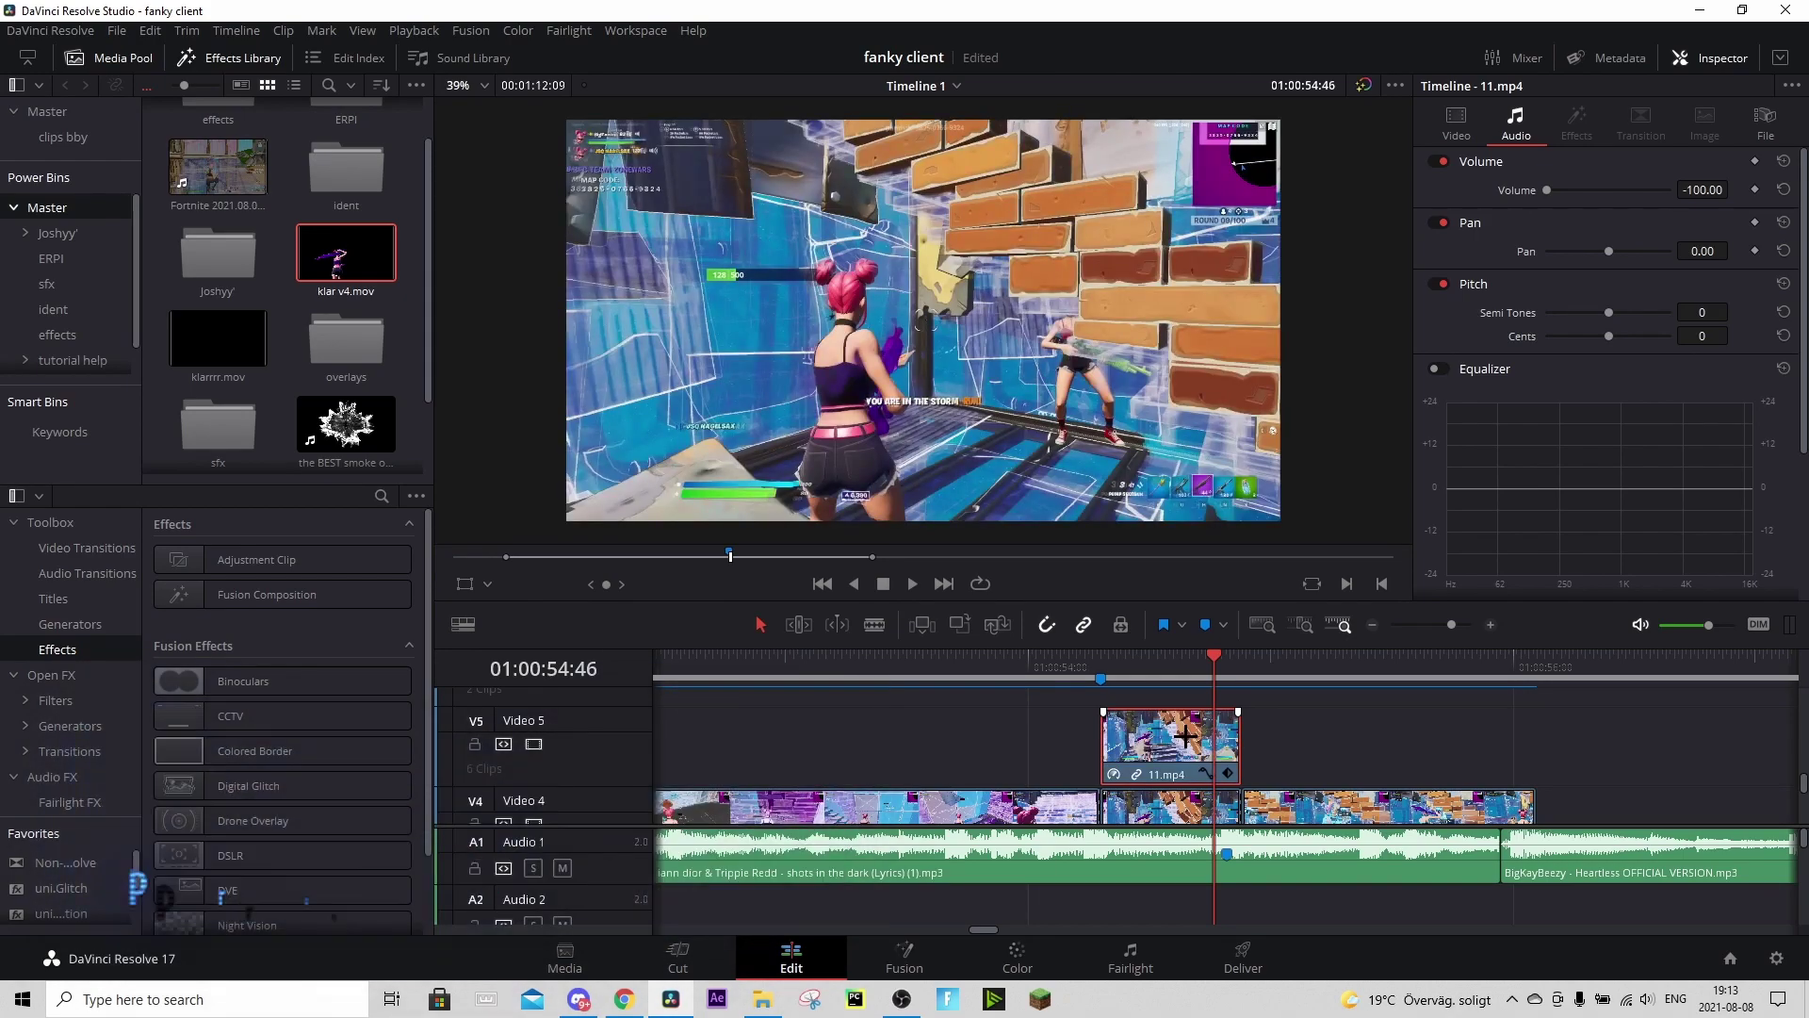
pyautogui.moveTo(1213, 657); pyautogui.dragTo(1158, 657)
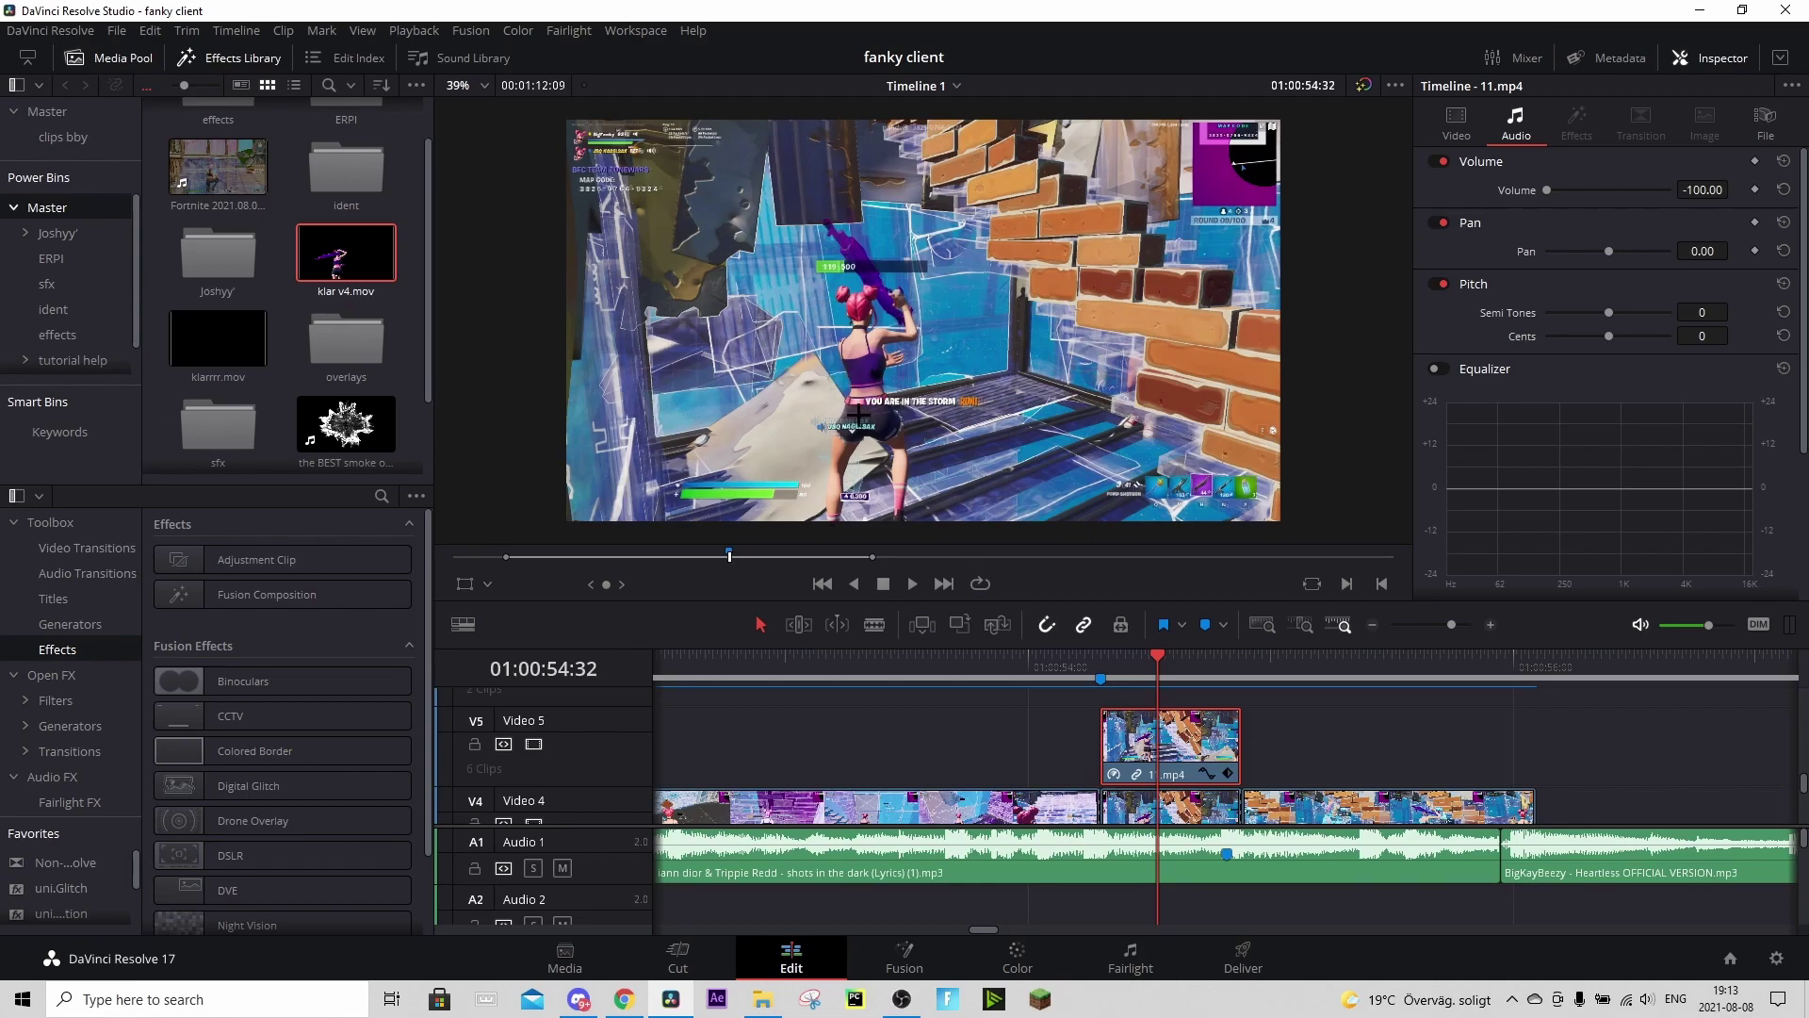
pyautogui.moveTo(1162, 663); pyautogui.dragTo(1174, 659)
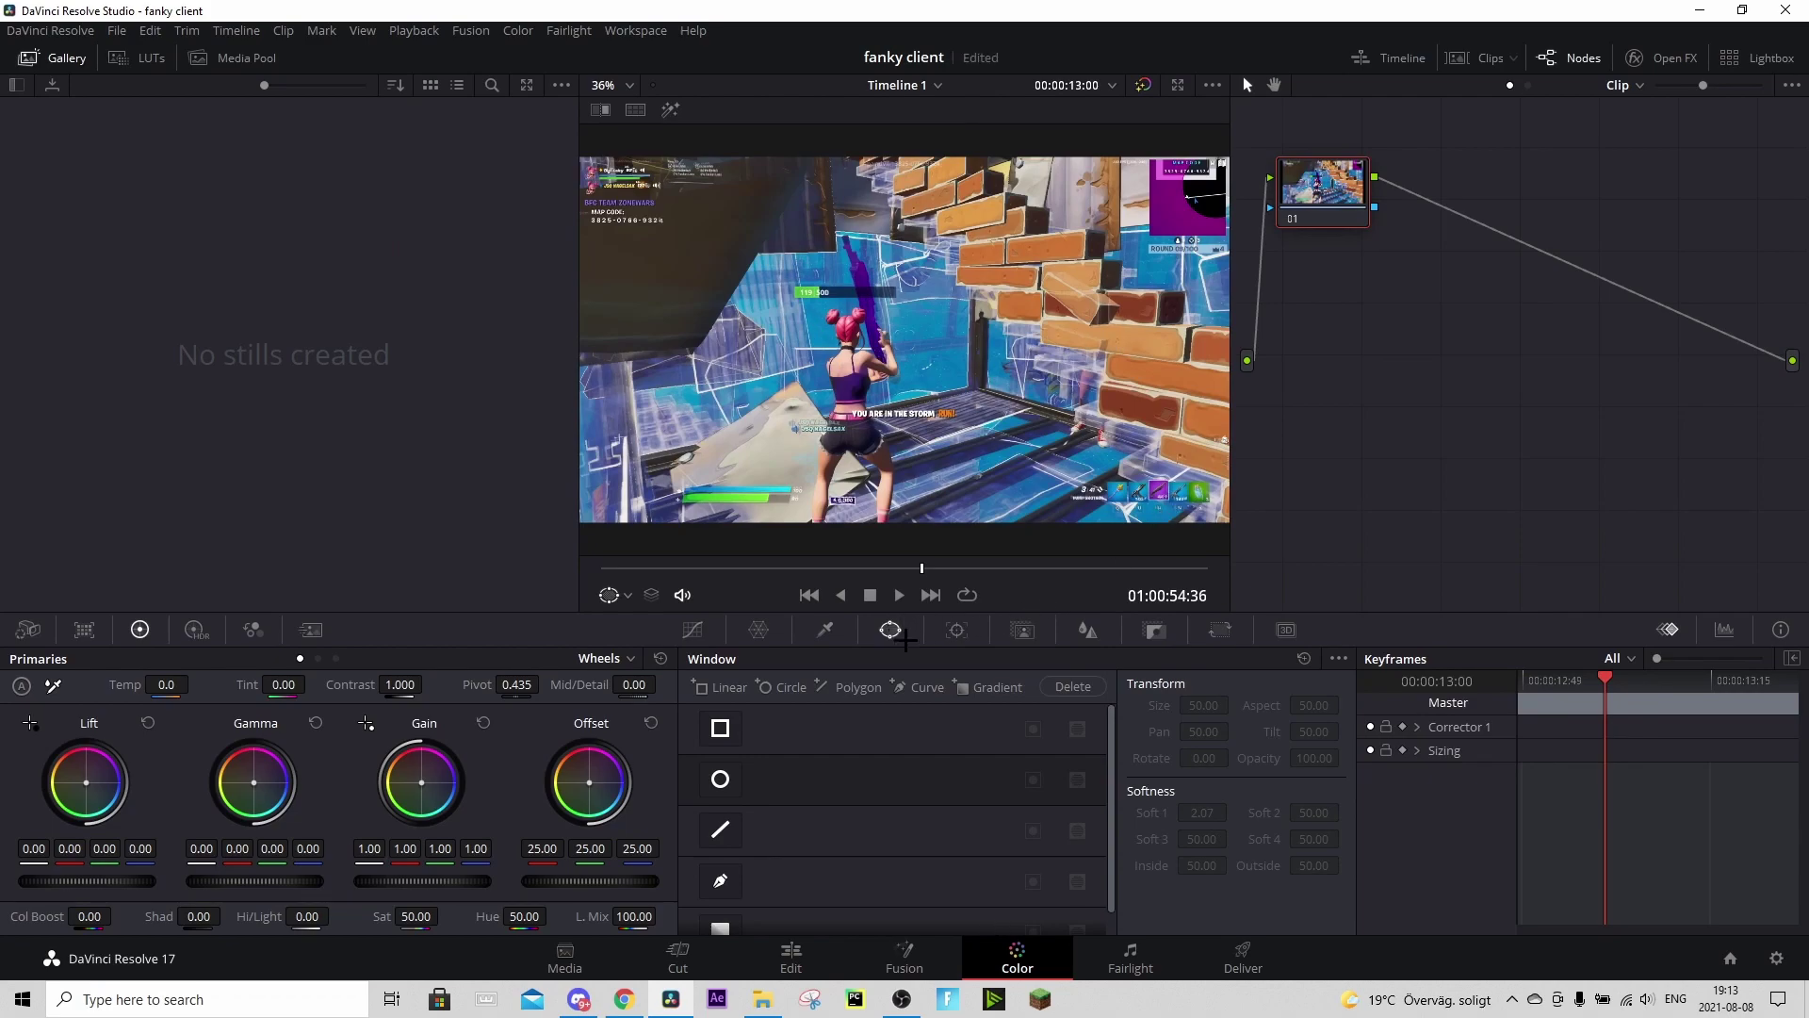
# - Choose the Curve window and add a Corrector keyframe at the clip's first frame
pyautogui.click(721, 881)
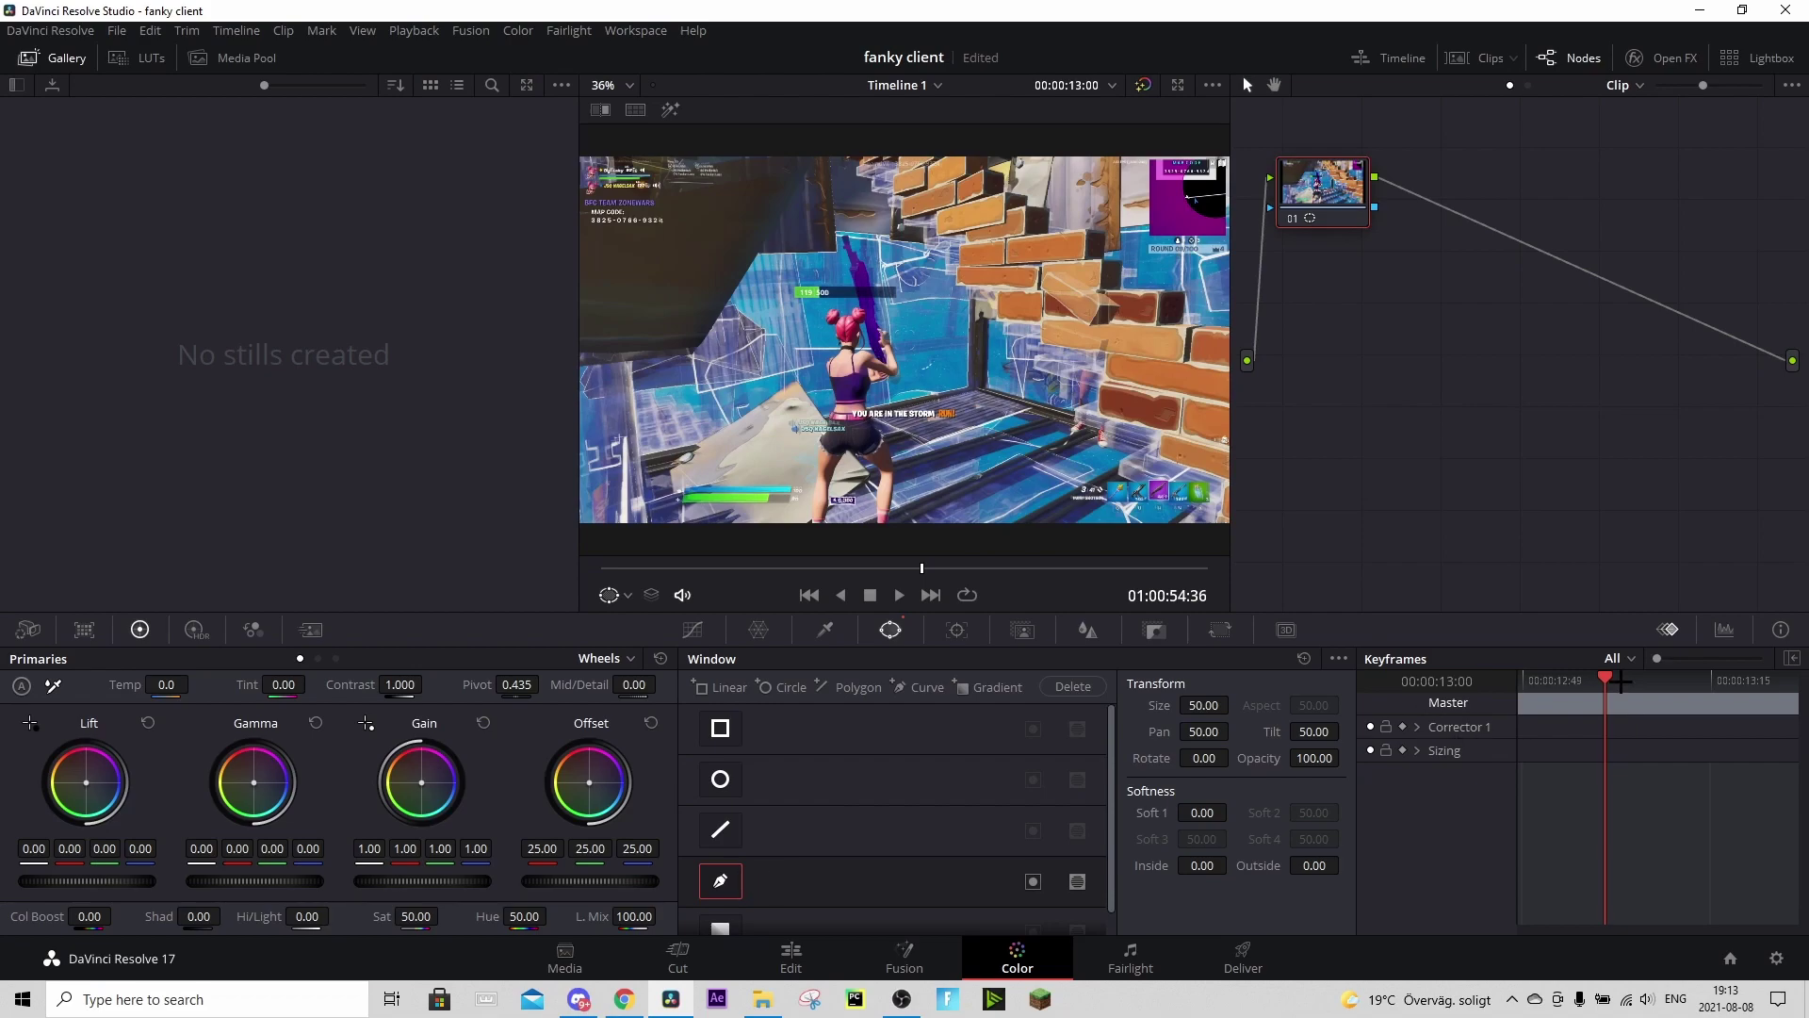
pyautogui.moveTo(1617, 678)
pyautogui.mouseDown()
pyautogui.moveTo(1085, 652)
pyautogui.moveTo(1105, 668)
pyautogui.mouseUp()
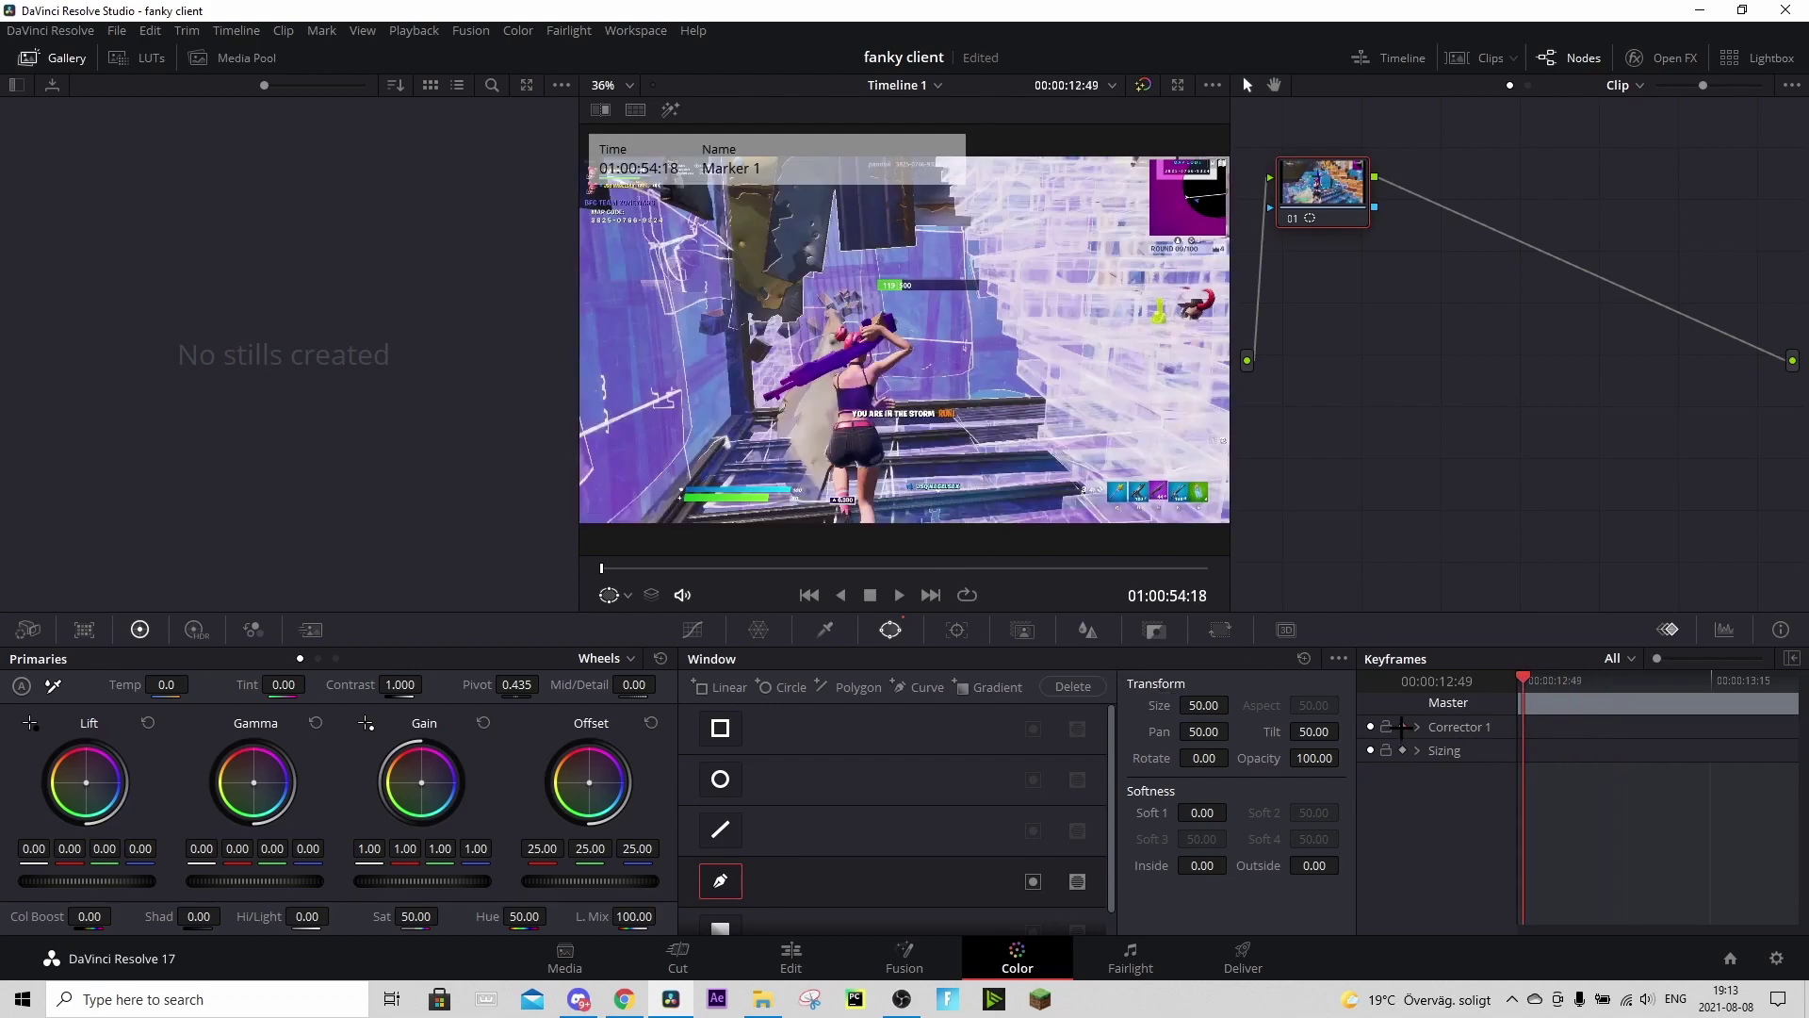
pyautogui.click(1403, 726)
pyautogui.scroll(5, 1146, 335)
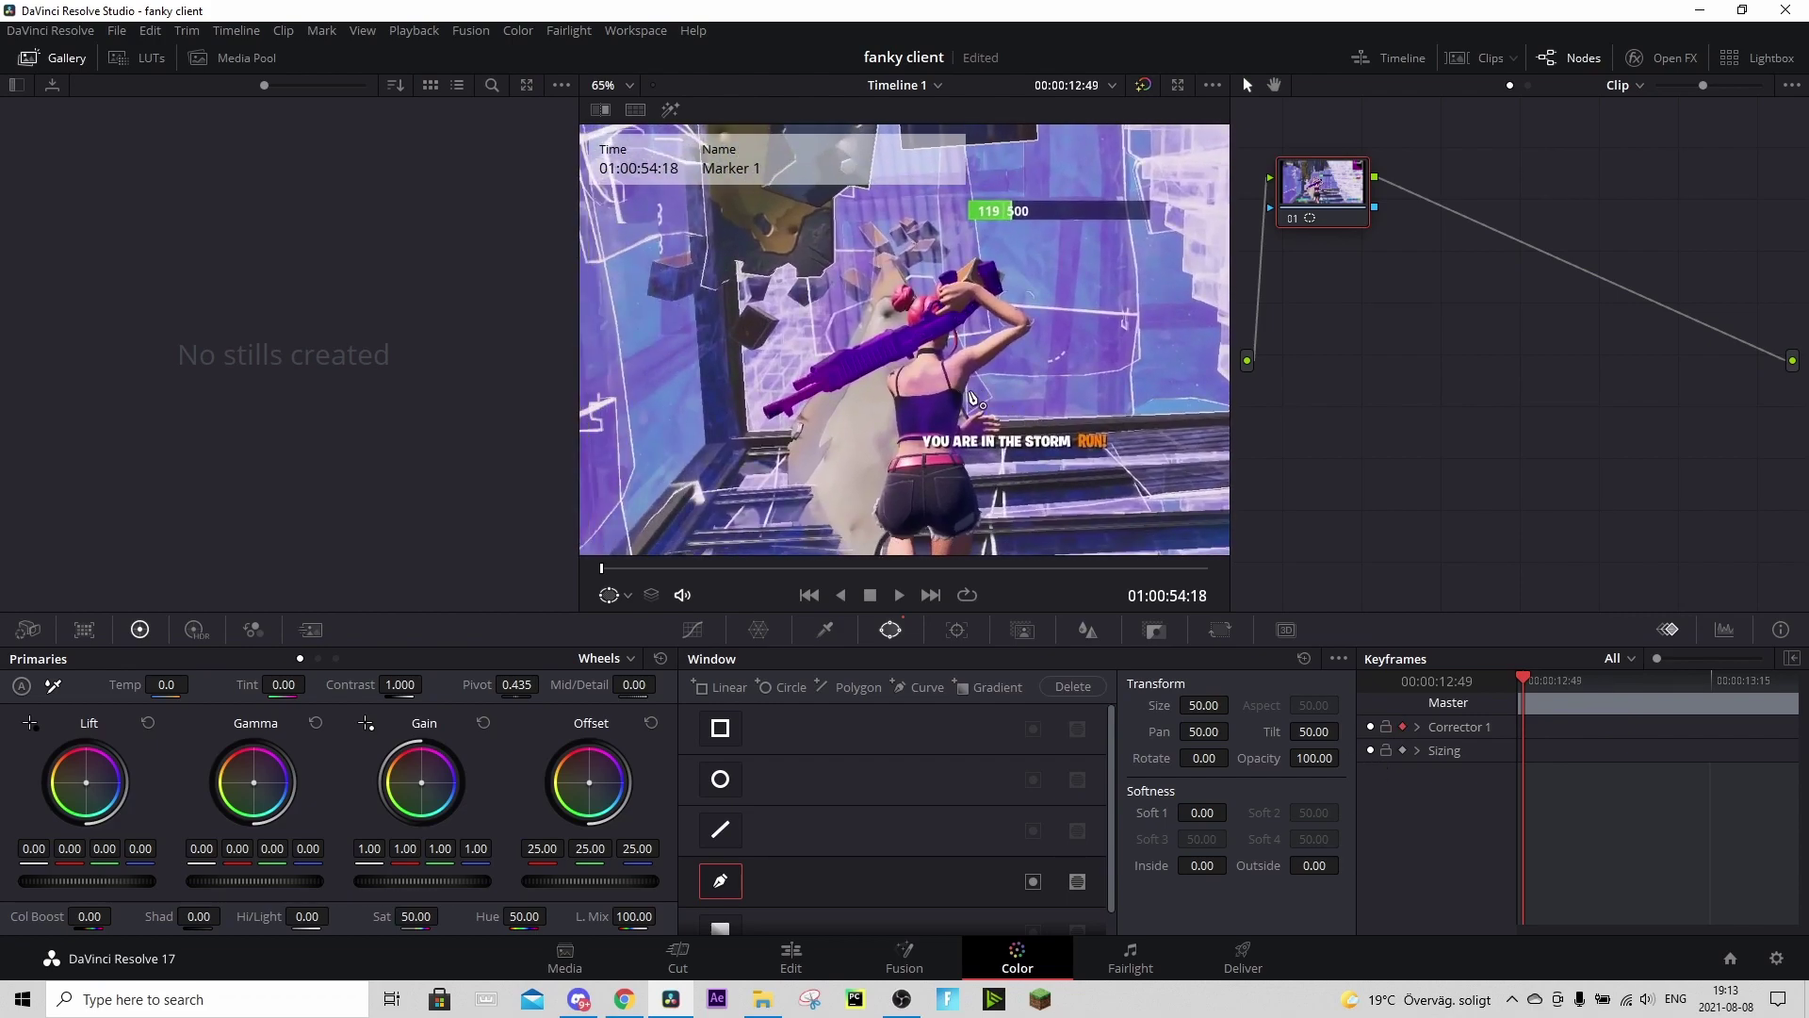
# - Place curve points tracing the character's arm, hands and outline
pyautogui.click(970, 389)
pyautogui.click(1007, 351)
pyautogui.click(1027, 325)
pyautogui.click(1008, 299)
pyautogui.click(999, 281)
pyautogui.click(993, 259)
pyautogui.click(976, 278)
pyautogui.click(961, 280)
pyautogui.click(954, 267)
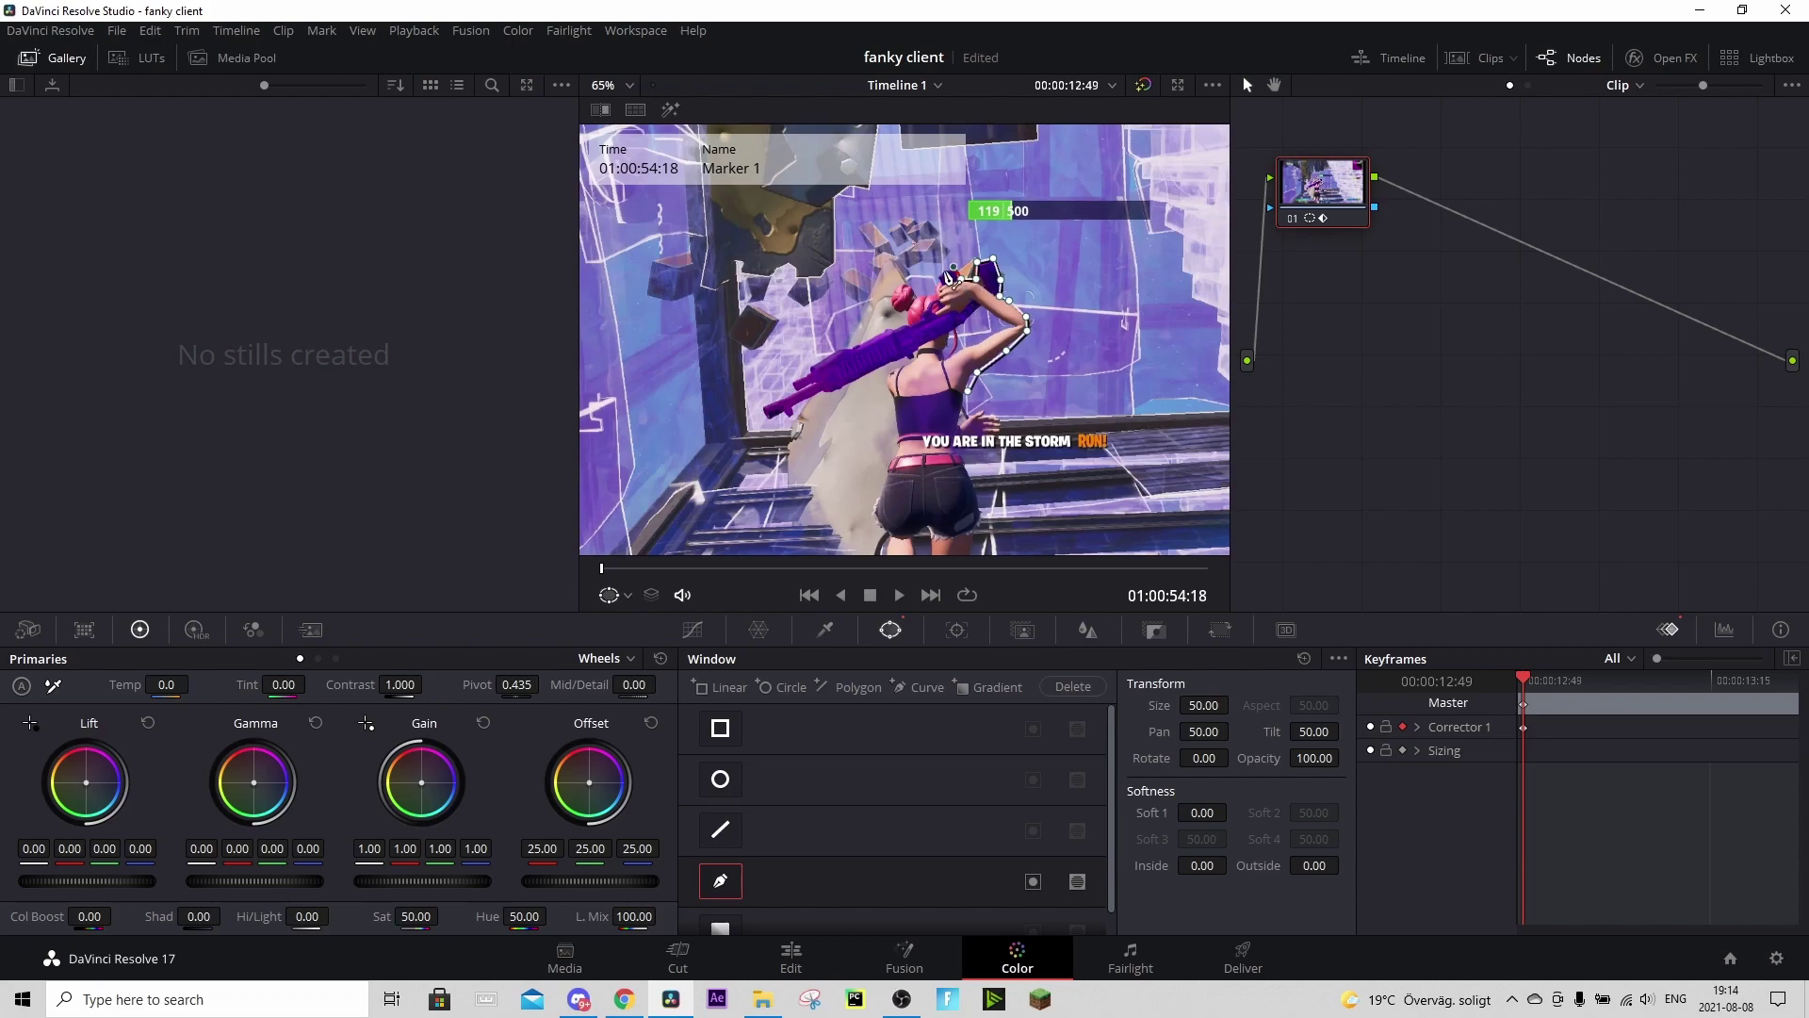
pyautogui.click(940, 277)
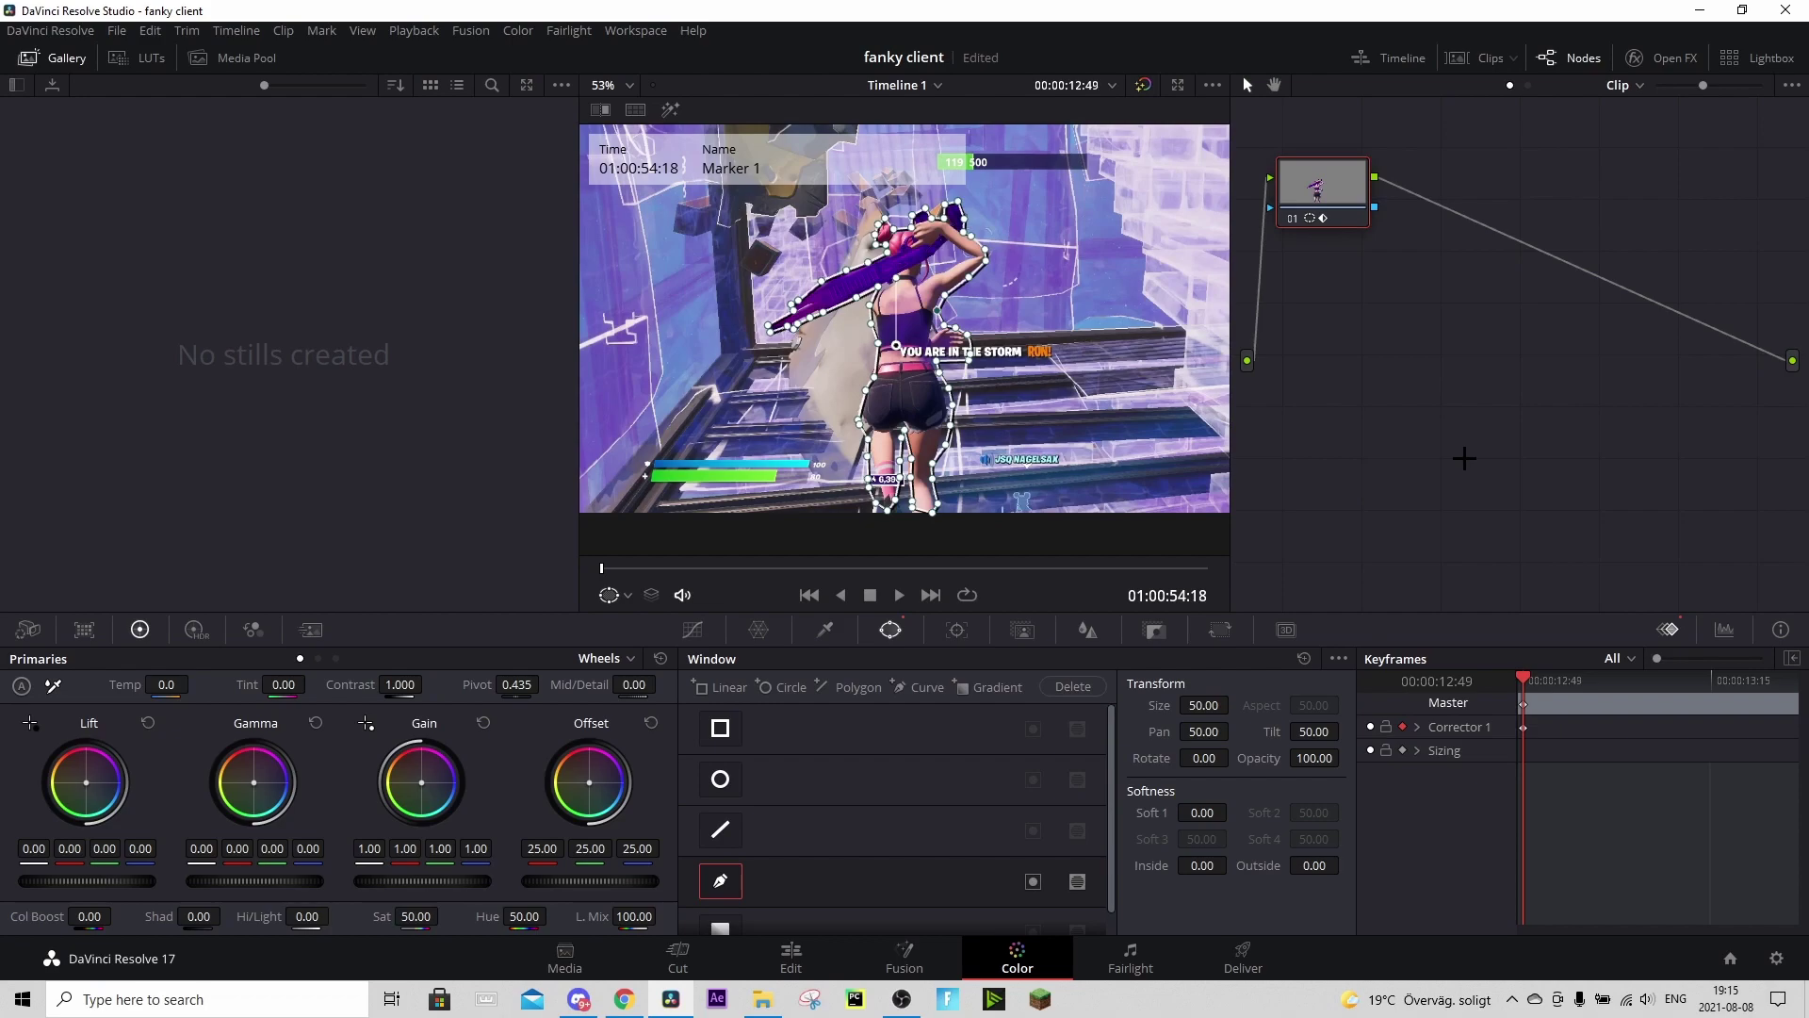
# - Advance one frame and refit the mask to the gun's top edge
pyautogui.scroll(1, 976, 281)
pyautogui.press('Right')
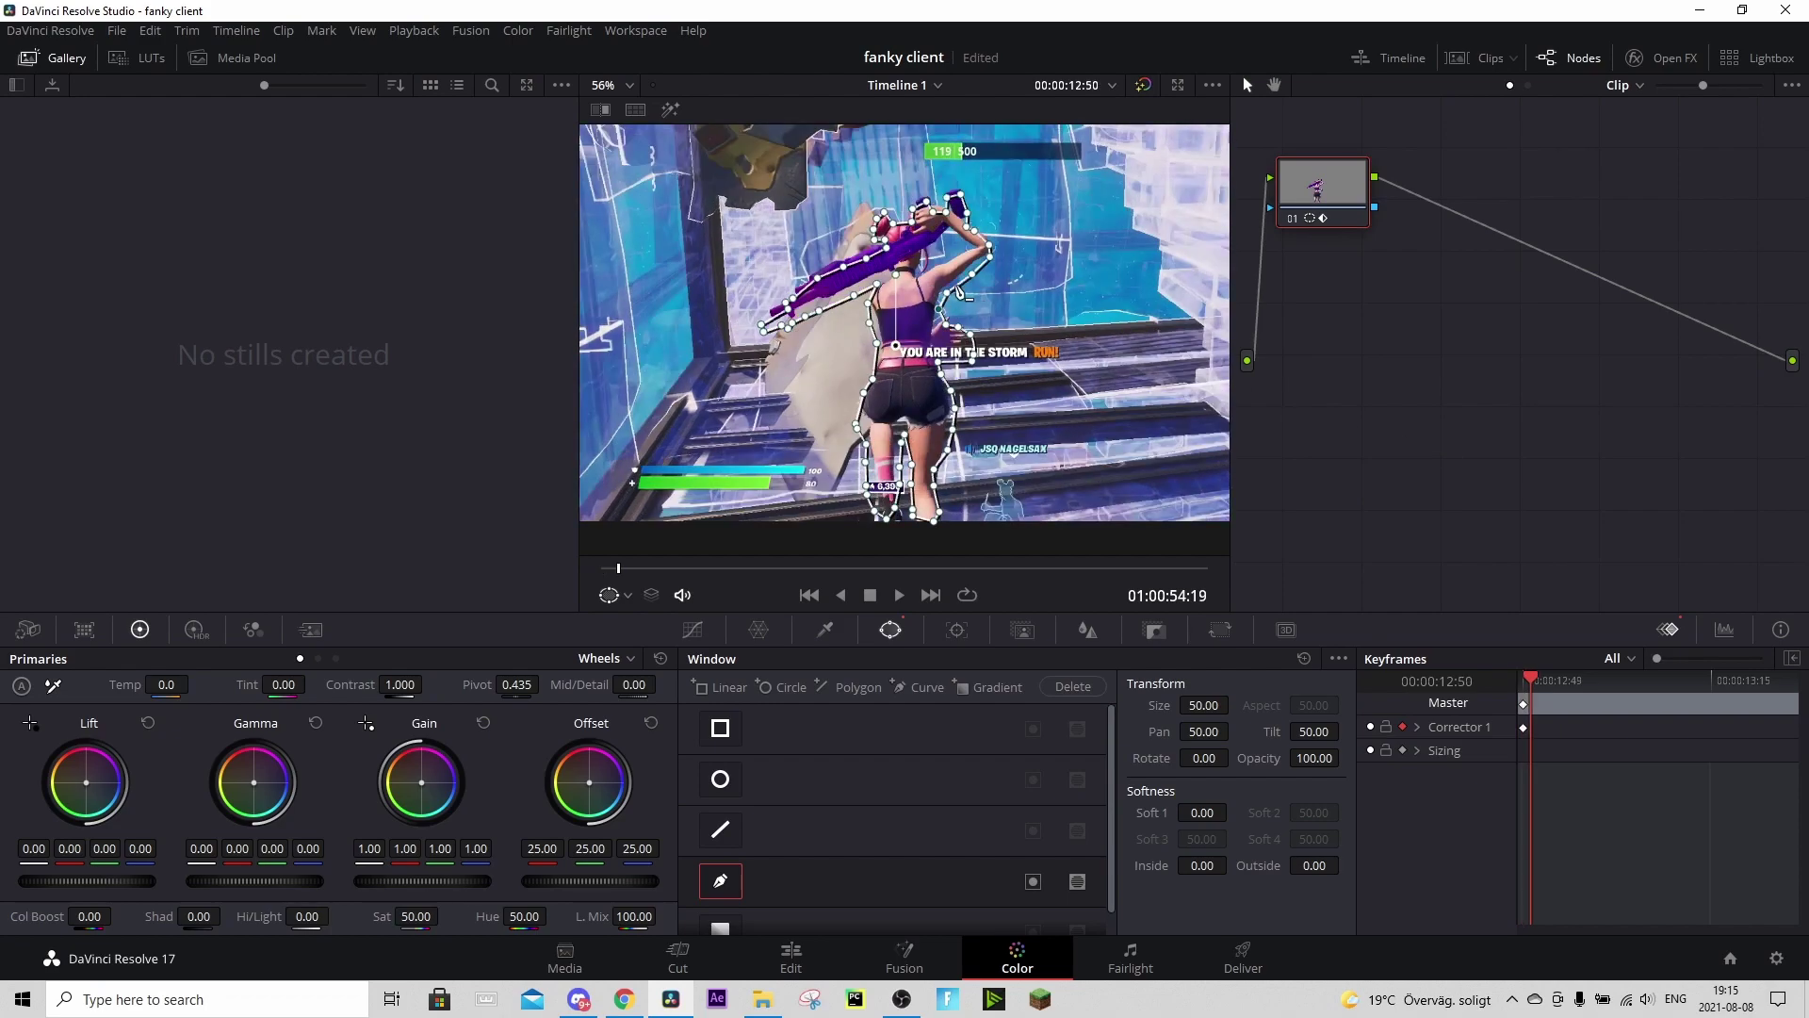
pyautogui.click(970, 273)
pyautogui.moveTo(842, 269); pyautogui.dragTo(807, 274)
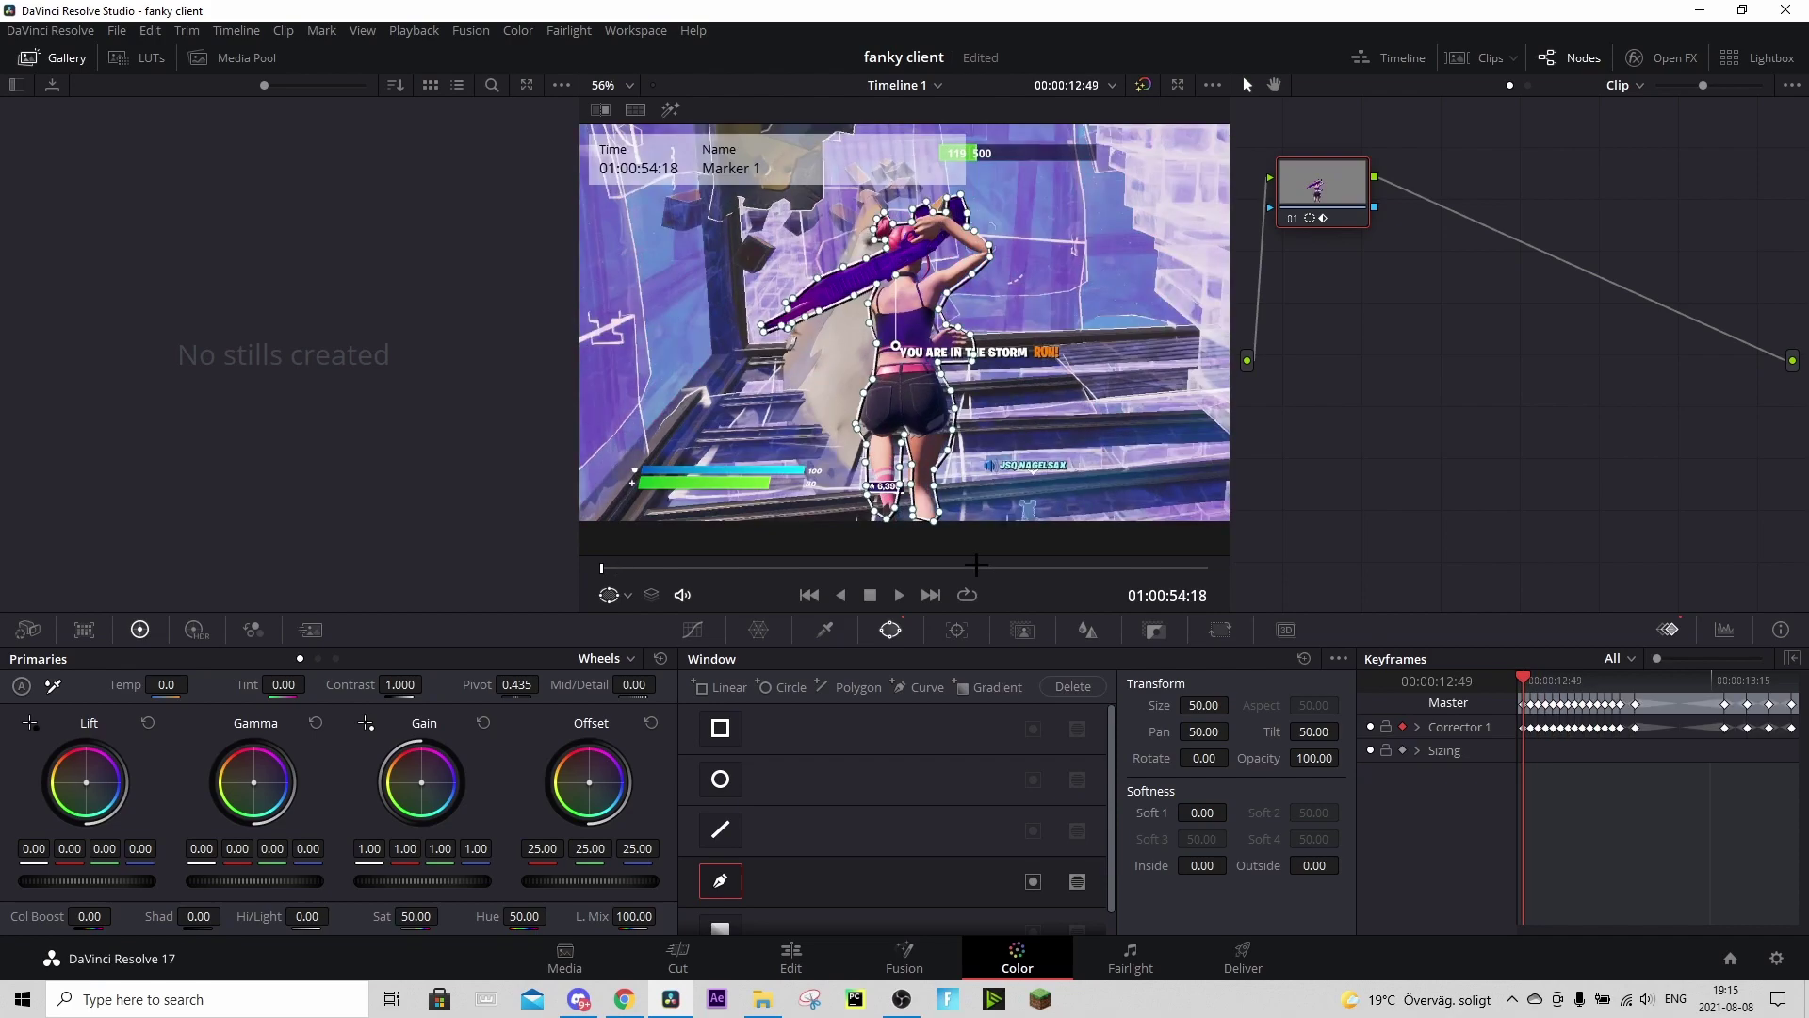
# - Save the project and toggle the node graph view
pyautogui.hotkey('ctrl', 's')
pyautogui.moveTo(1514, 400); pyautogui.dragTo(1592, 339)
pyautogui.click(1567, 55)
pyautogui.click(1567, 55)
# - Add an Alpha Output fed by the node's alpha, then return to the Edit page
pyautogui.rightClick(1611, 375)
pyautogui.click(1698, 435)
pyautogui.moveTo(1792, 397); pyautogui.dragTo(1375, 206)
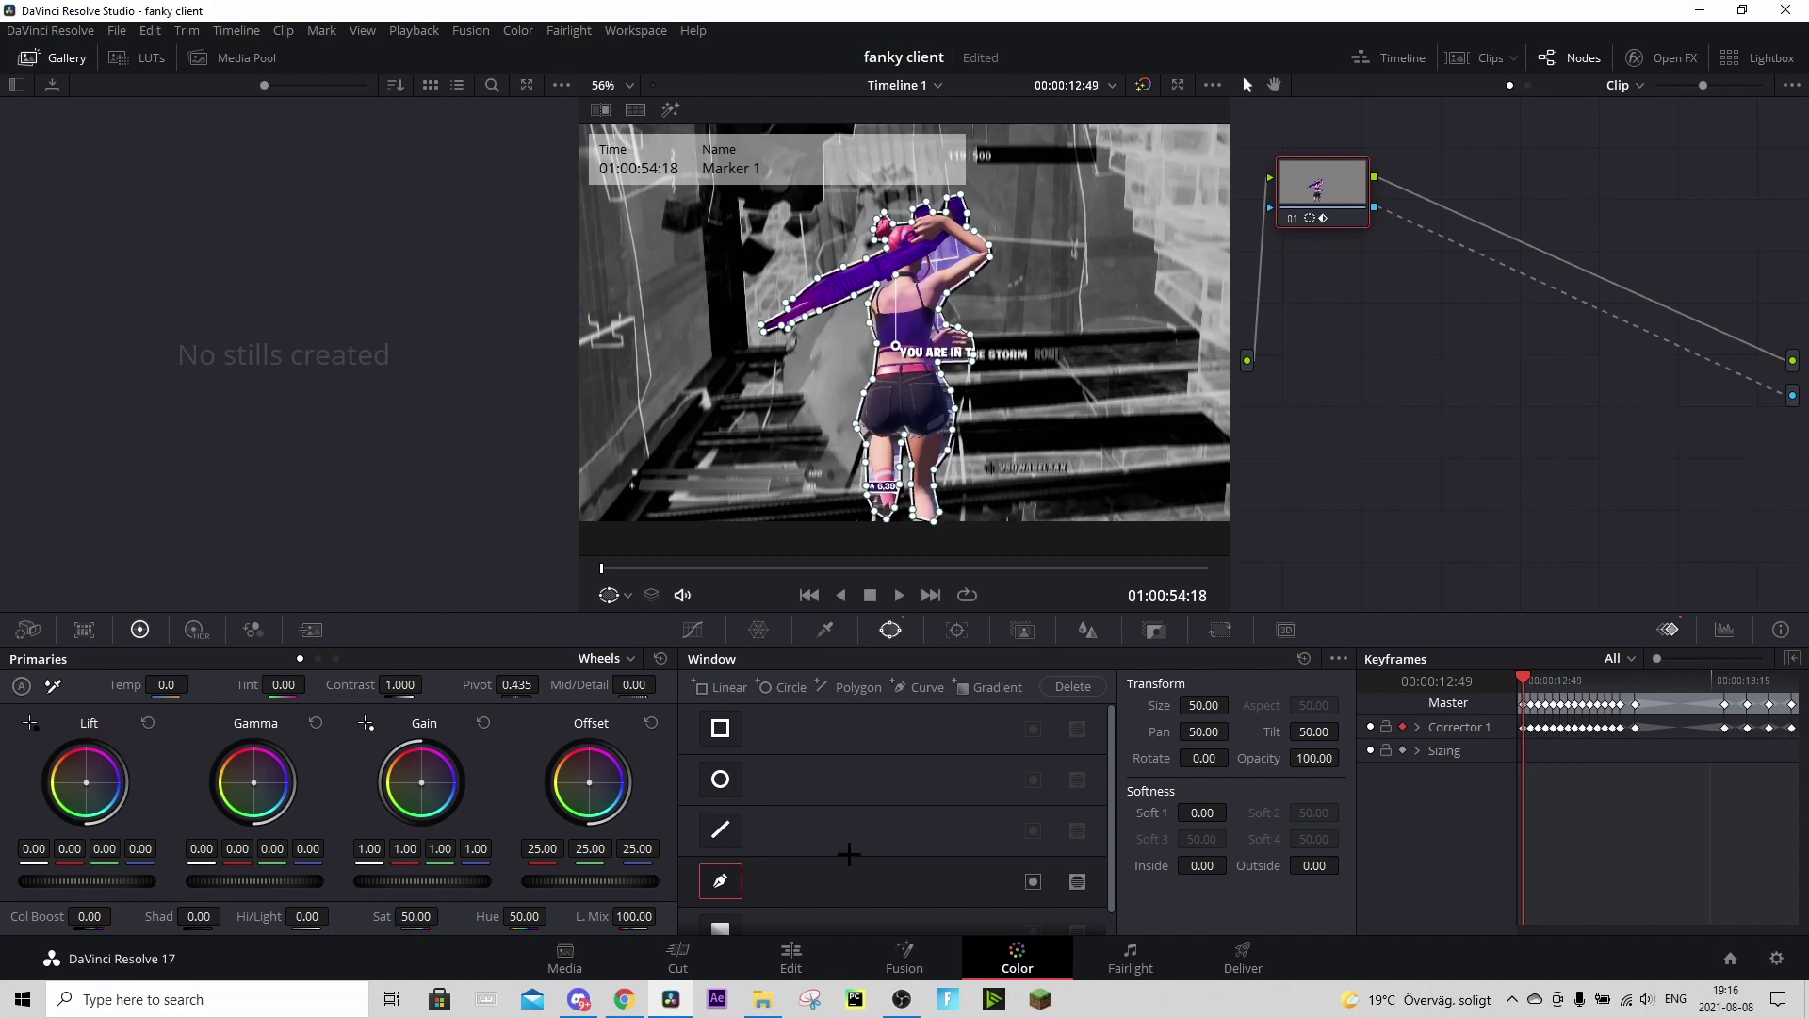
pyautogui.click(791, 956)
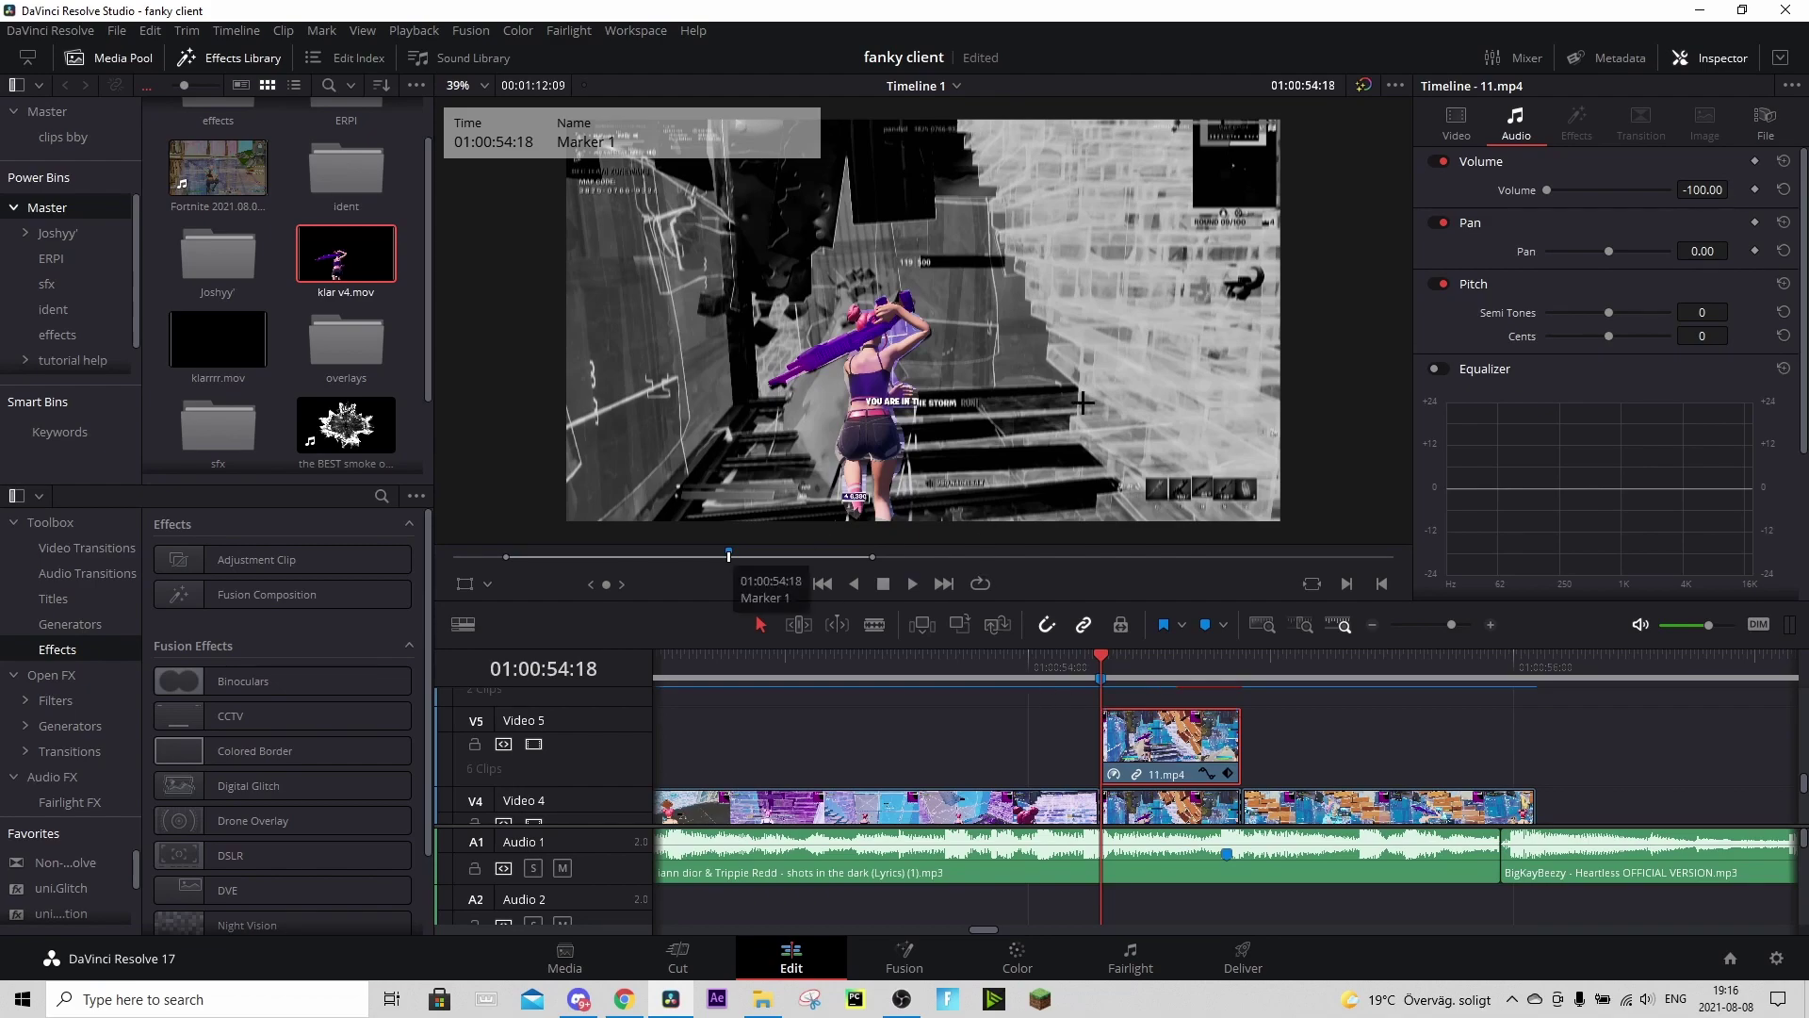
# - Convert the Video 5 clip into Compound Clip 1
pyautogui.rightClick(1151, 737)
pyautogui.click(1236, 117)
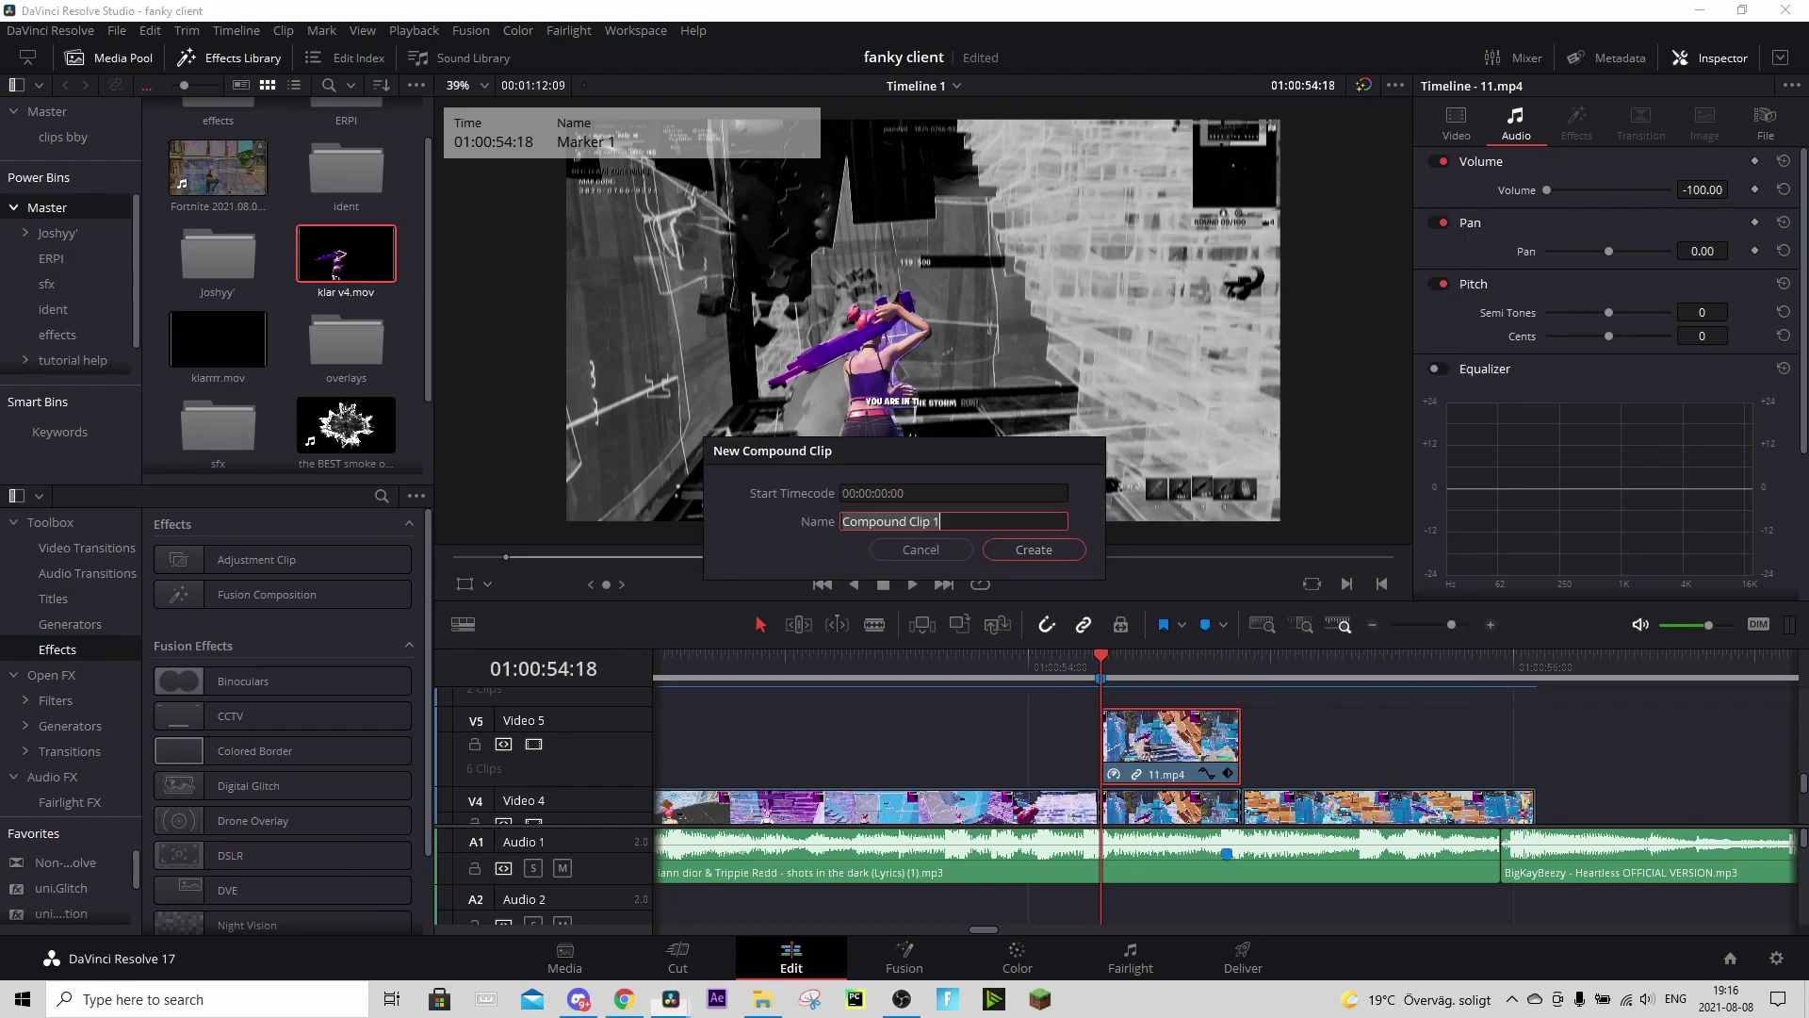
pyautogui.click(1028, 550)
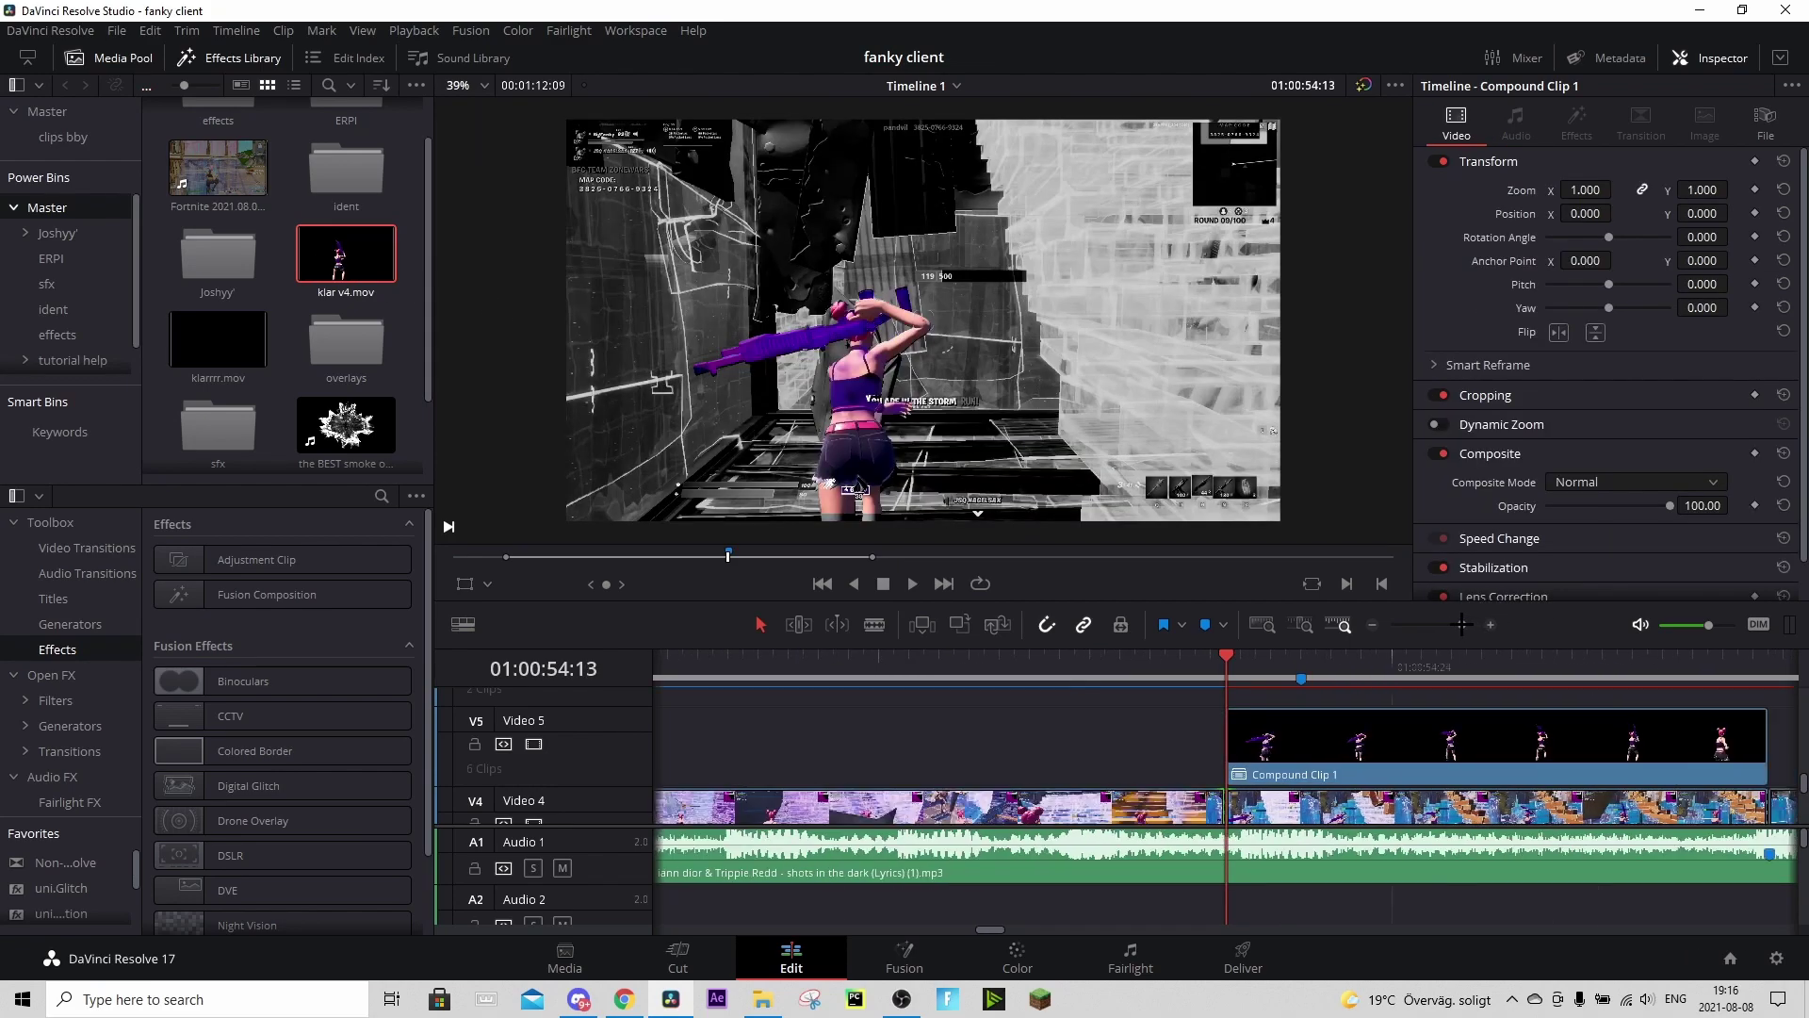
# - Duplicate Compound Clip 1 onto the track above
pyautogui.moveTo(1470, 625); pyautogui.dragTo(1456, 624)
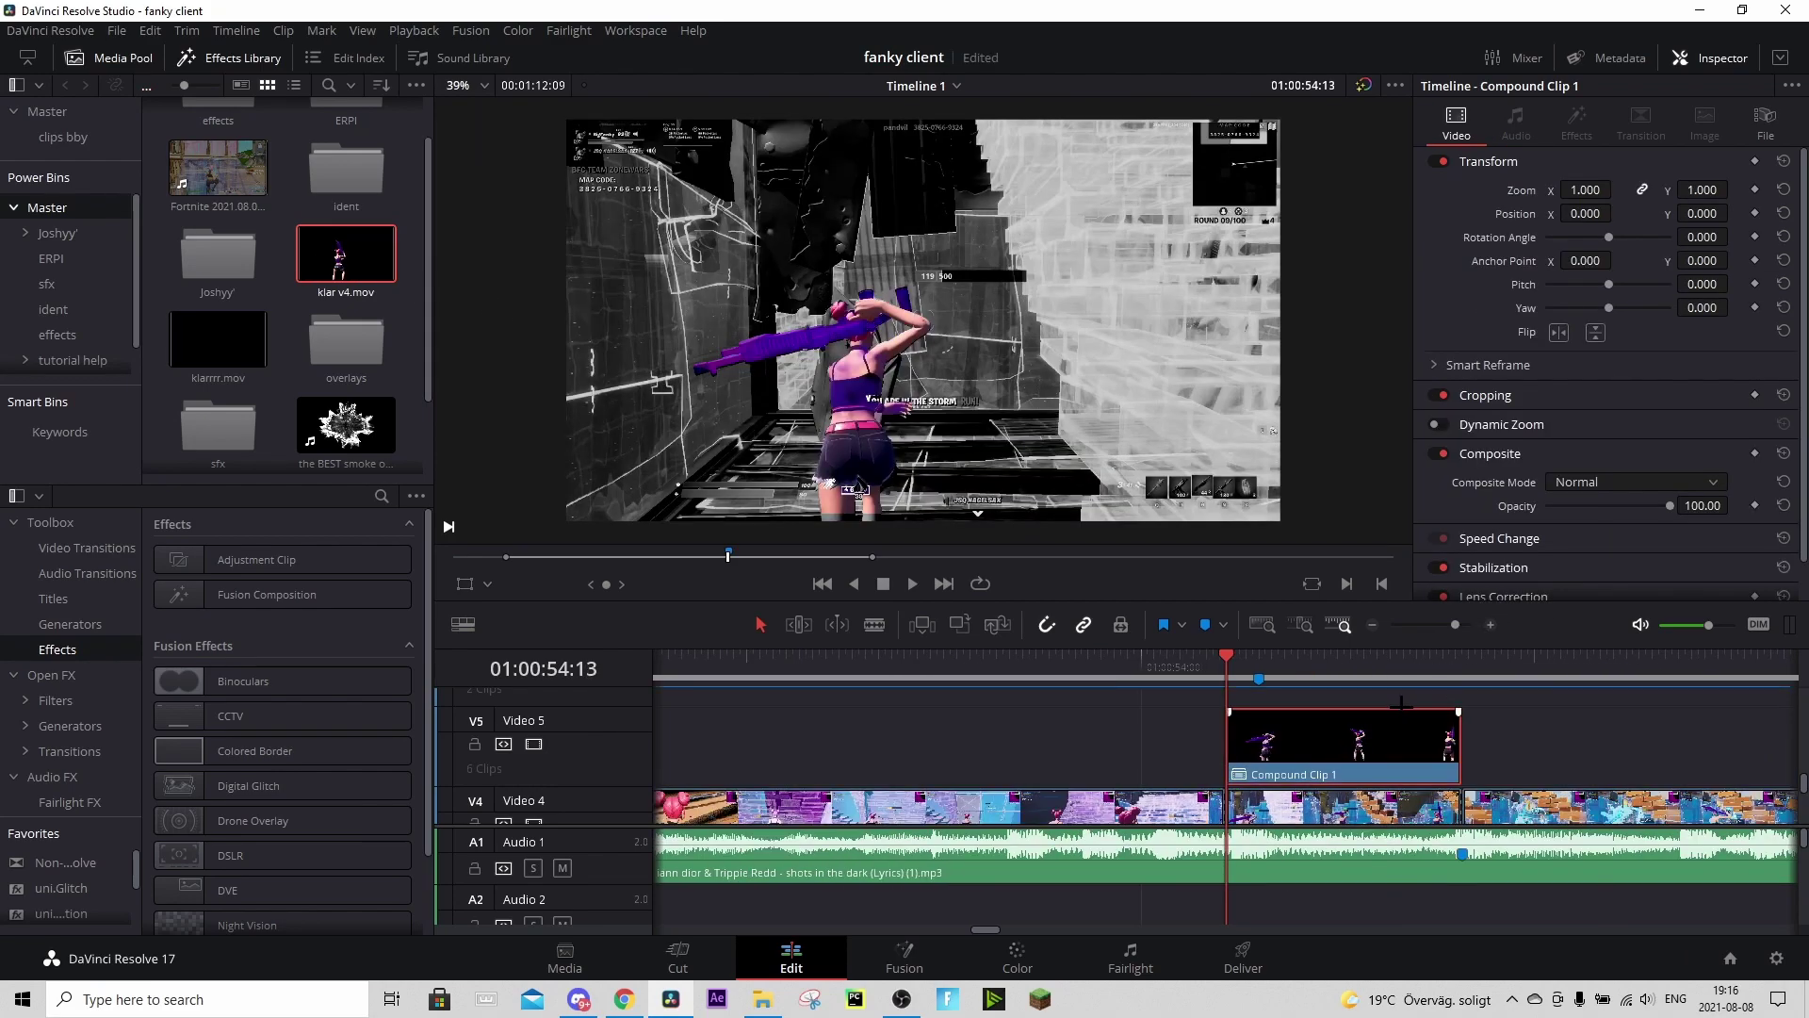
pyautogui.scroll(1, 1225, 765)
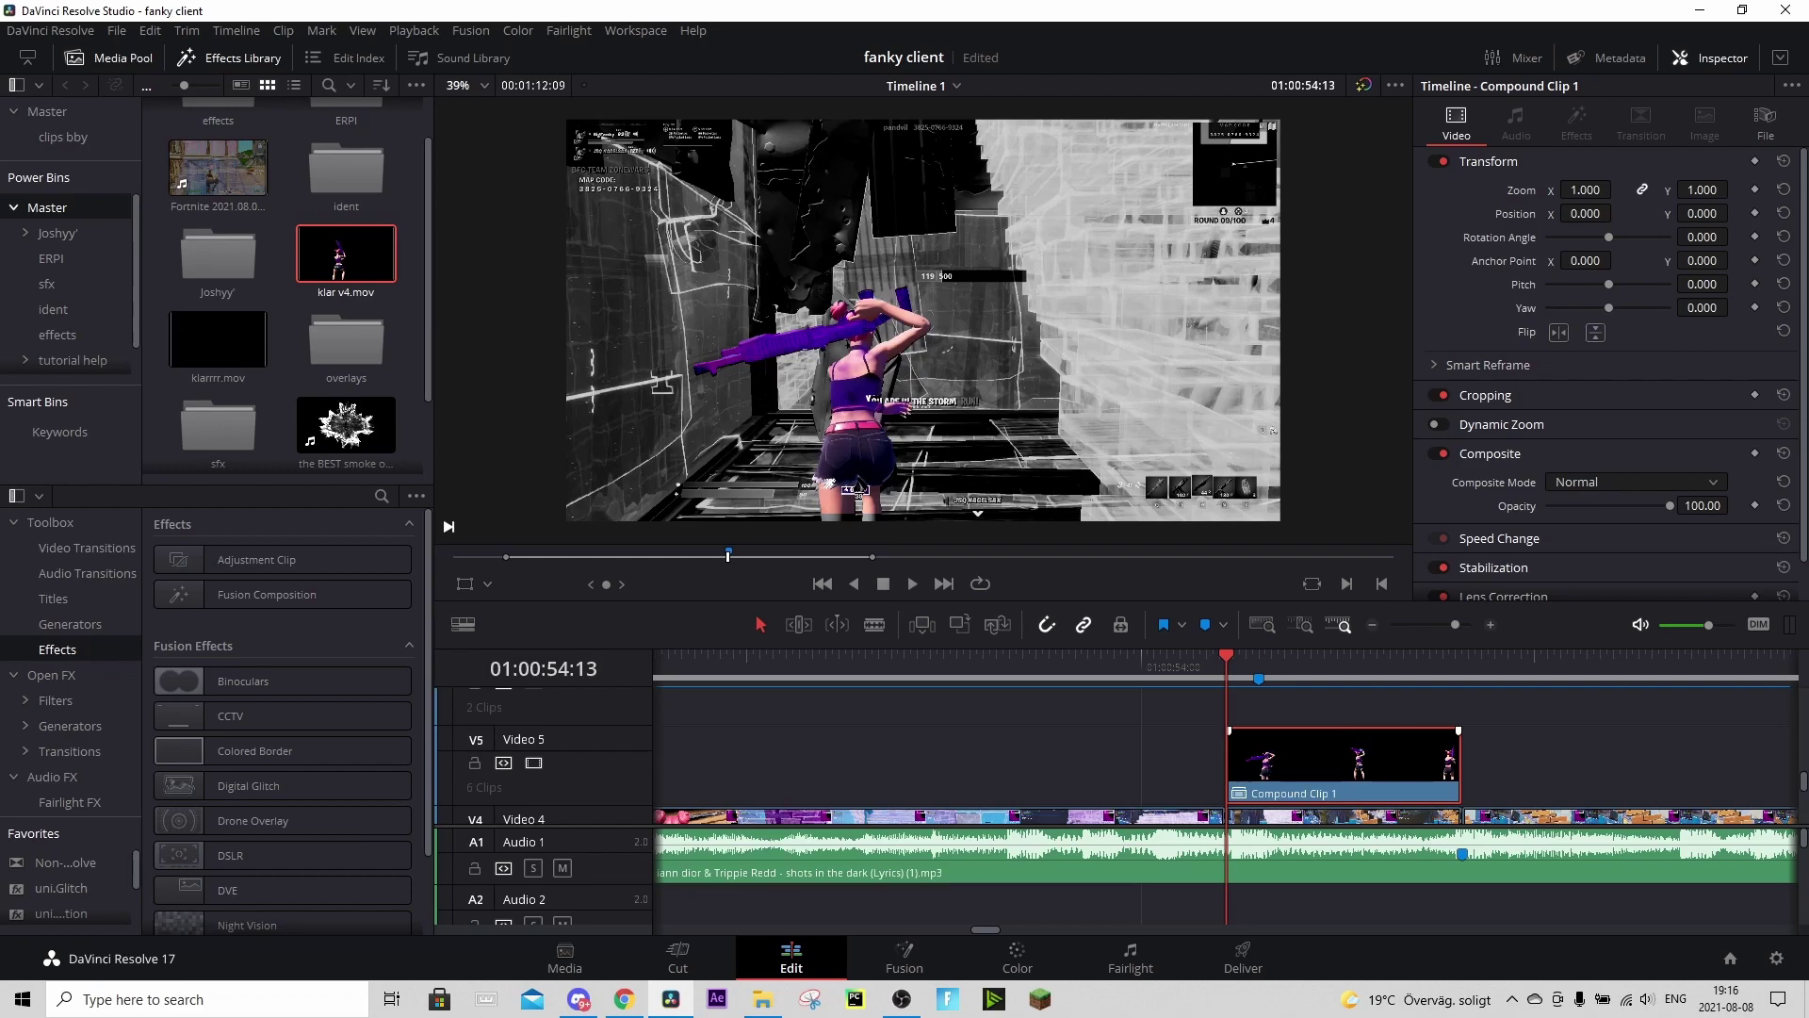
pyautogui.moveTo(1345, 799); pyautogui.dragTo(1344, 721)
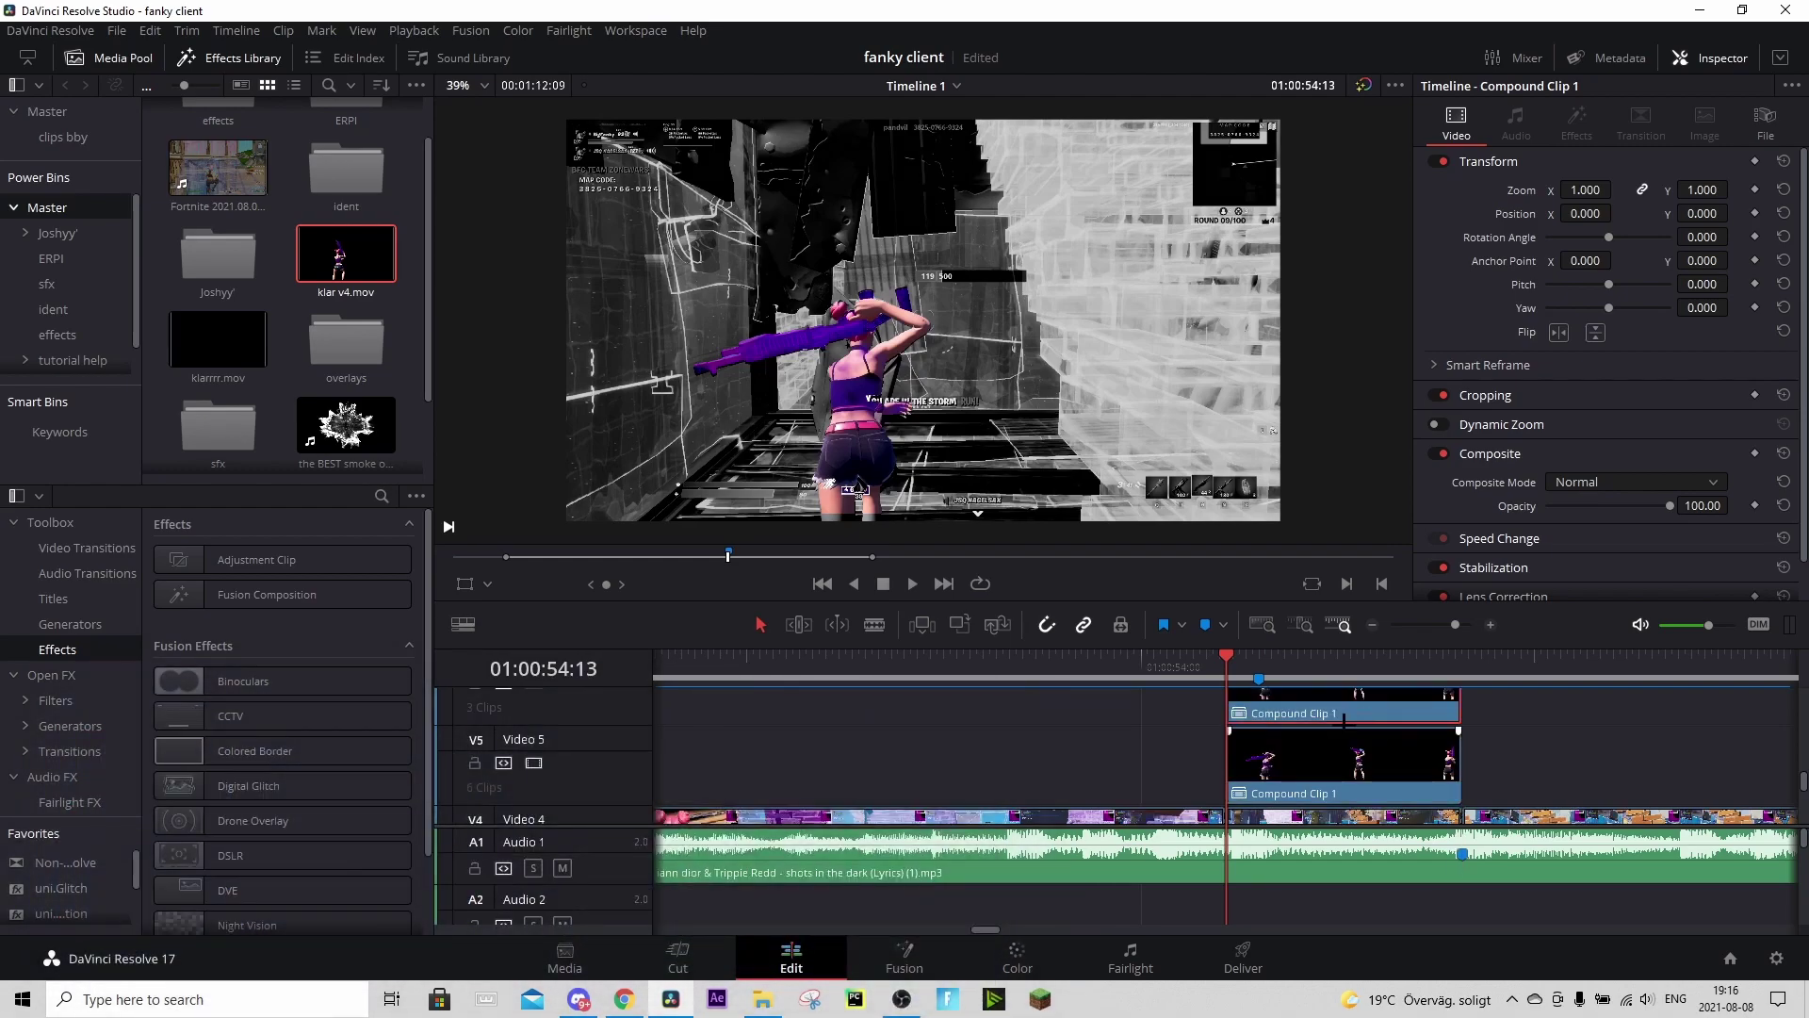
pyautogui.scroll(1, 1345, 721)
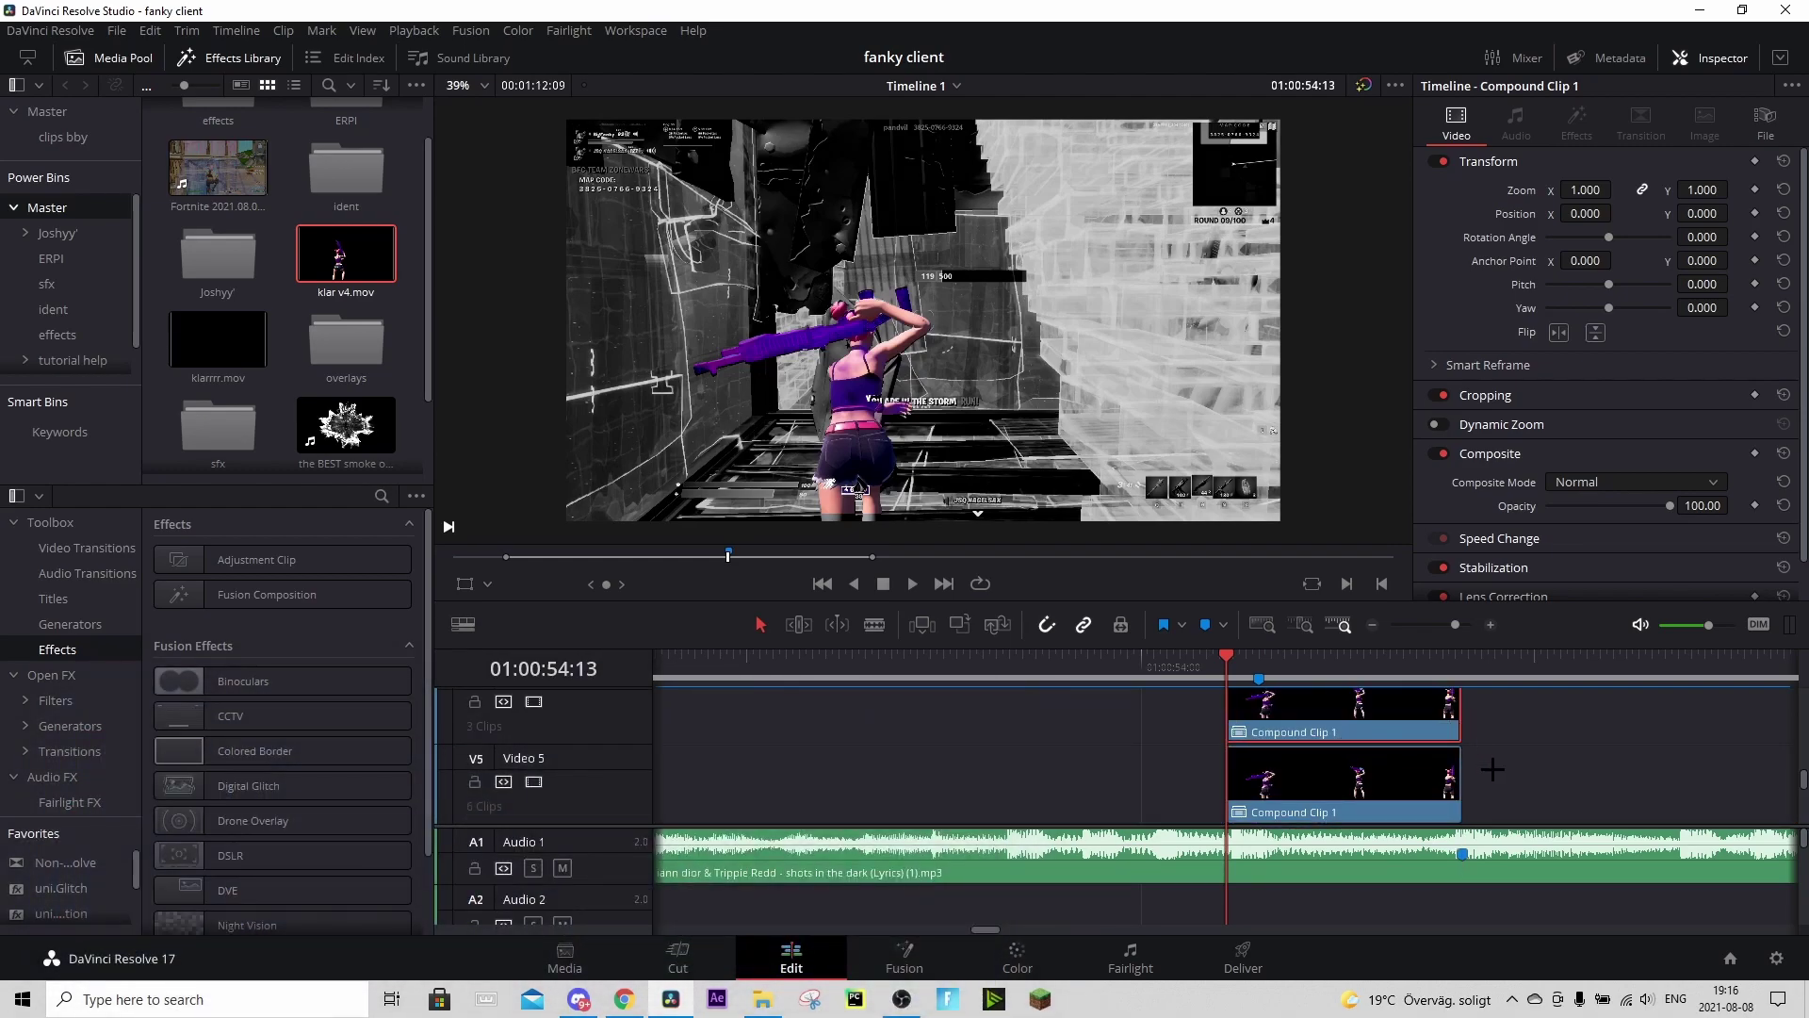
pyautogui.moveTo(1507, 773); pyautogui.dragTo(1415, 729)
pyautogui.click(1500, 739)
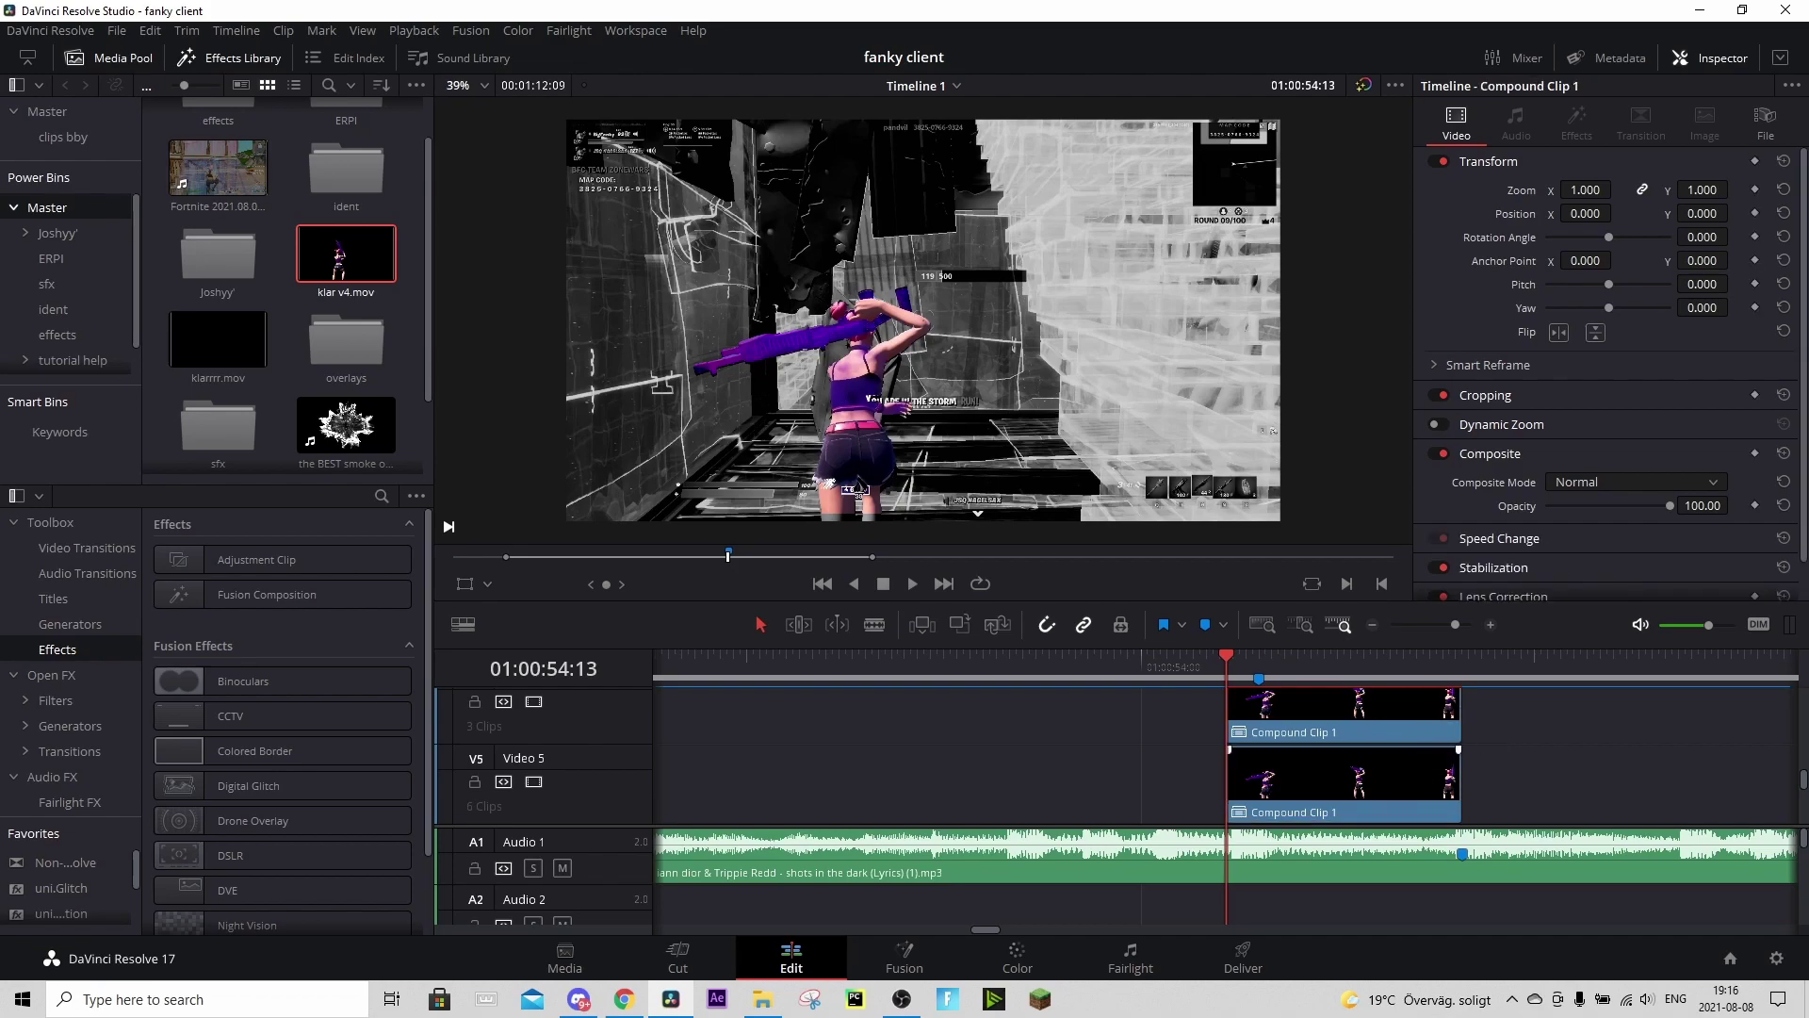
# - Park the playhead at 01:00:54:26
pyautogui.scroll(-2, 1333, 730)
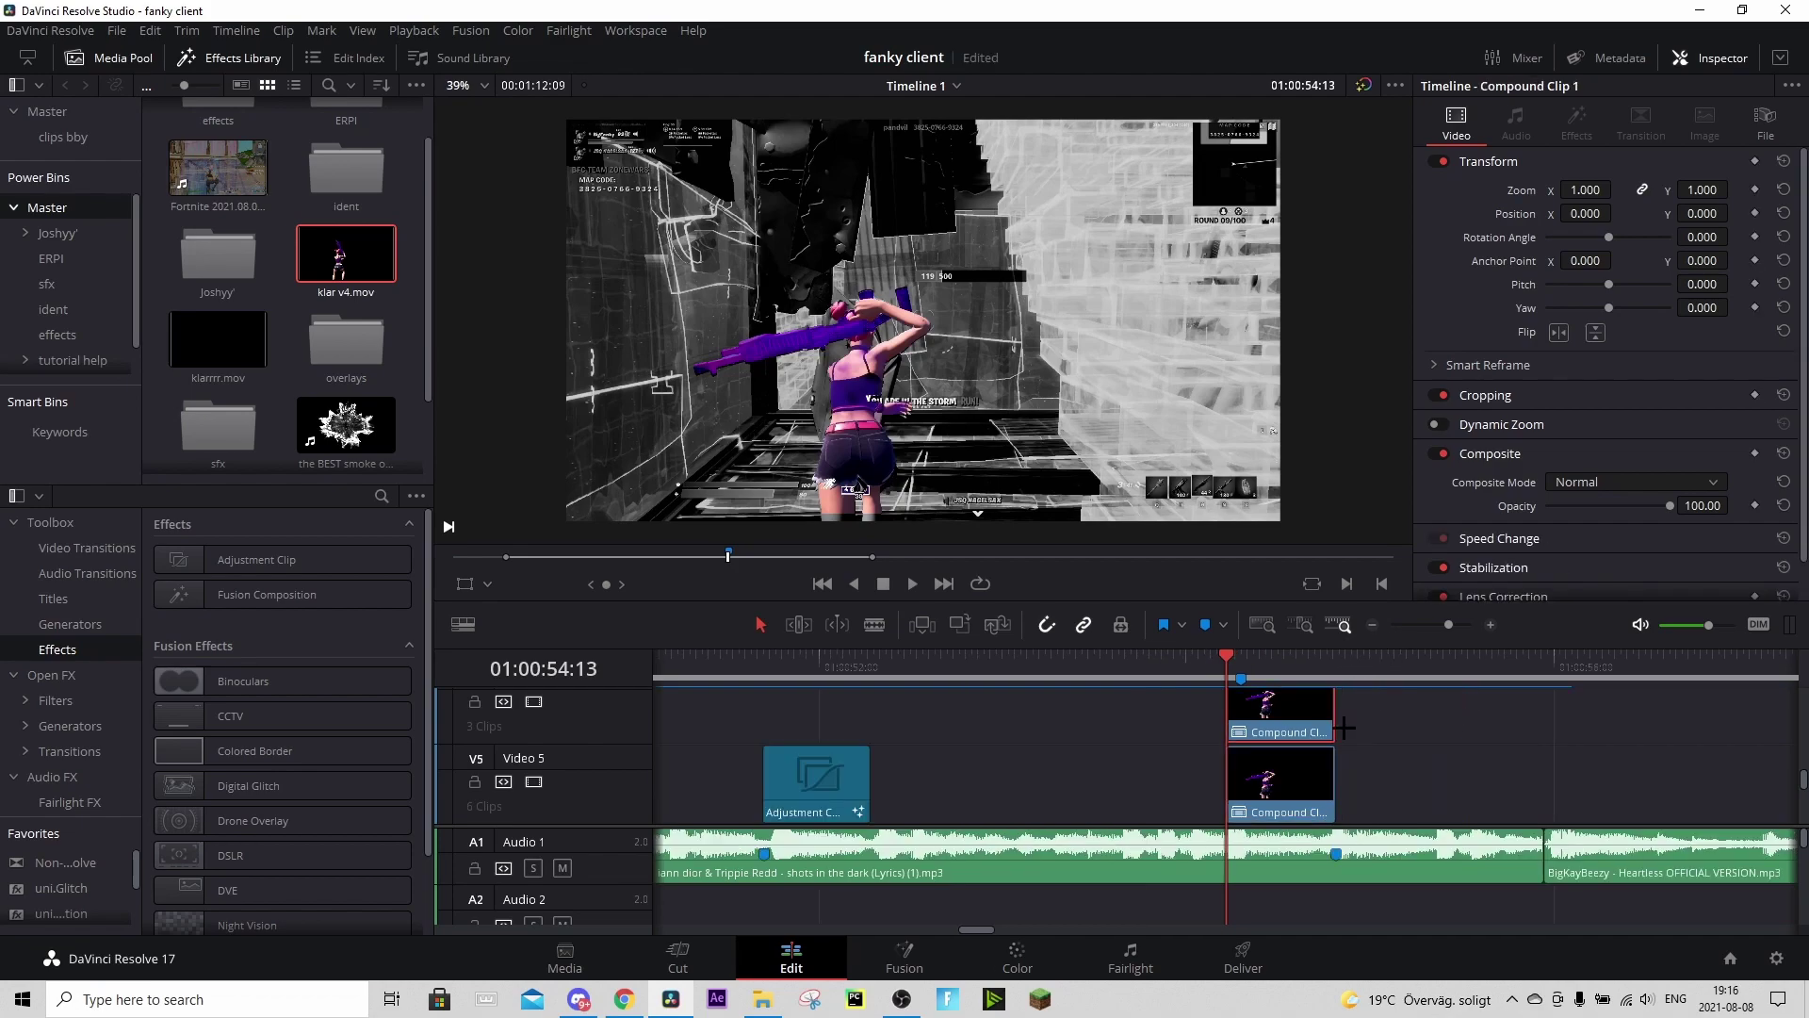
pyautogui.click(1271, 671)
pyautogui.scroll(1, 1265, 714)
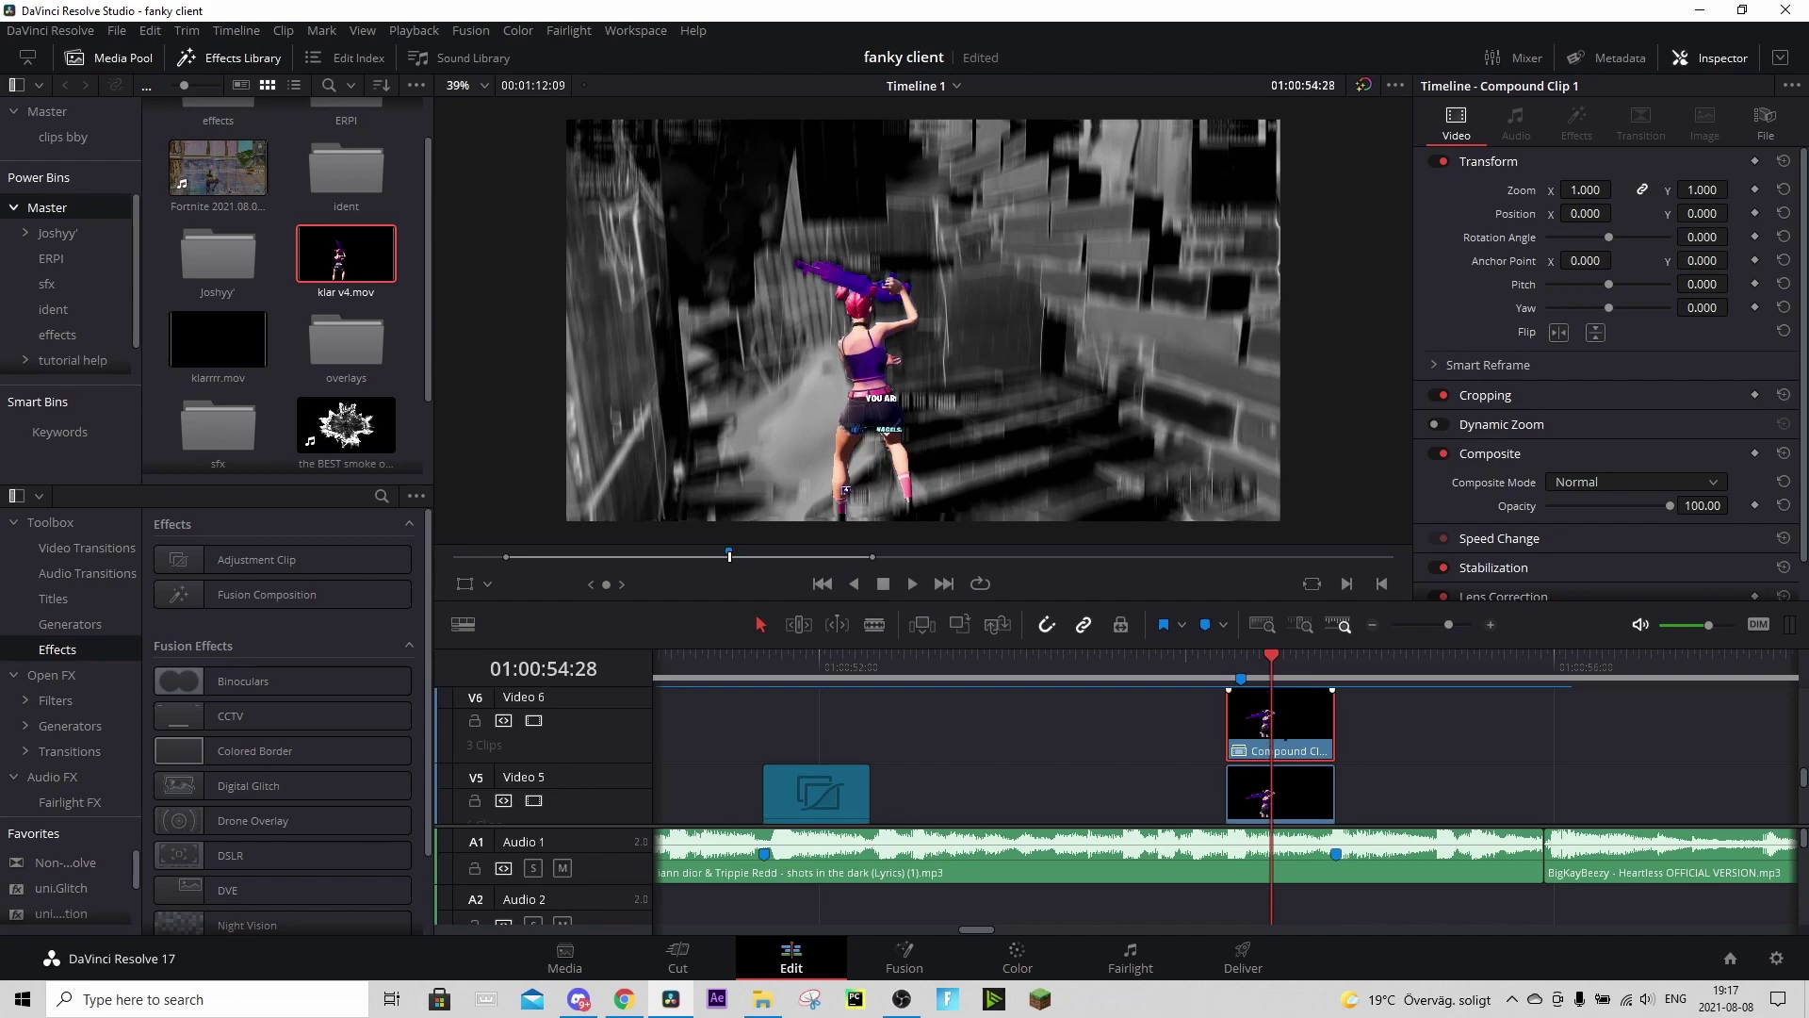
pyautogui.scroll(-3, 1264, 721)
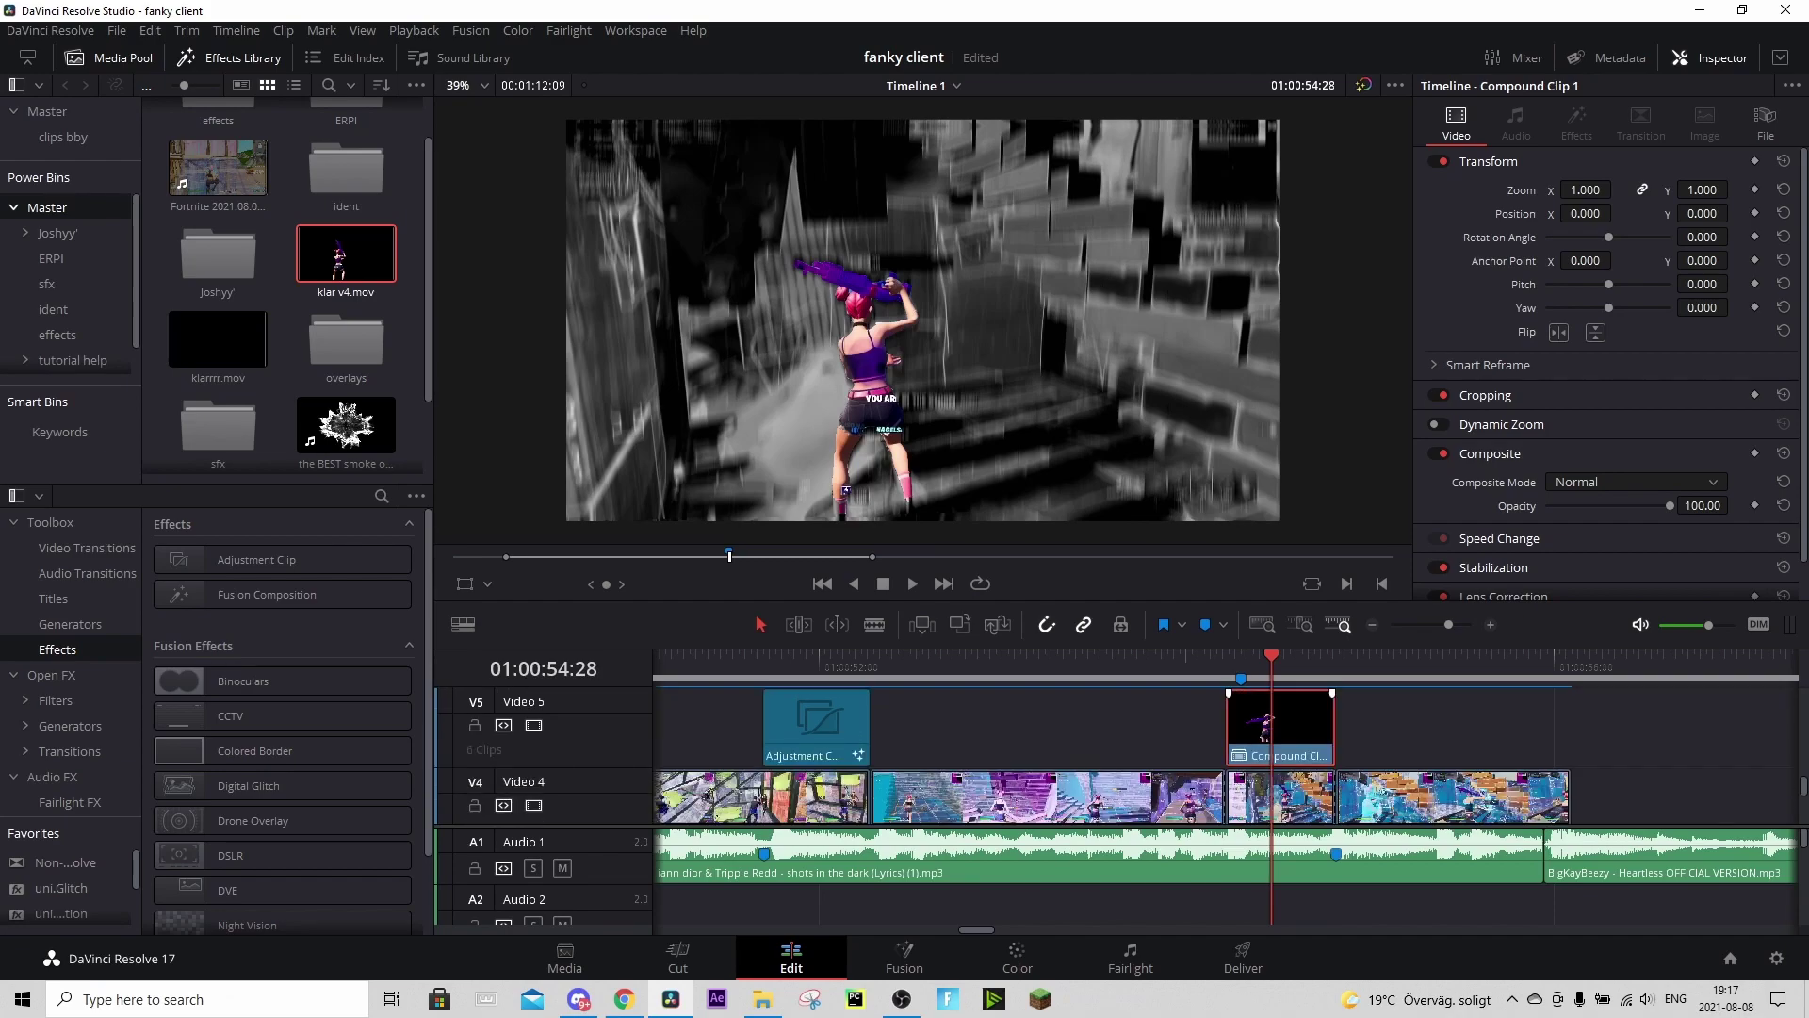
pyautogui.scroll(1, 1265, 698)
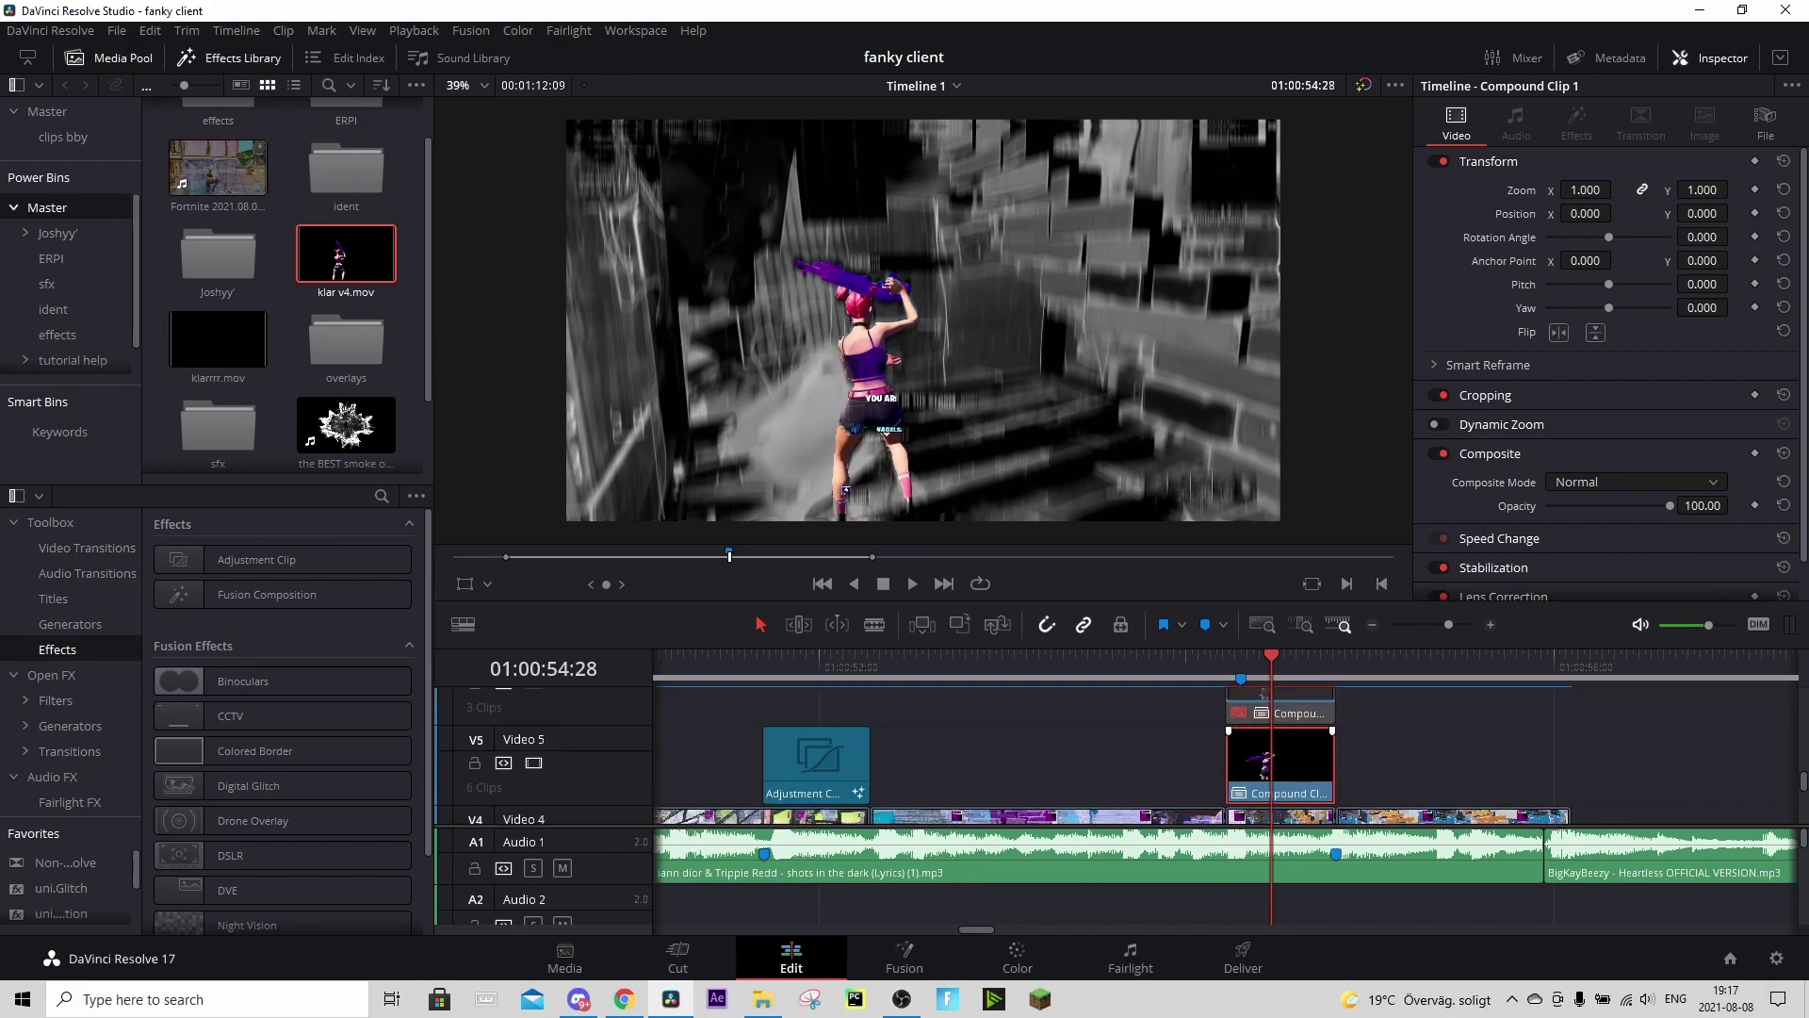
pyautogui.moveTo(1296, 664); pyautogui.dragTo(1266, 667)
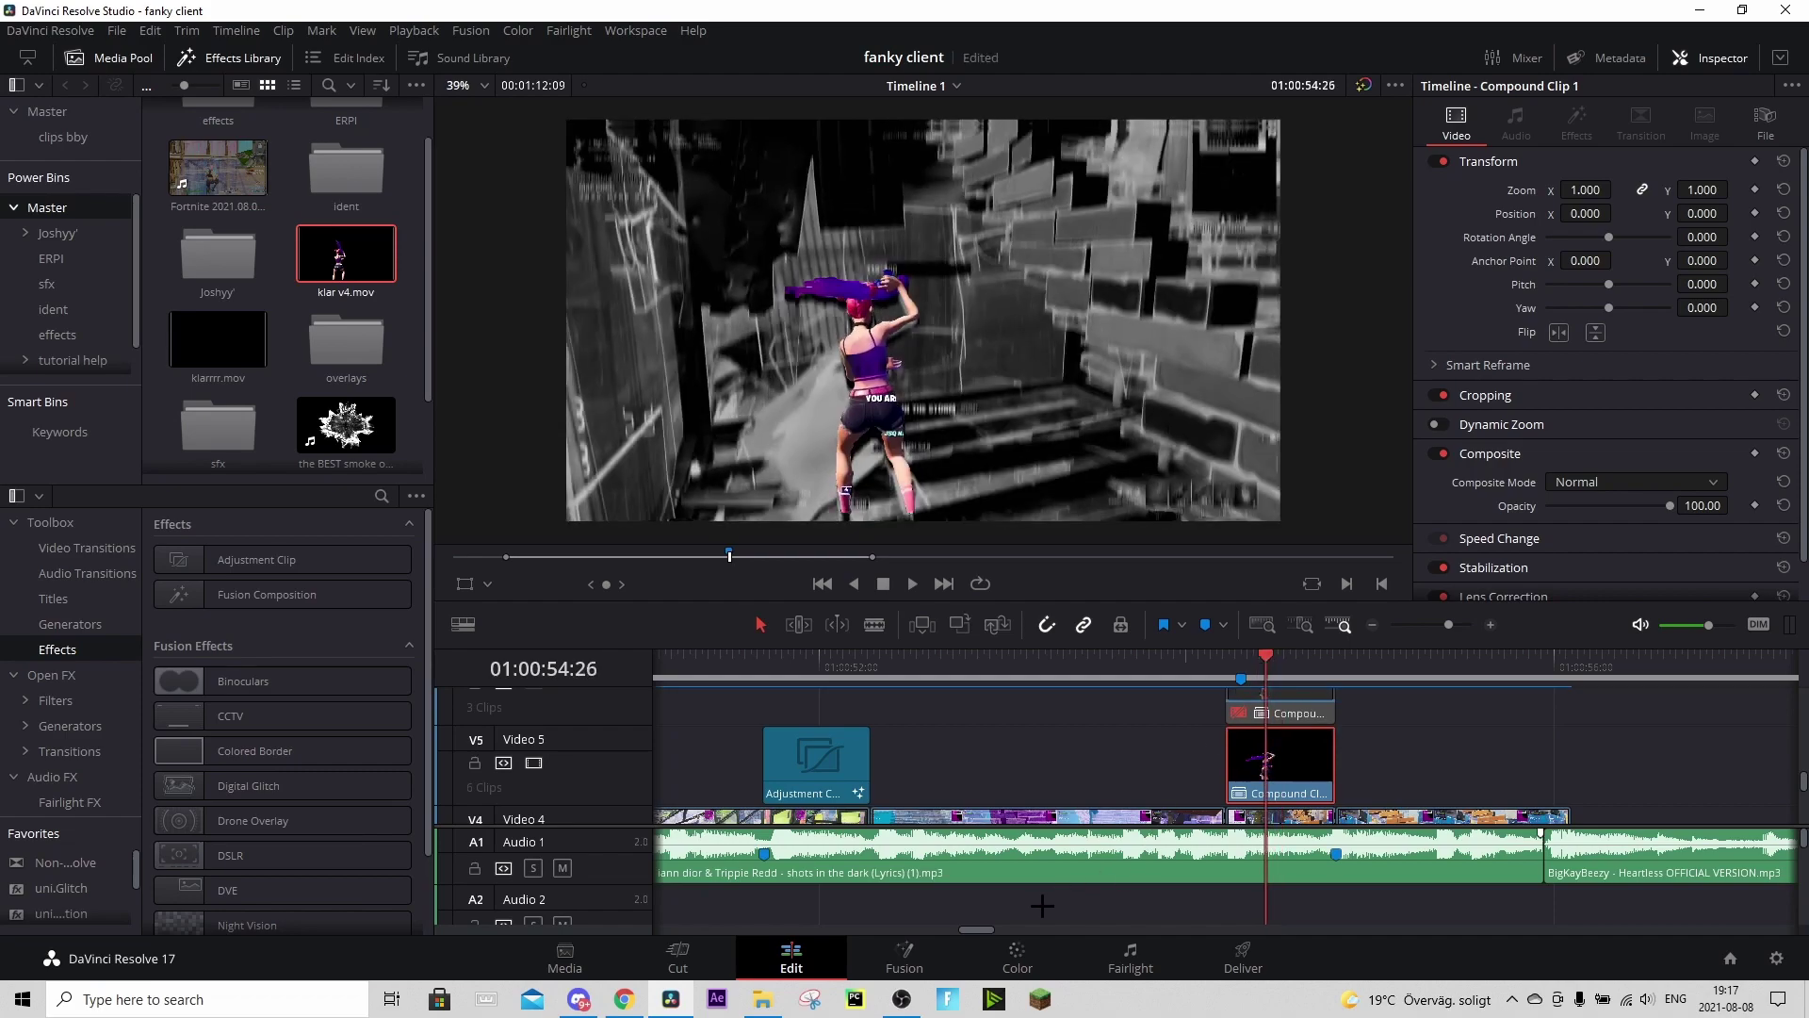
# - In Fusion, paste the glow chain wired MediaIn1→S_CloudsPsyko1 and uniEcto1→MediaOut1
pyautogui.click(925, 953)
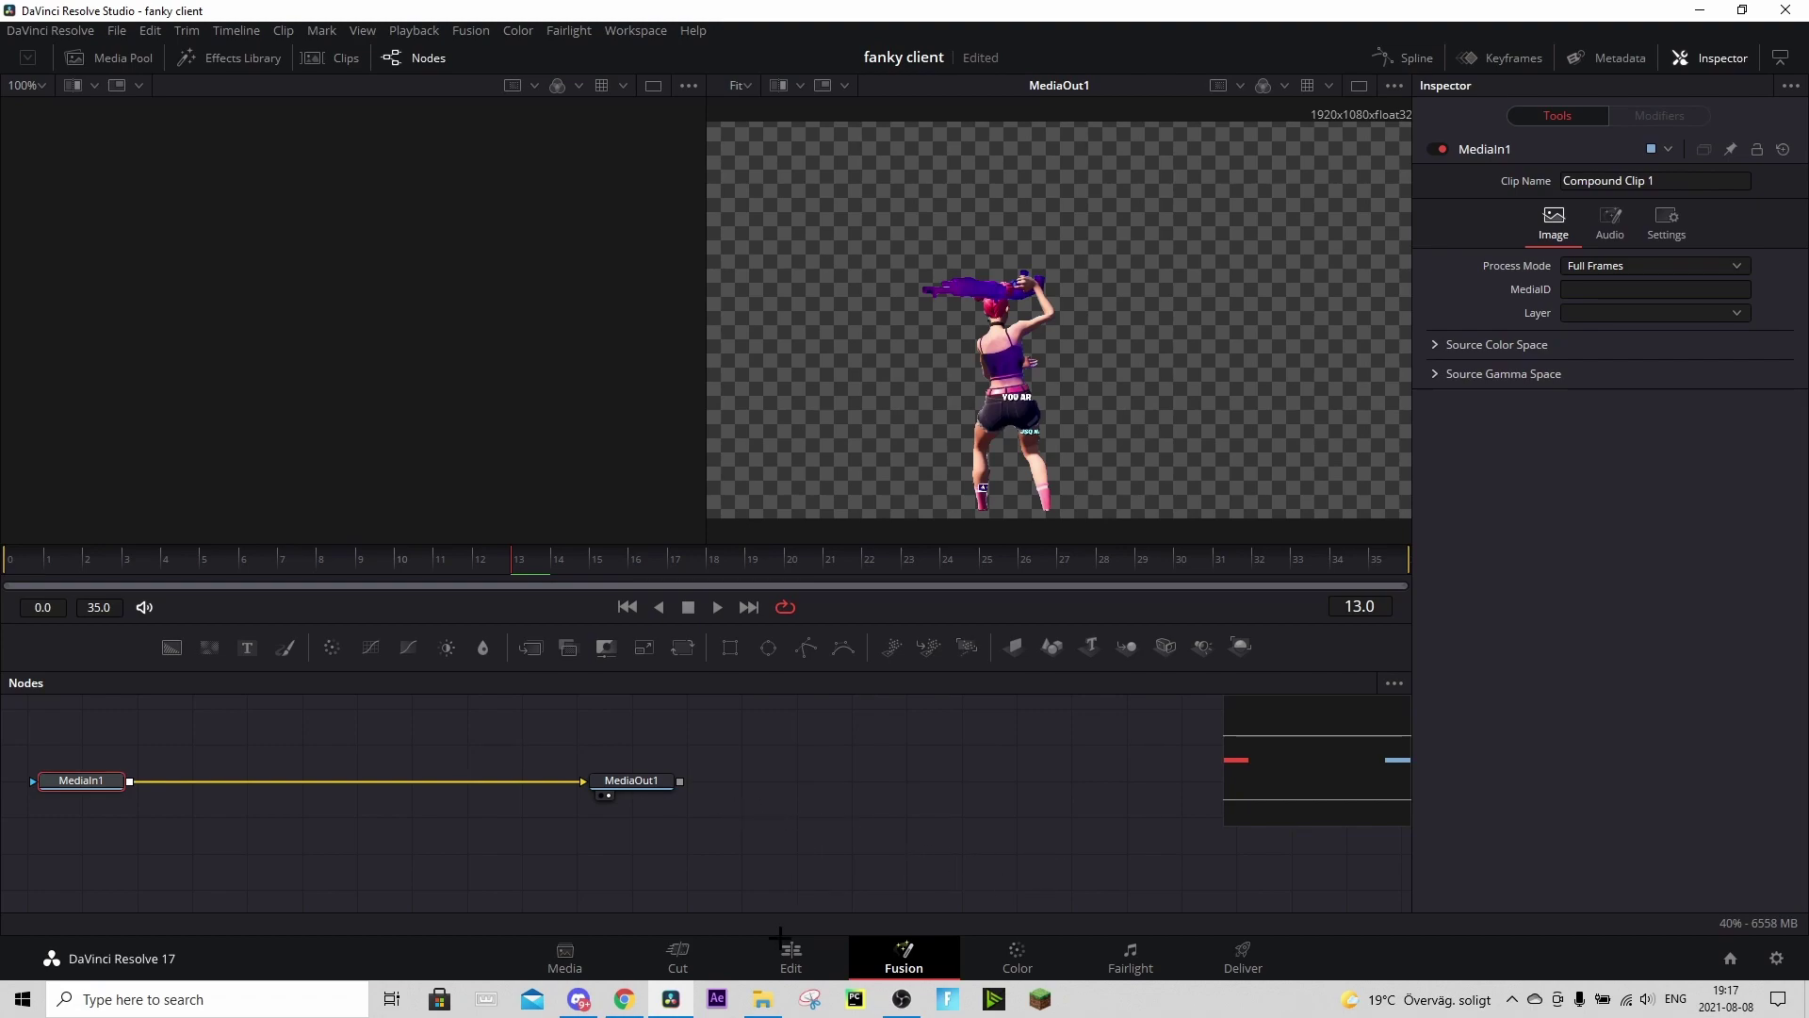
pyautogui.hotkey('ctrl', 'v')
pyautogui.moveTo(257, 780); pyautogui.dragTo(257, 820)
pyautogui.moveTo(634, 780); pyautogui.dragTo(194, 819)
pyautogui.moveTo(736, 819); pyautogui.dragTo(803, 842)
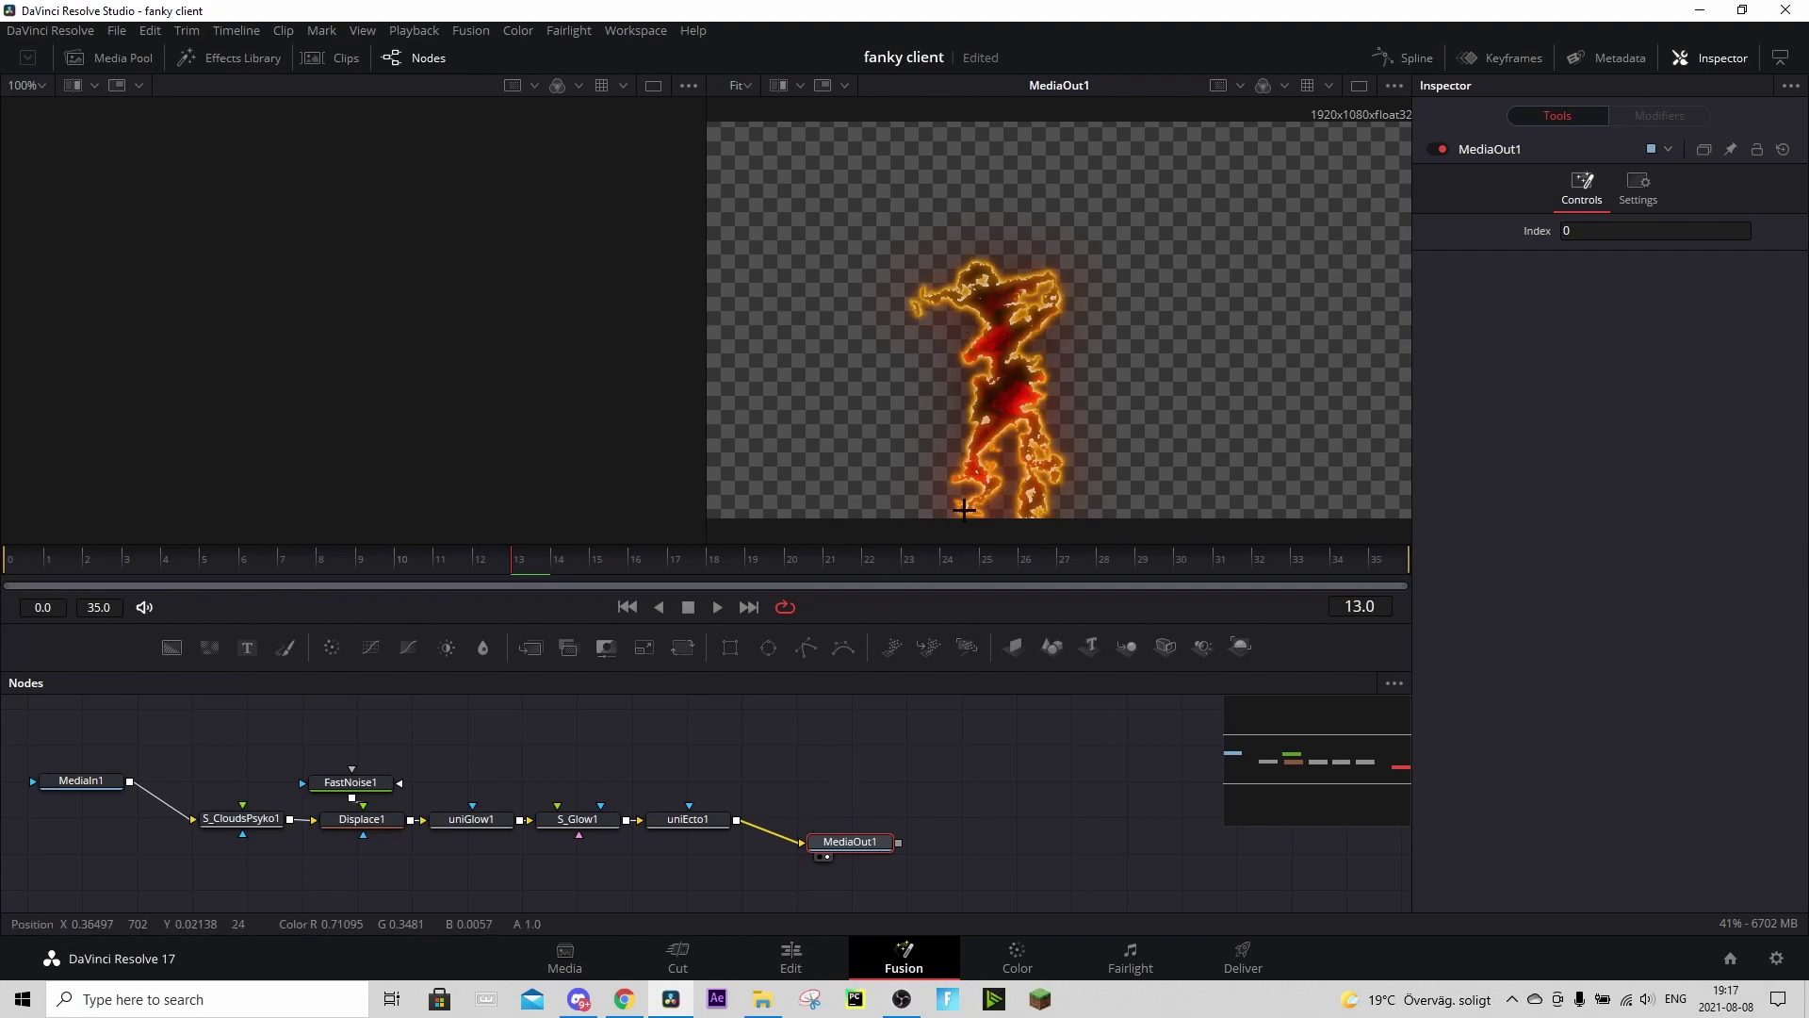
# - Back on the Edit page, select the top compound clip
pyautogui.click(792, 958)
pyautogui.scroll(4, 1346, 699)
pyautogui.click(1274, 737)
pyautogui.scroll(-1, 1274, 736)
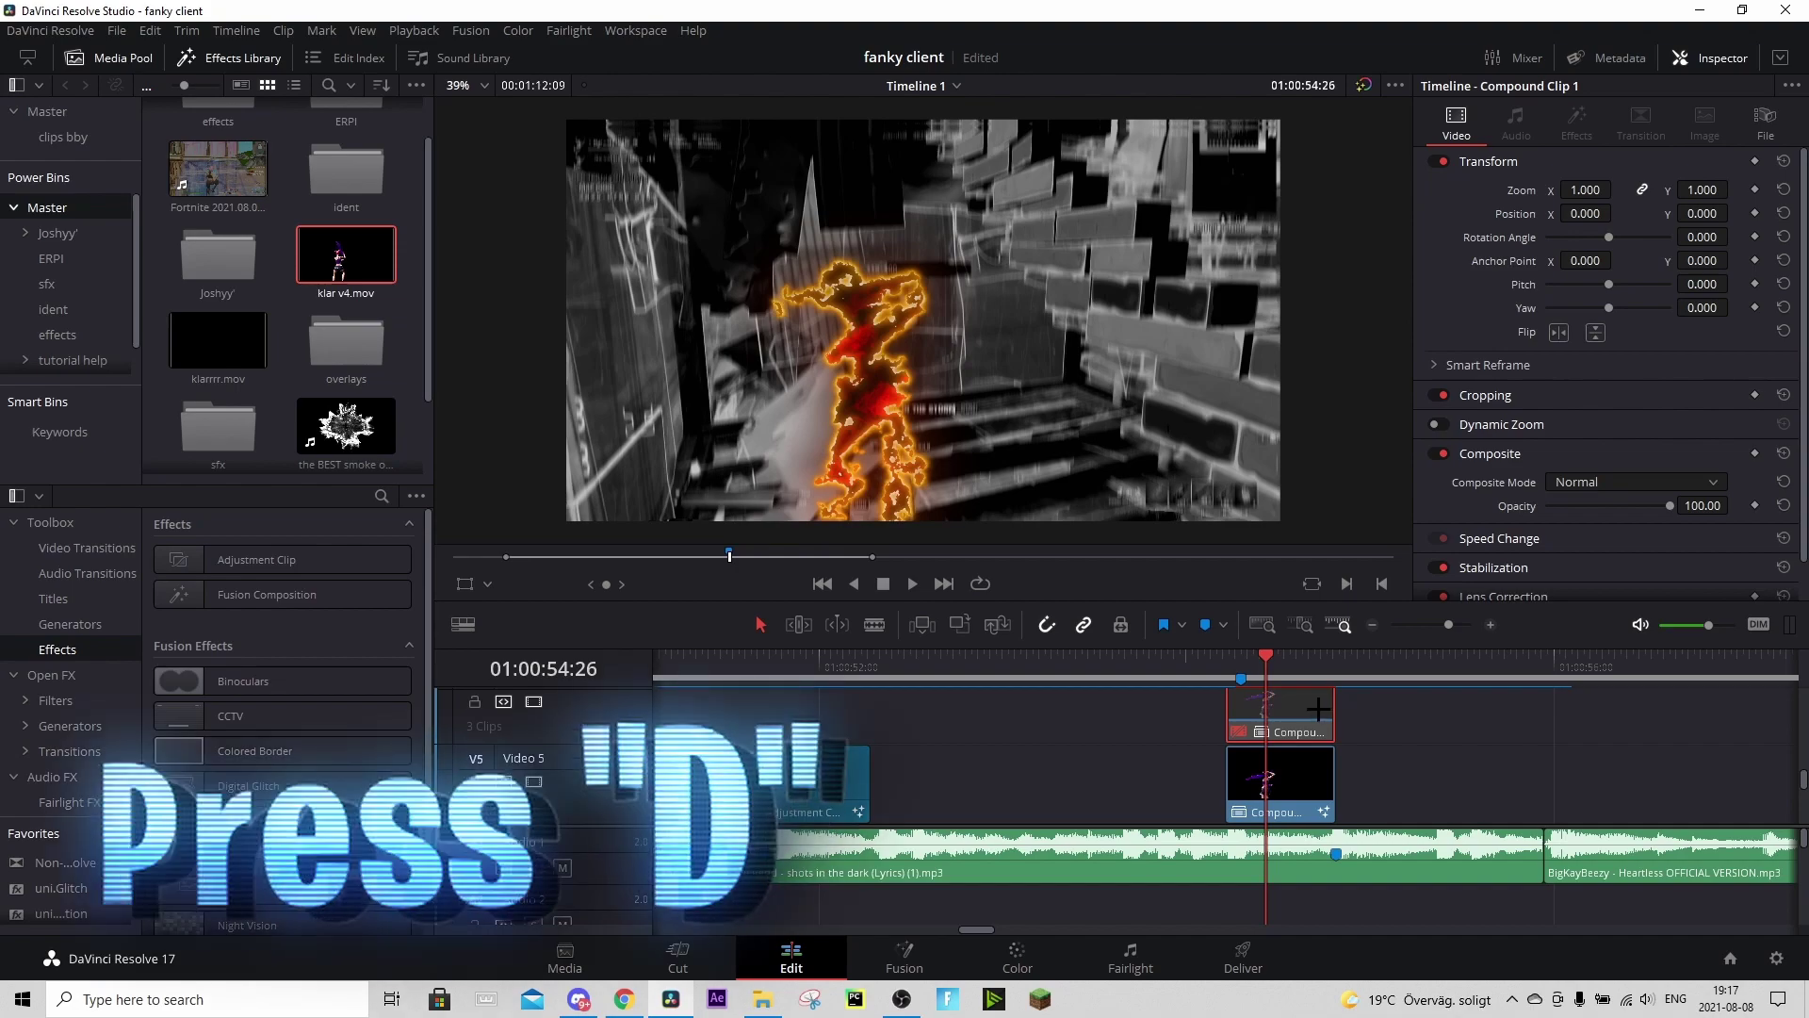
# - Disable the gameplay clips so only the character shows on black, and save the project
pyautogui.press('d')
pyautogui.moveTo(1449, 626); pyautogui.dragTo(1443, 630)
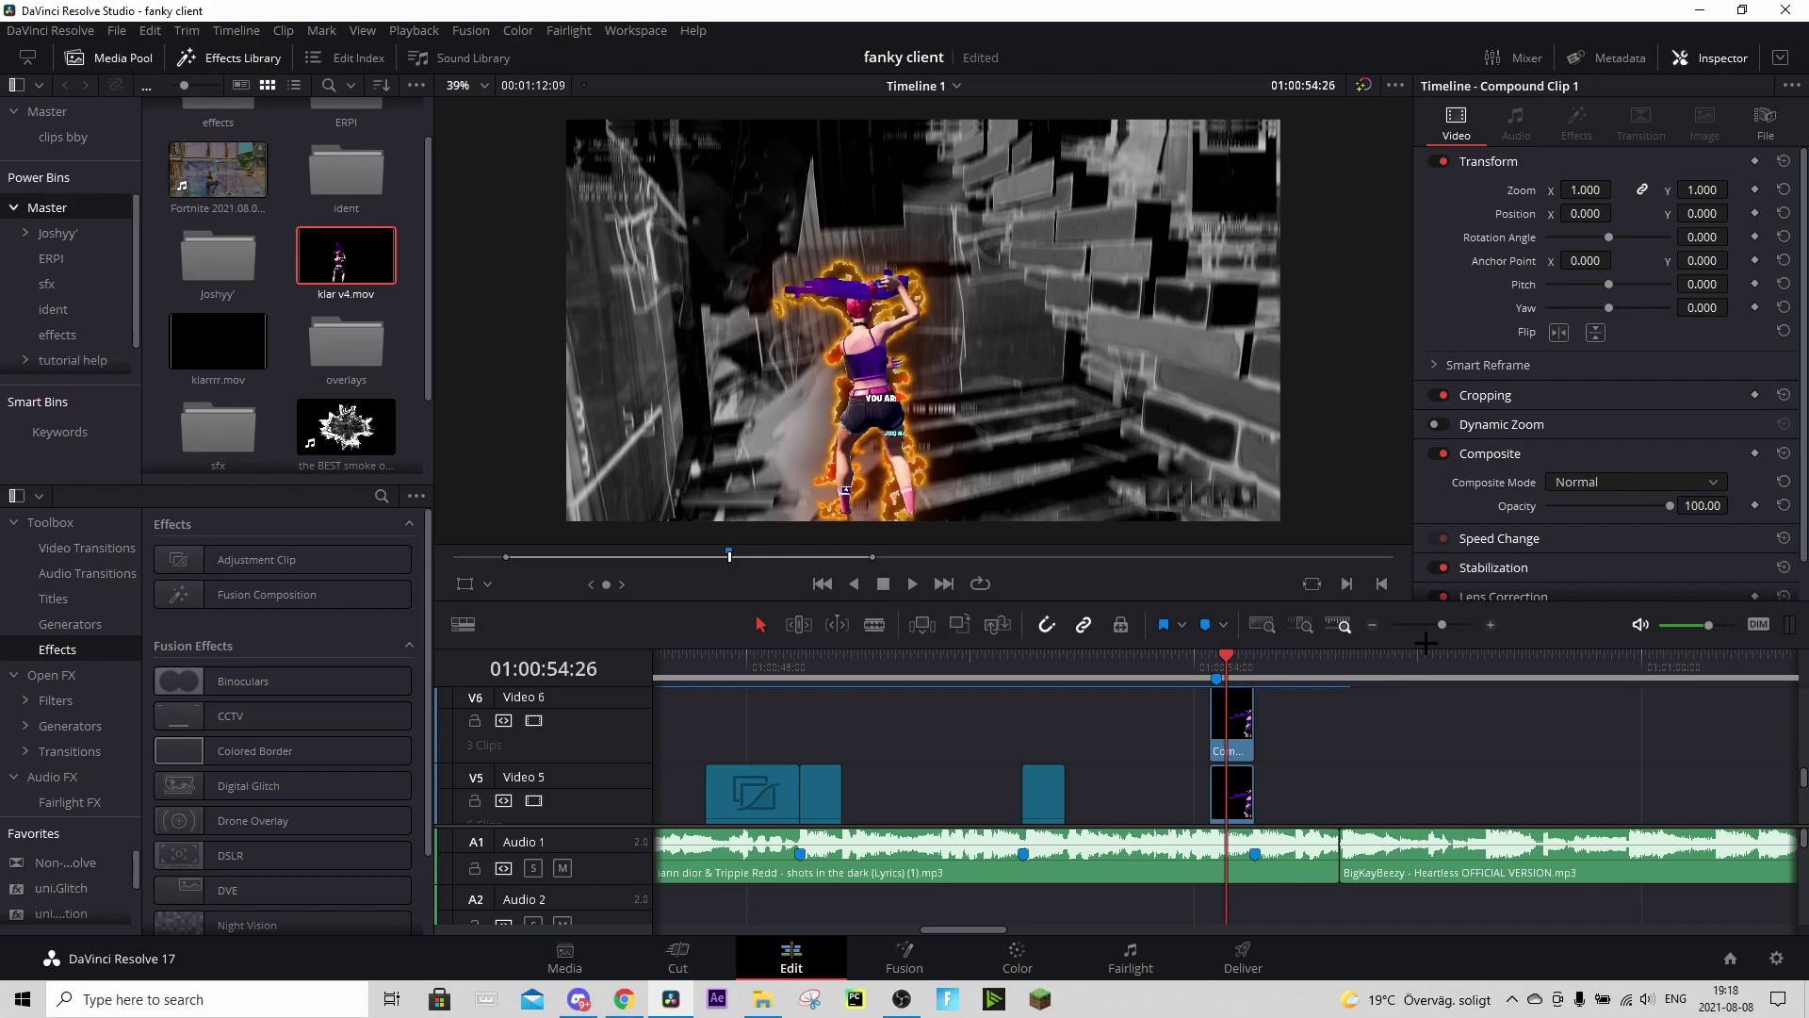
pyautogui.scroll(-2, 1306, 772)
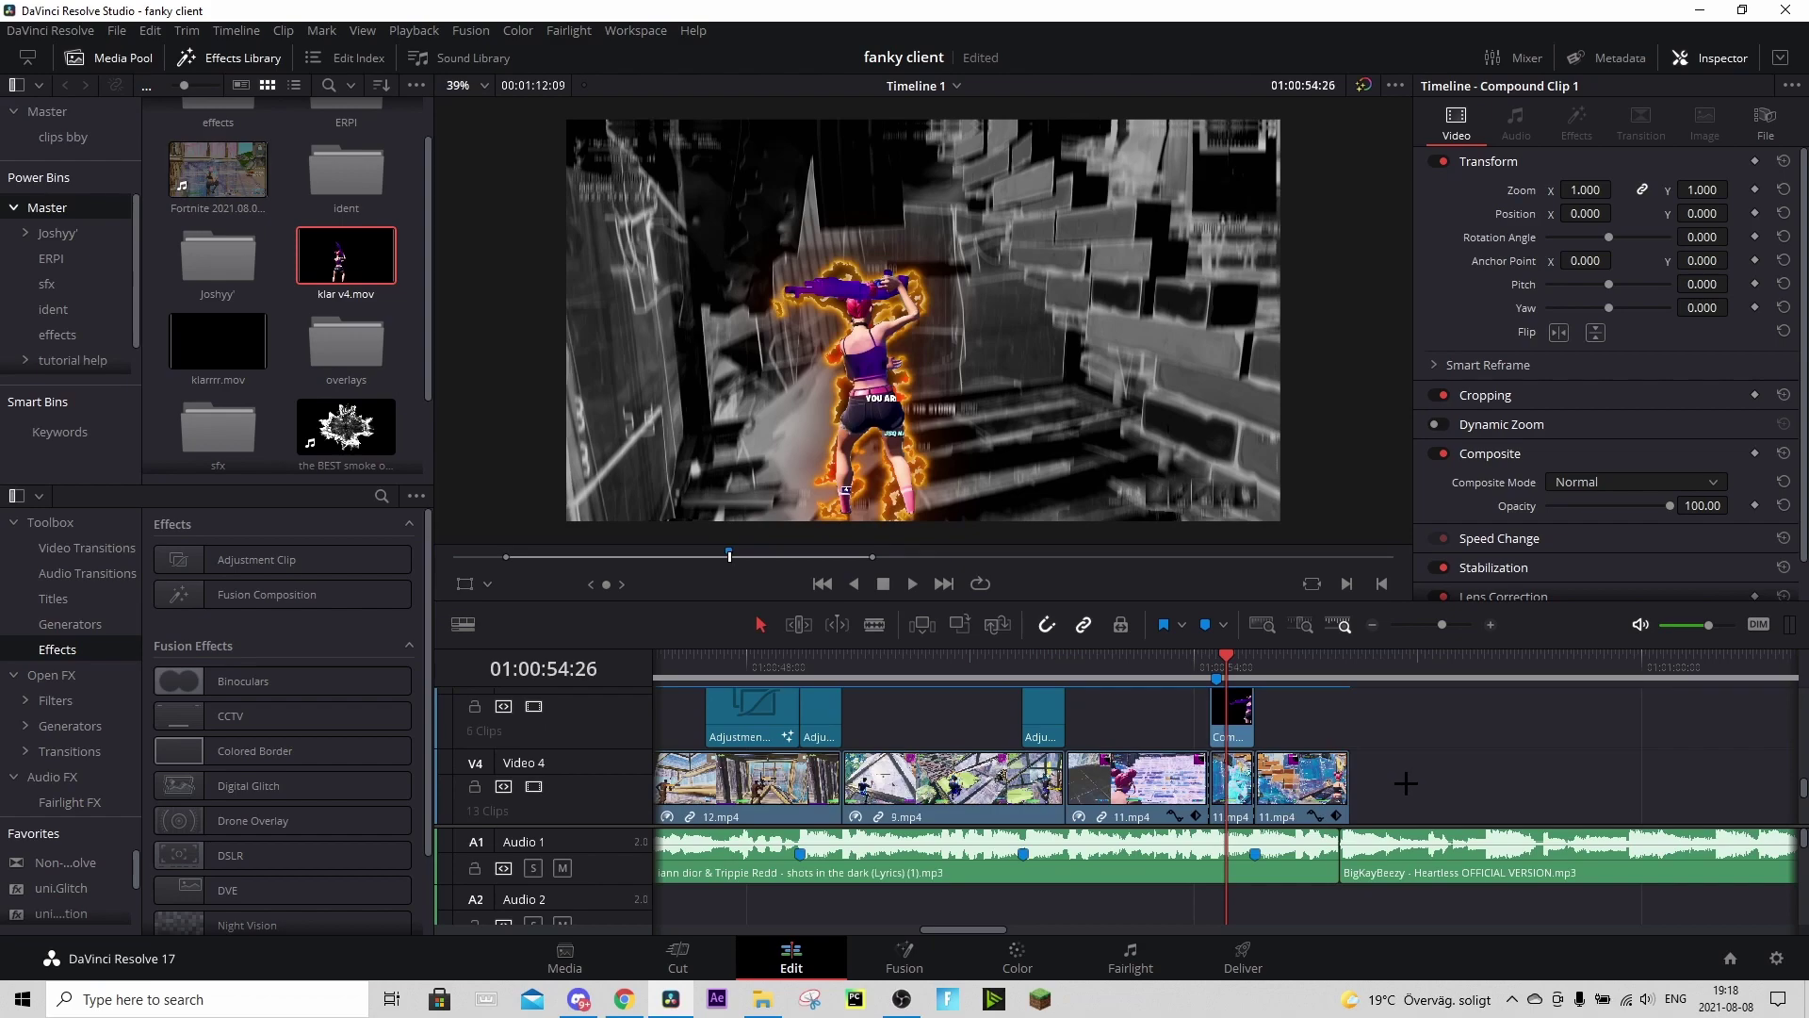
pyautogui.scroll(1, 1404, 787)
pyautogui.moveTo(1449, 793); pyautogui.dragTo(1136, 723)
pyautogui.scroll(3, 1329, 741)
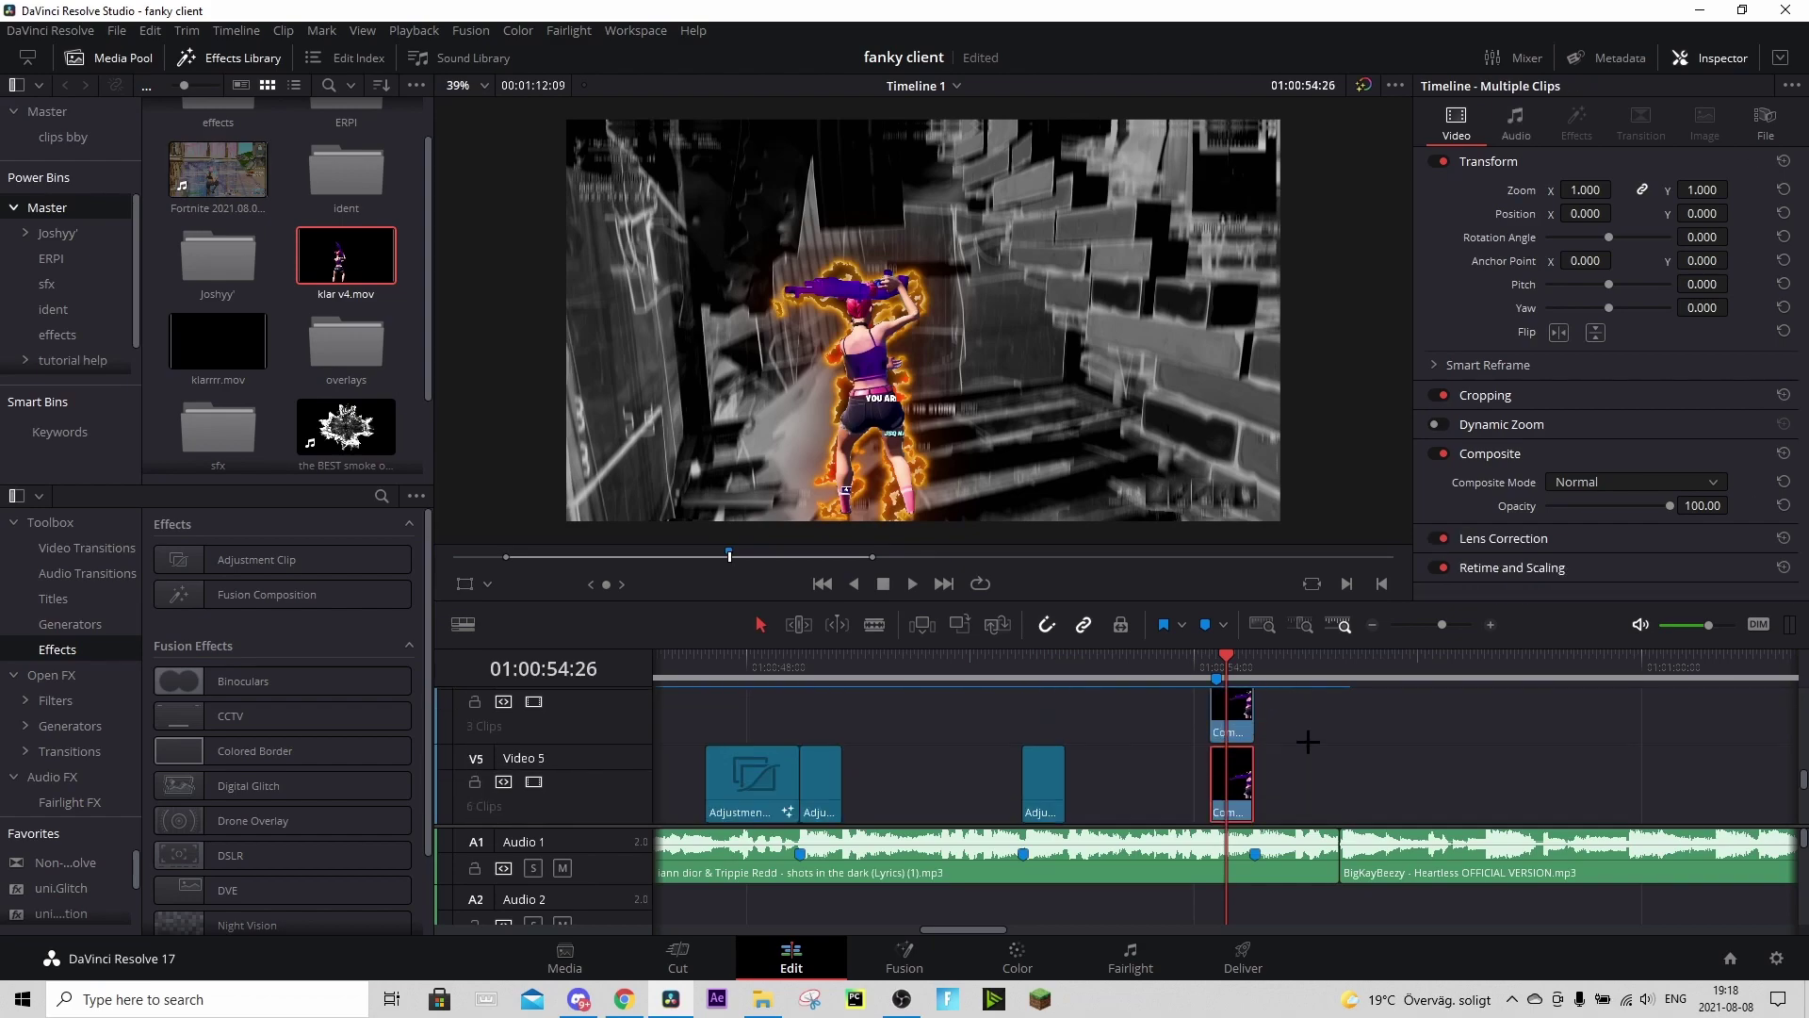
pyautogui.press('d')
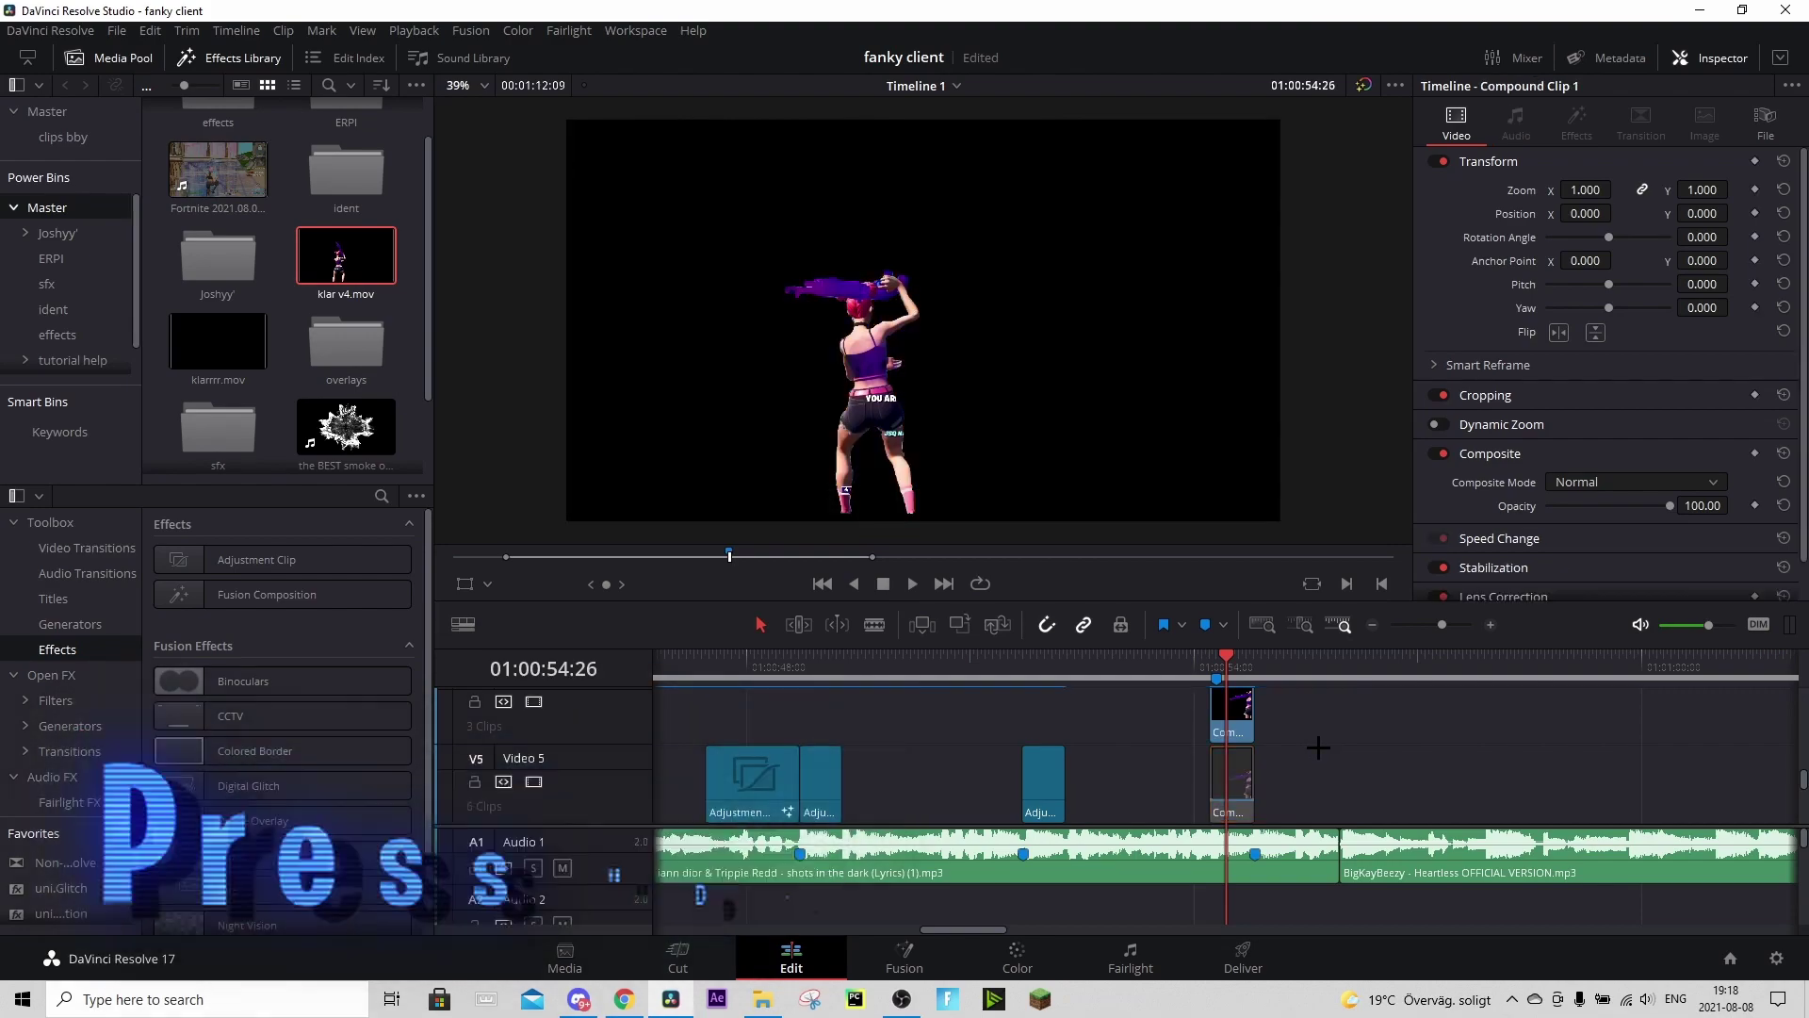
pyautogui.hotkey('ctrl', 's')
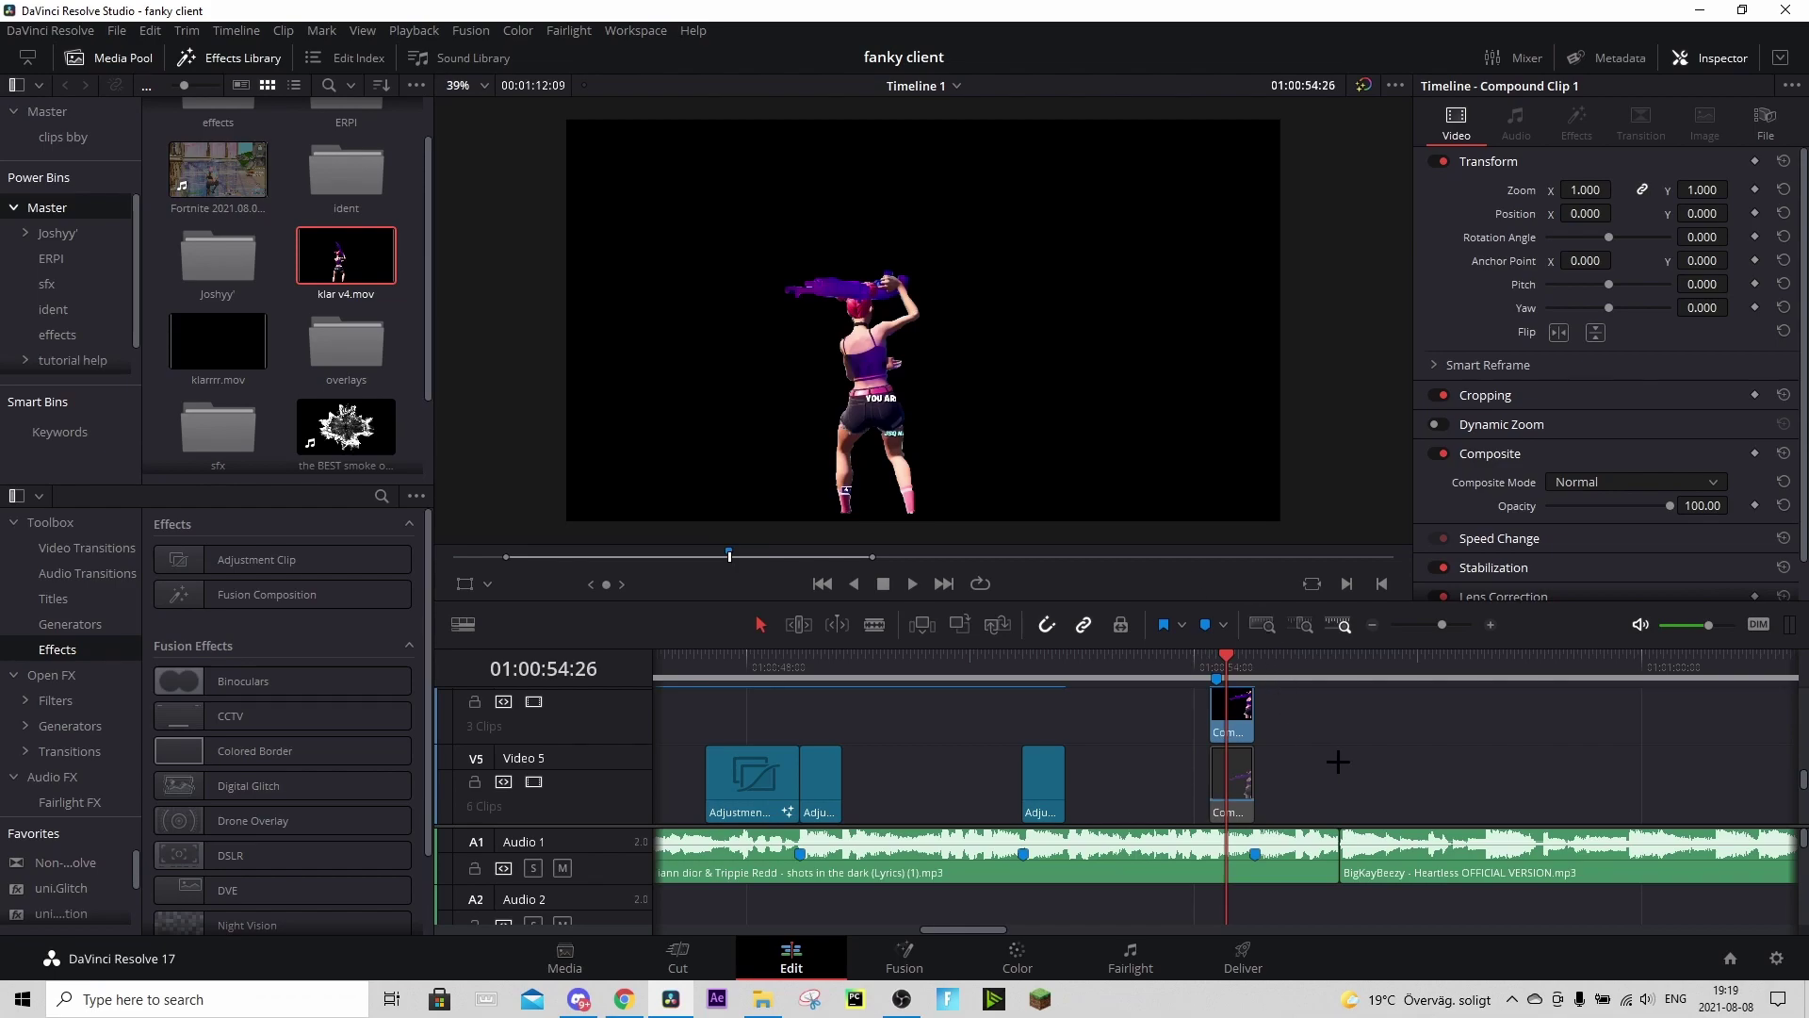
# - Mark an in point at 01:00:54:13 with the range running to Marker 13
pyautogui.scroll(1, 1333, 759)
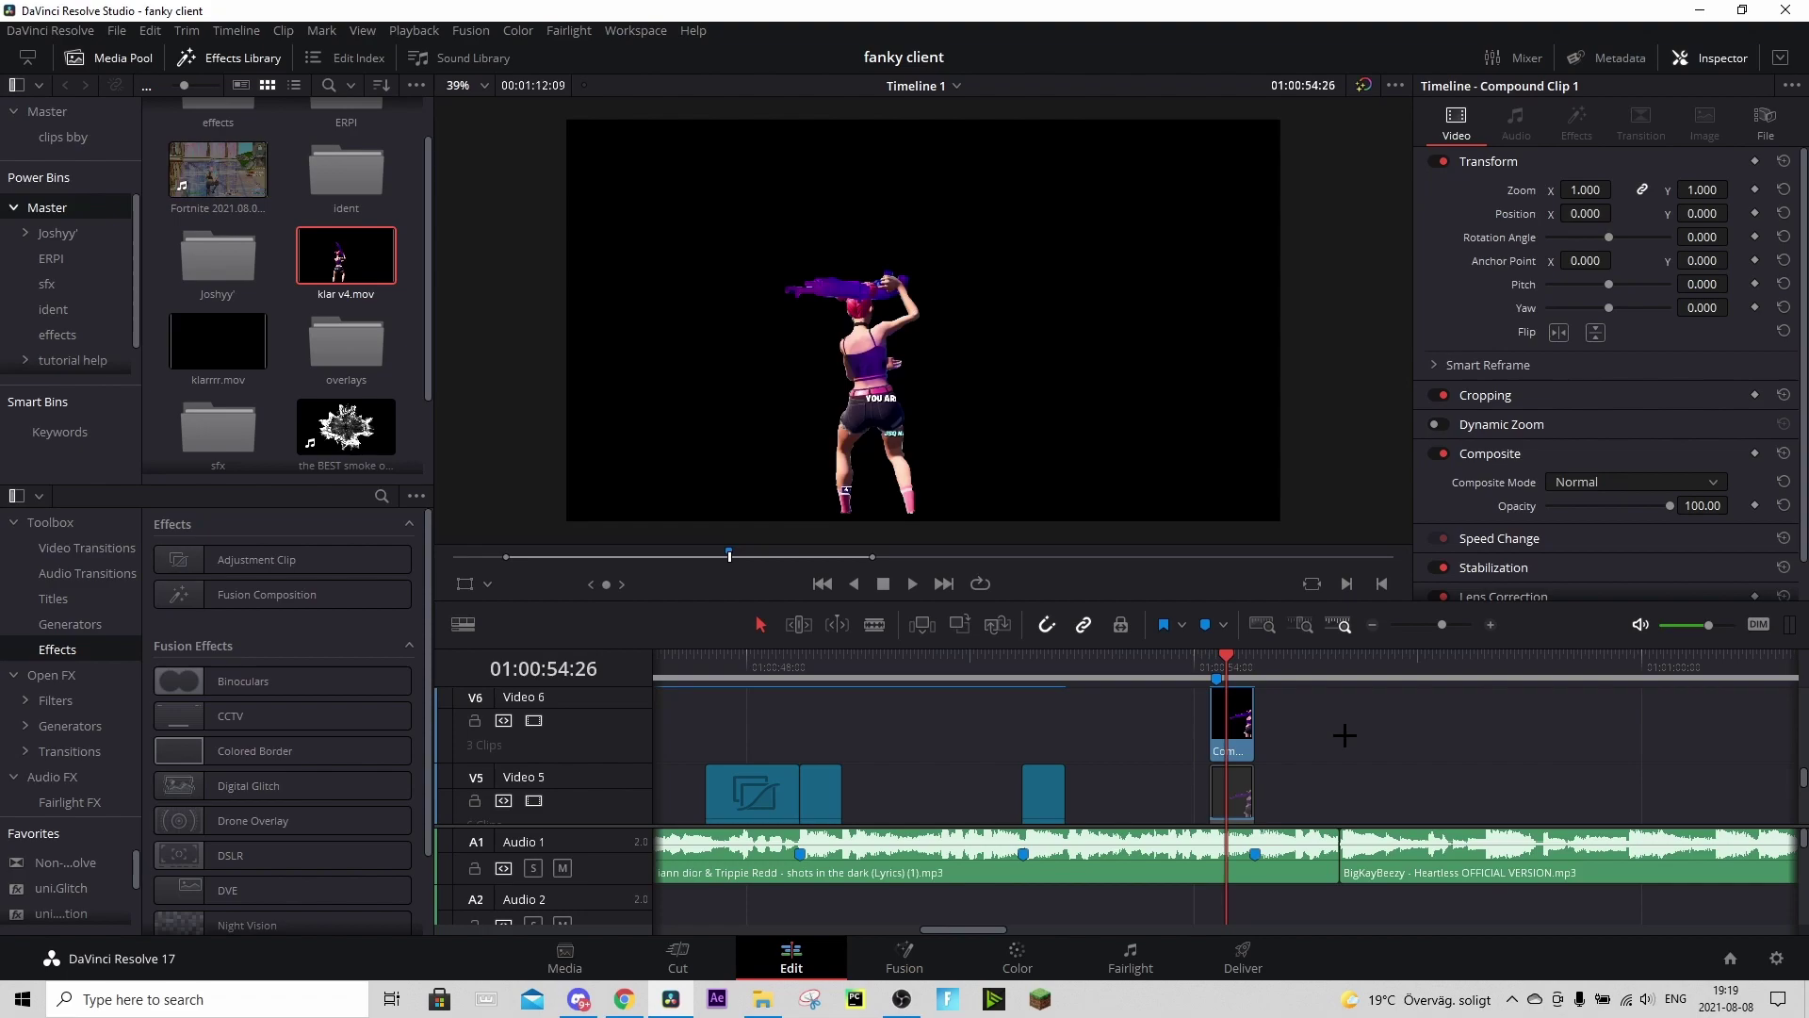
pyautogui.click(1211, 660)
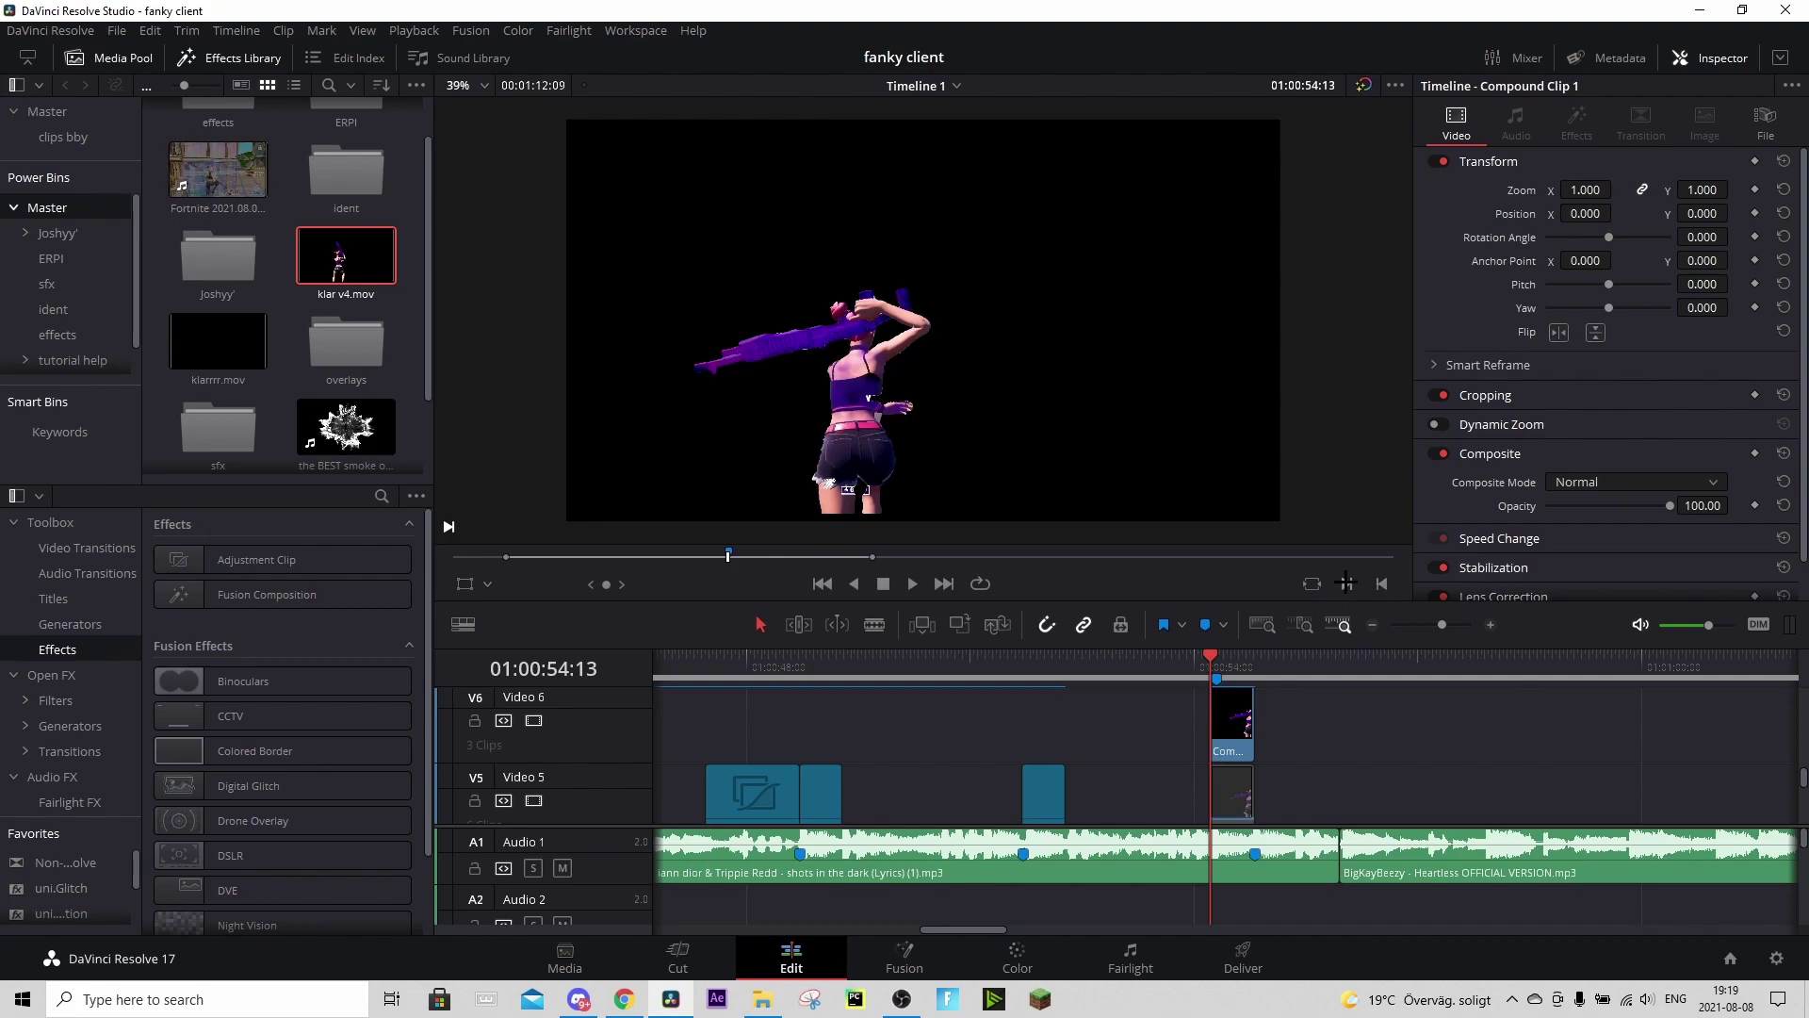
pyautogui.press('i')
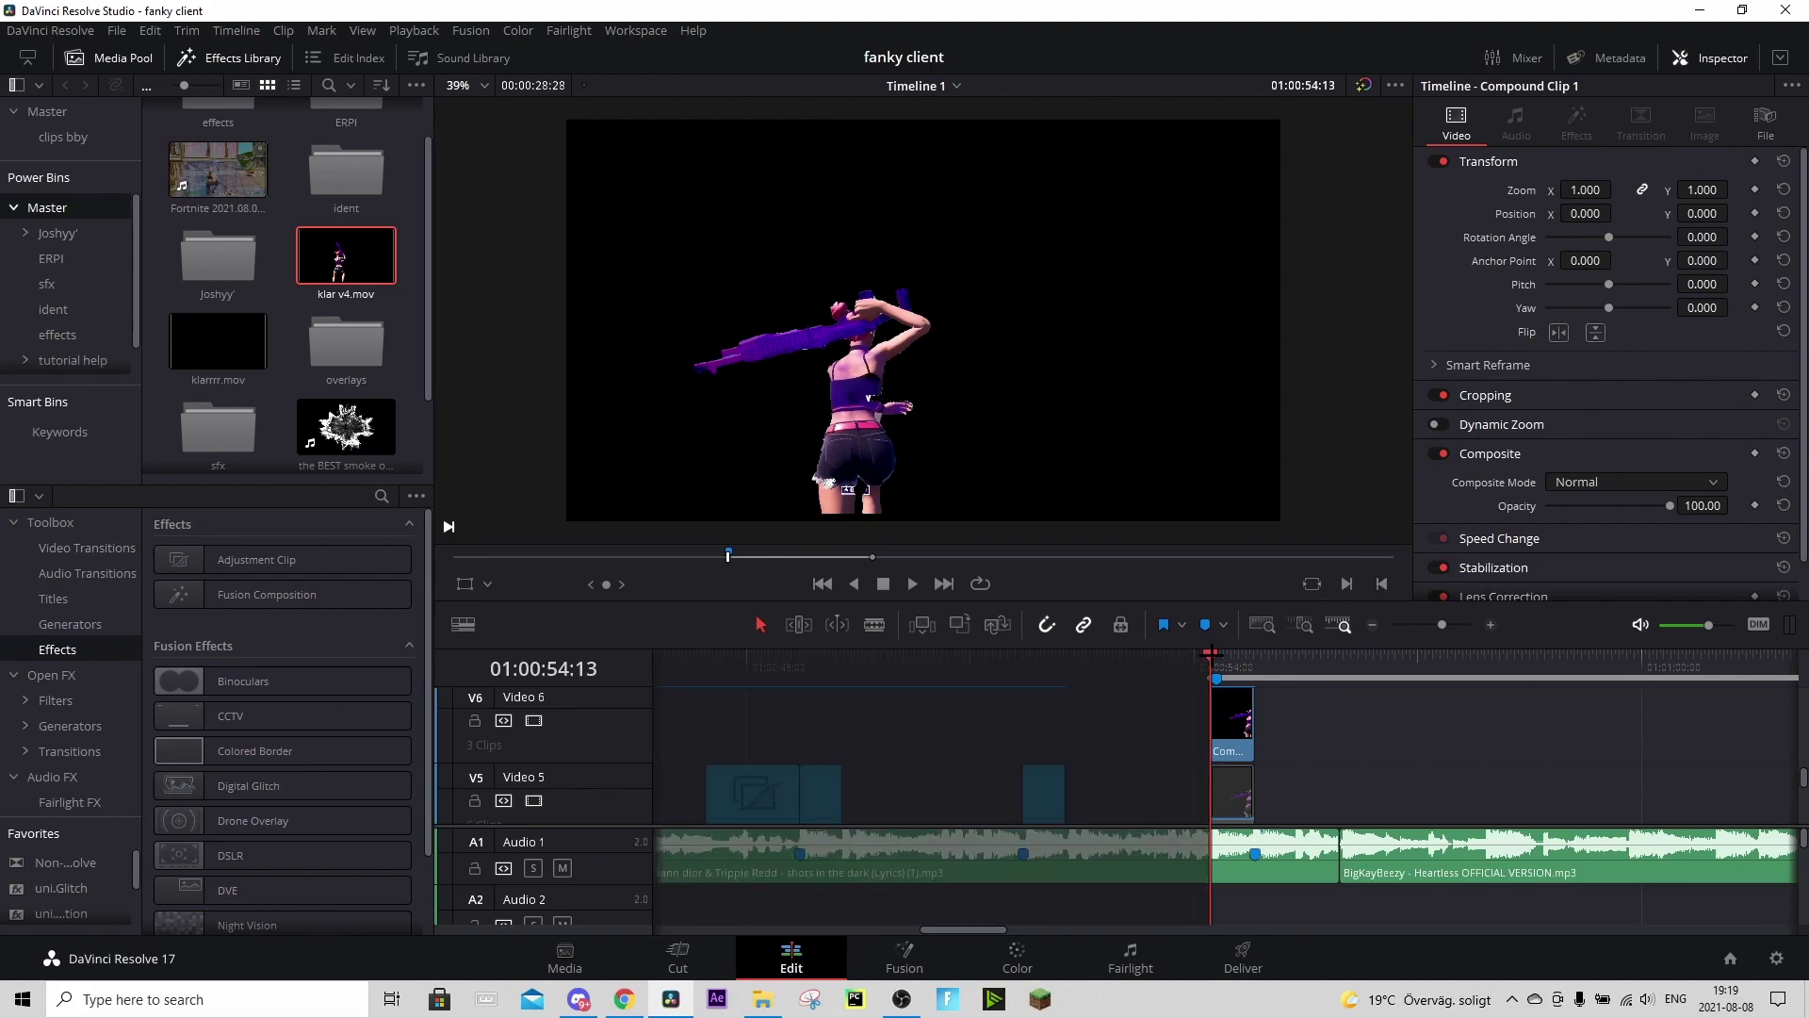
pyautogui.moveTo(1213, 657); pyautogui.dragTo(1229, 657)
pyautogui.click(1254, 657)
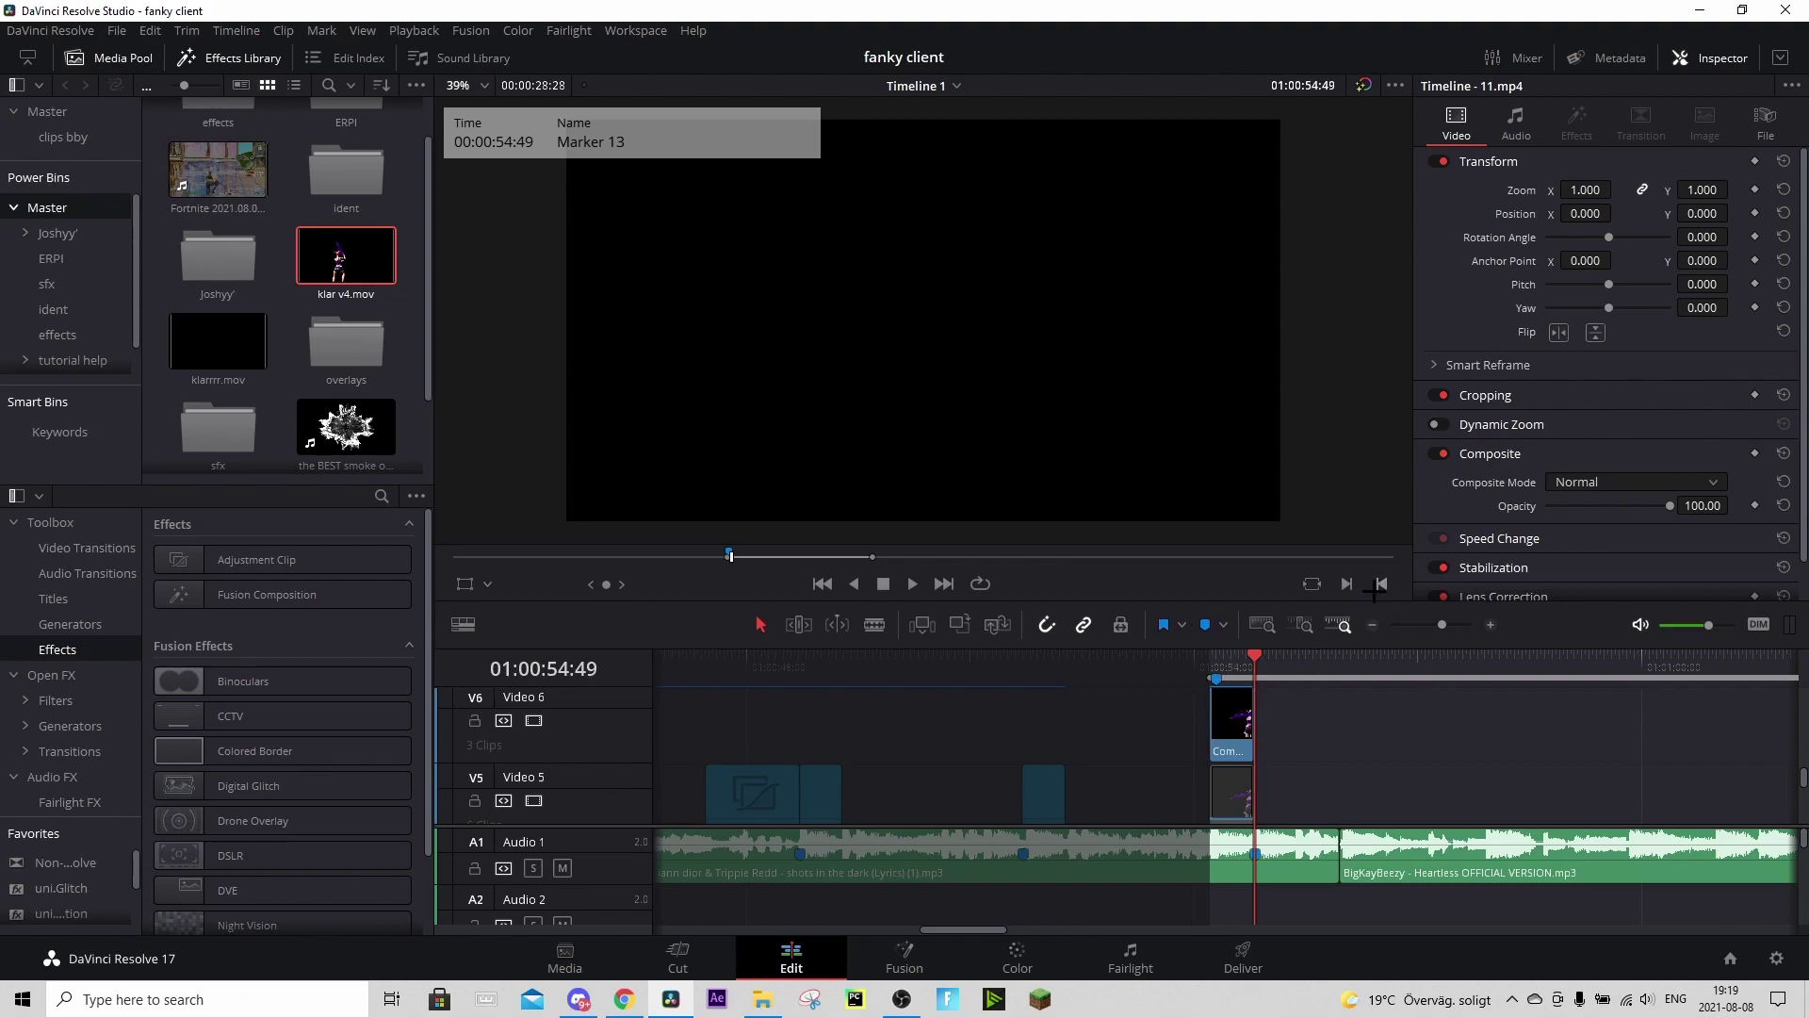
pyautogui.click(1386, 584)
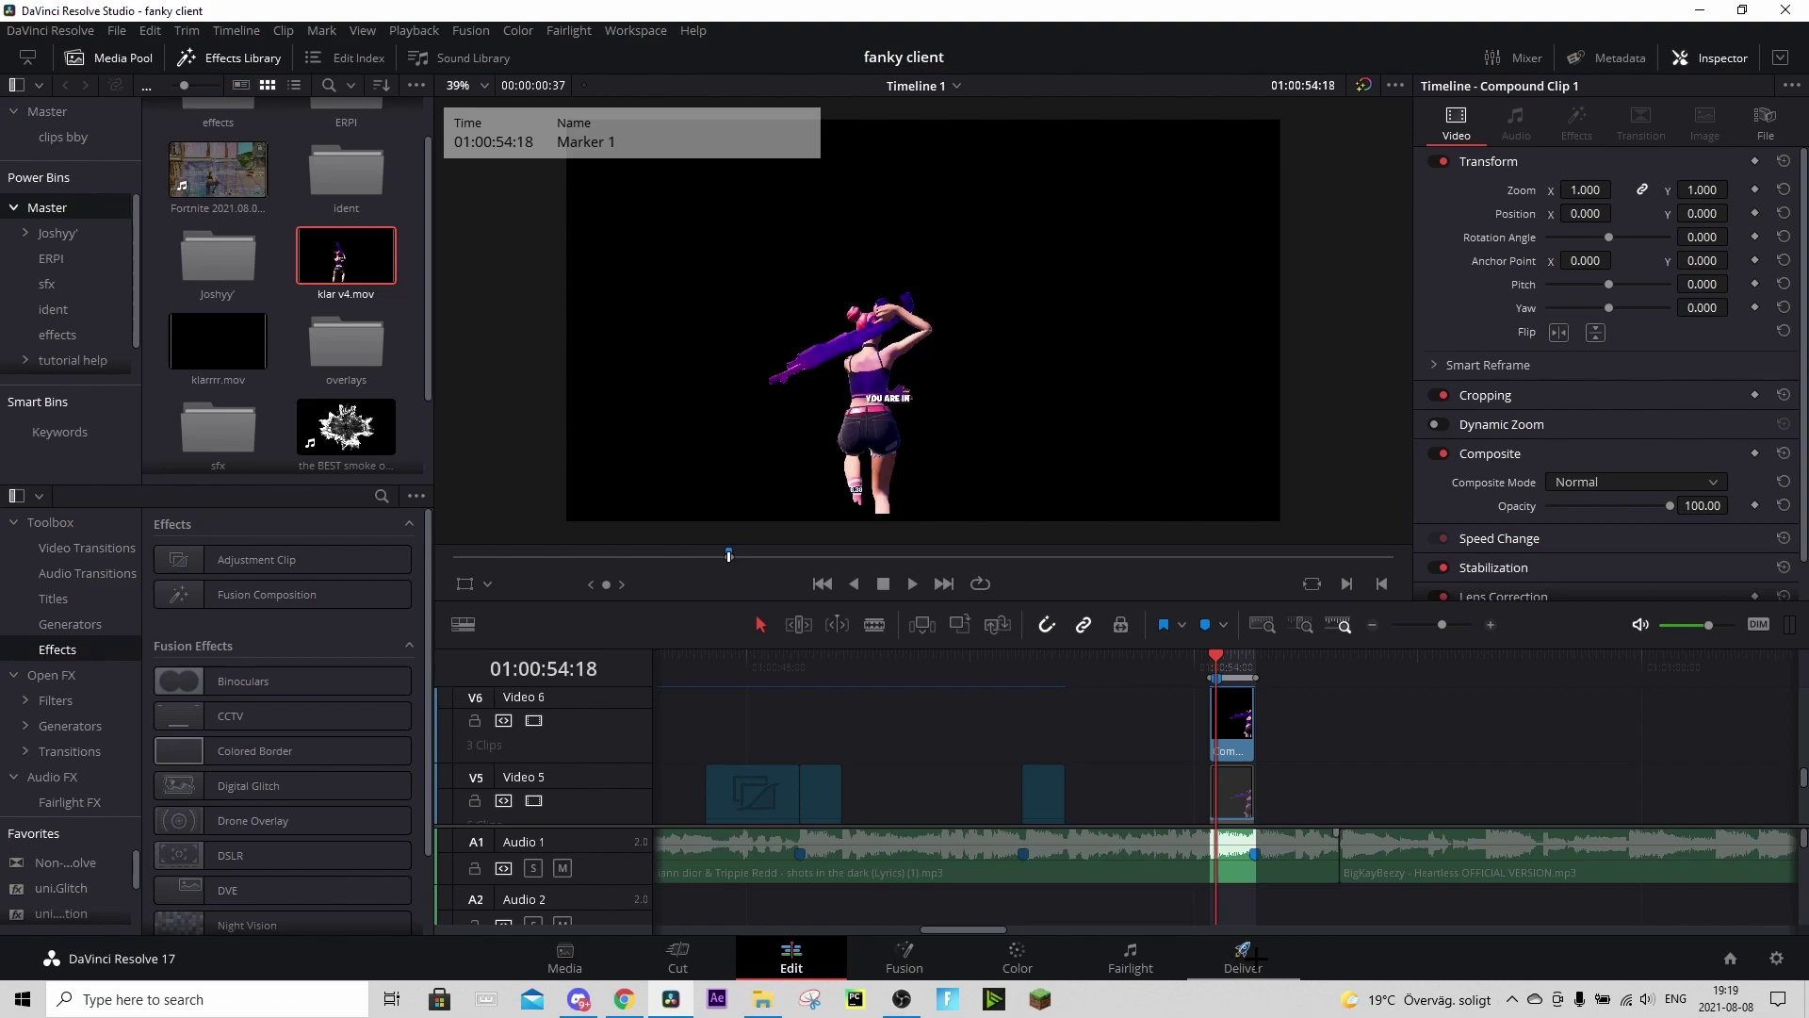
# - Name the render file klar and set it to QuickTime with the GoPro CineForm codec
pyautogui.click(1254, 957)
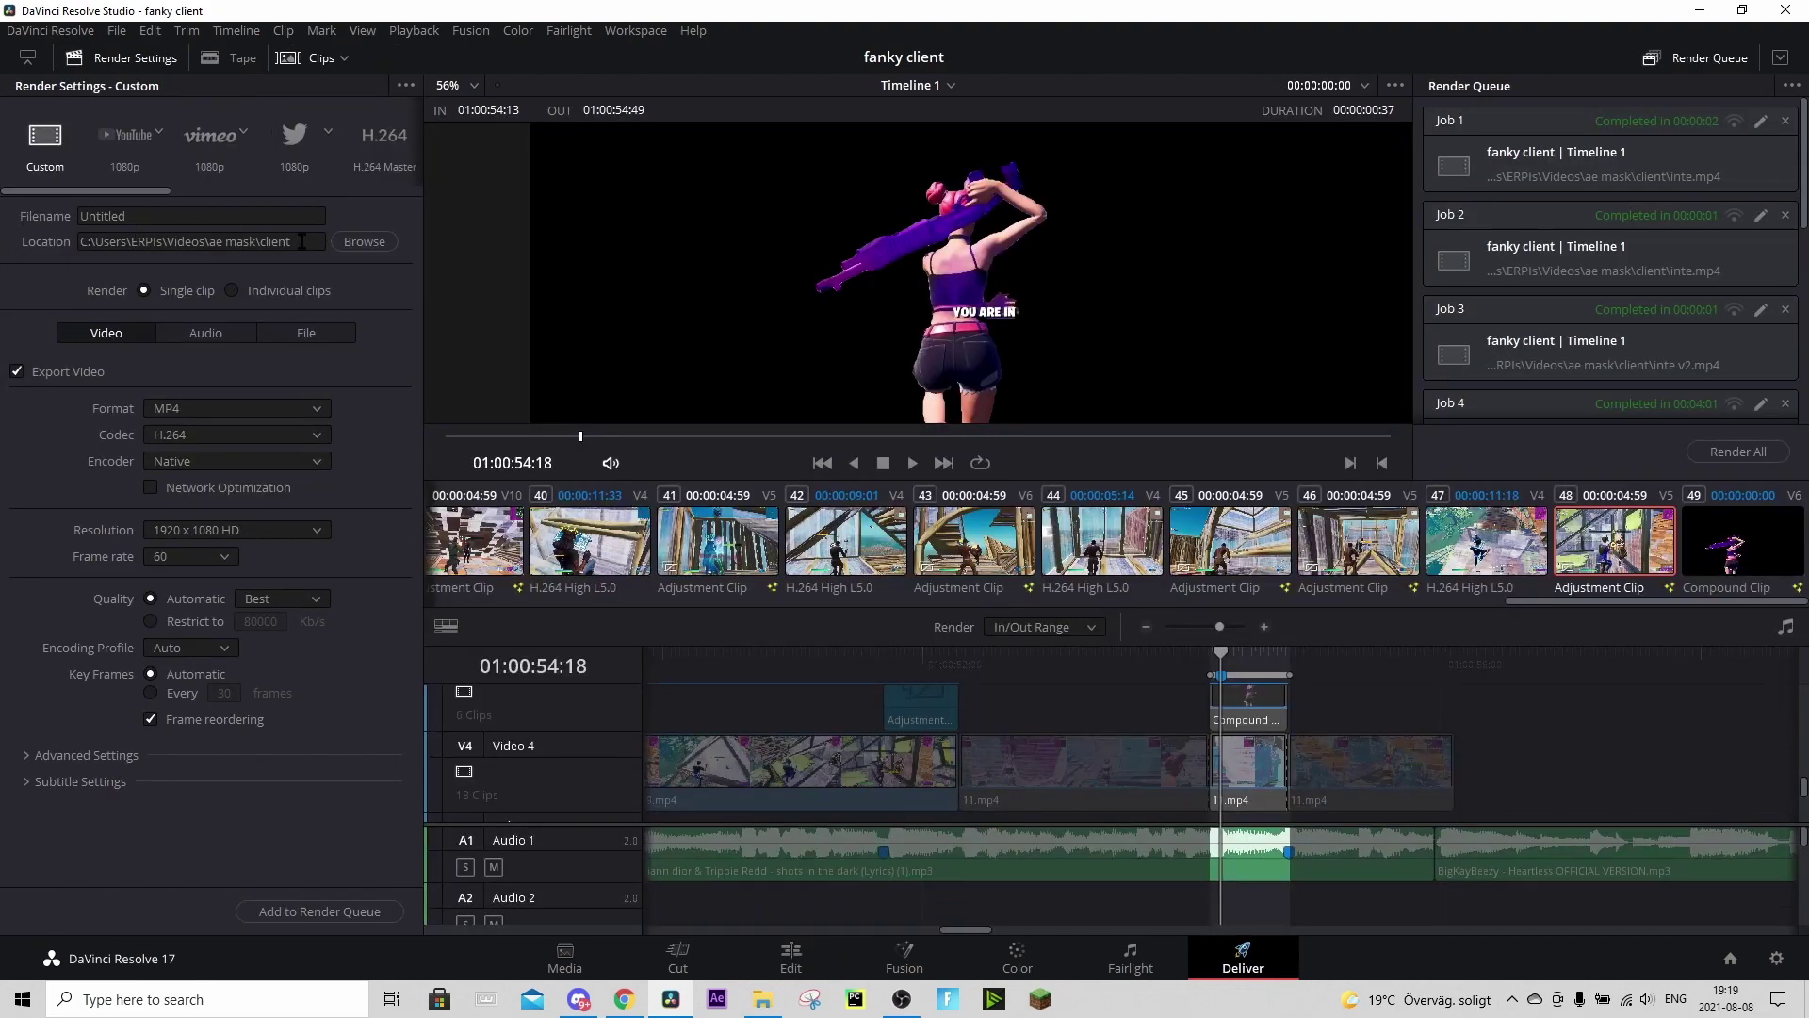
pyautogui.doubleClick(189, 217)
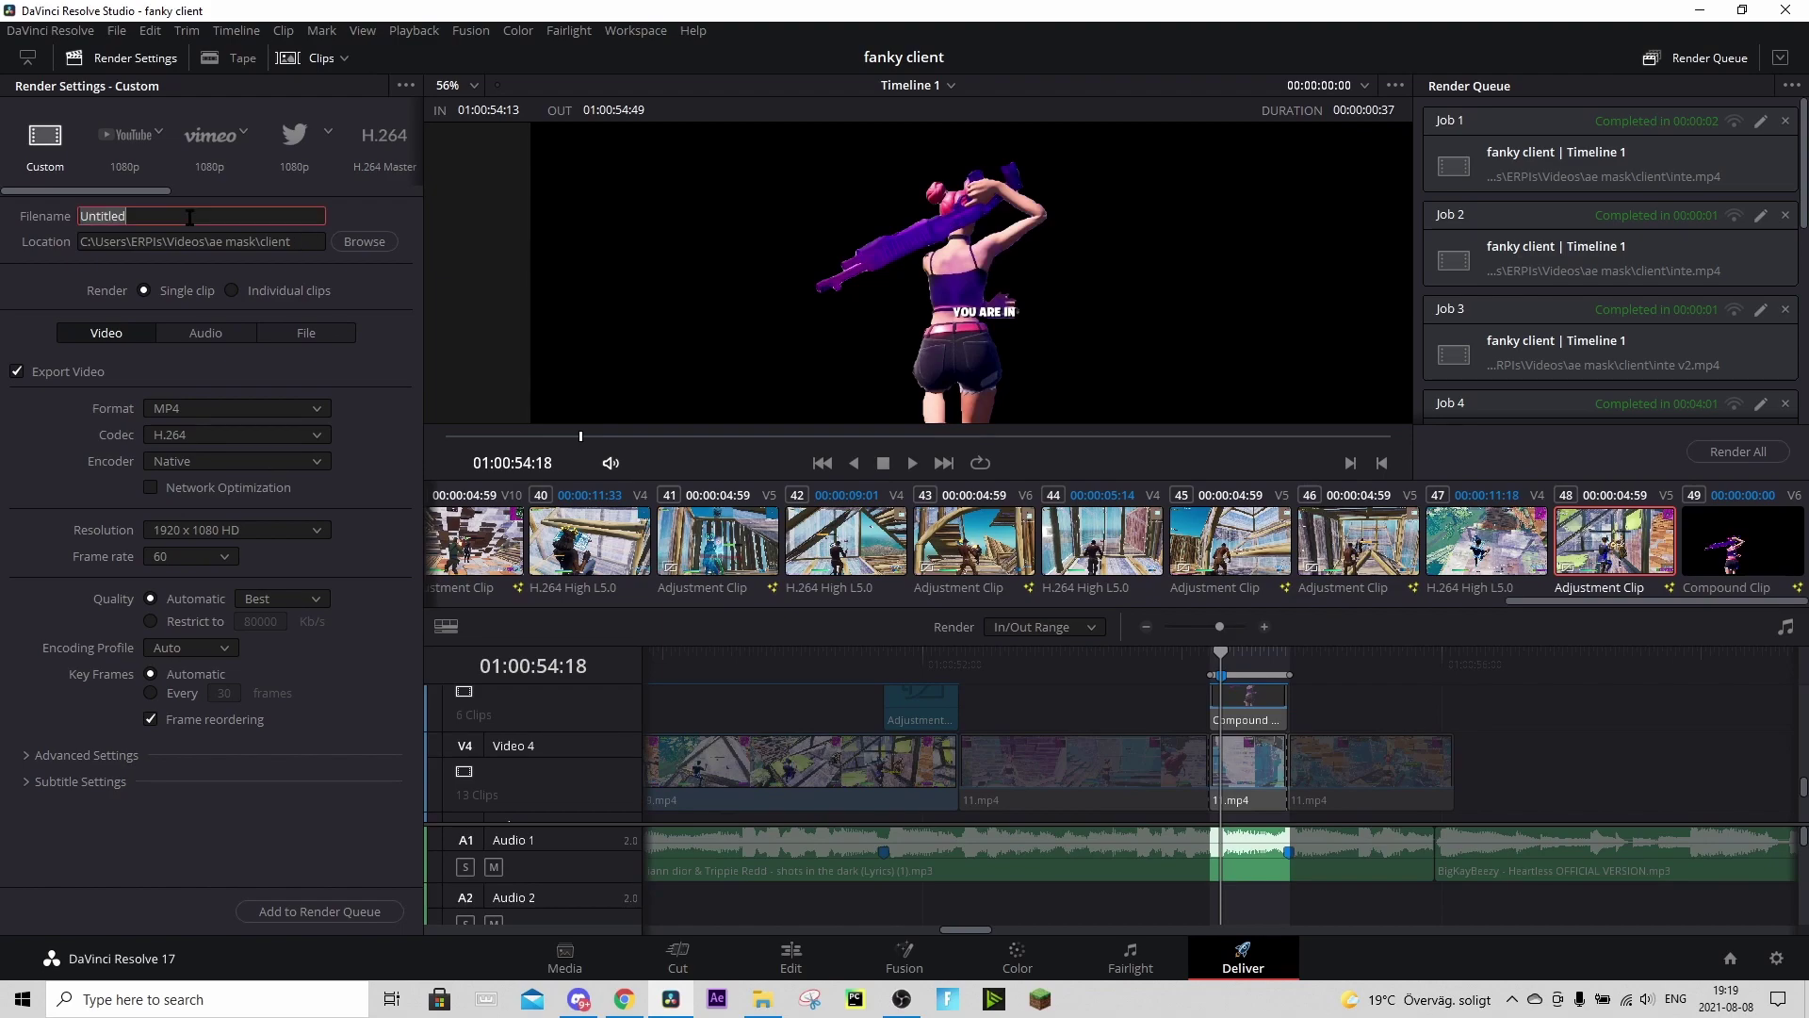
pyautogui.write('klar')
pyautogui.click(189, 406)
pyautogui.scroll(-2, 198, 490)
pyautogui.click(219, 556)
pyautogui.click(205, 435)
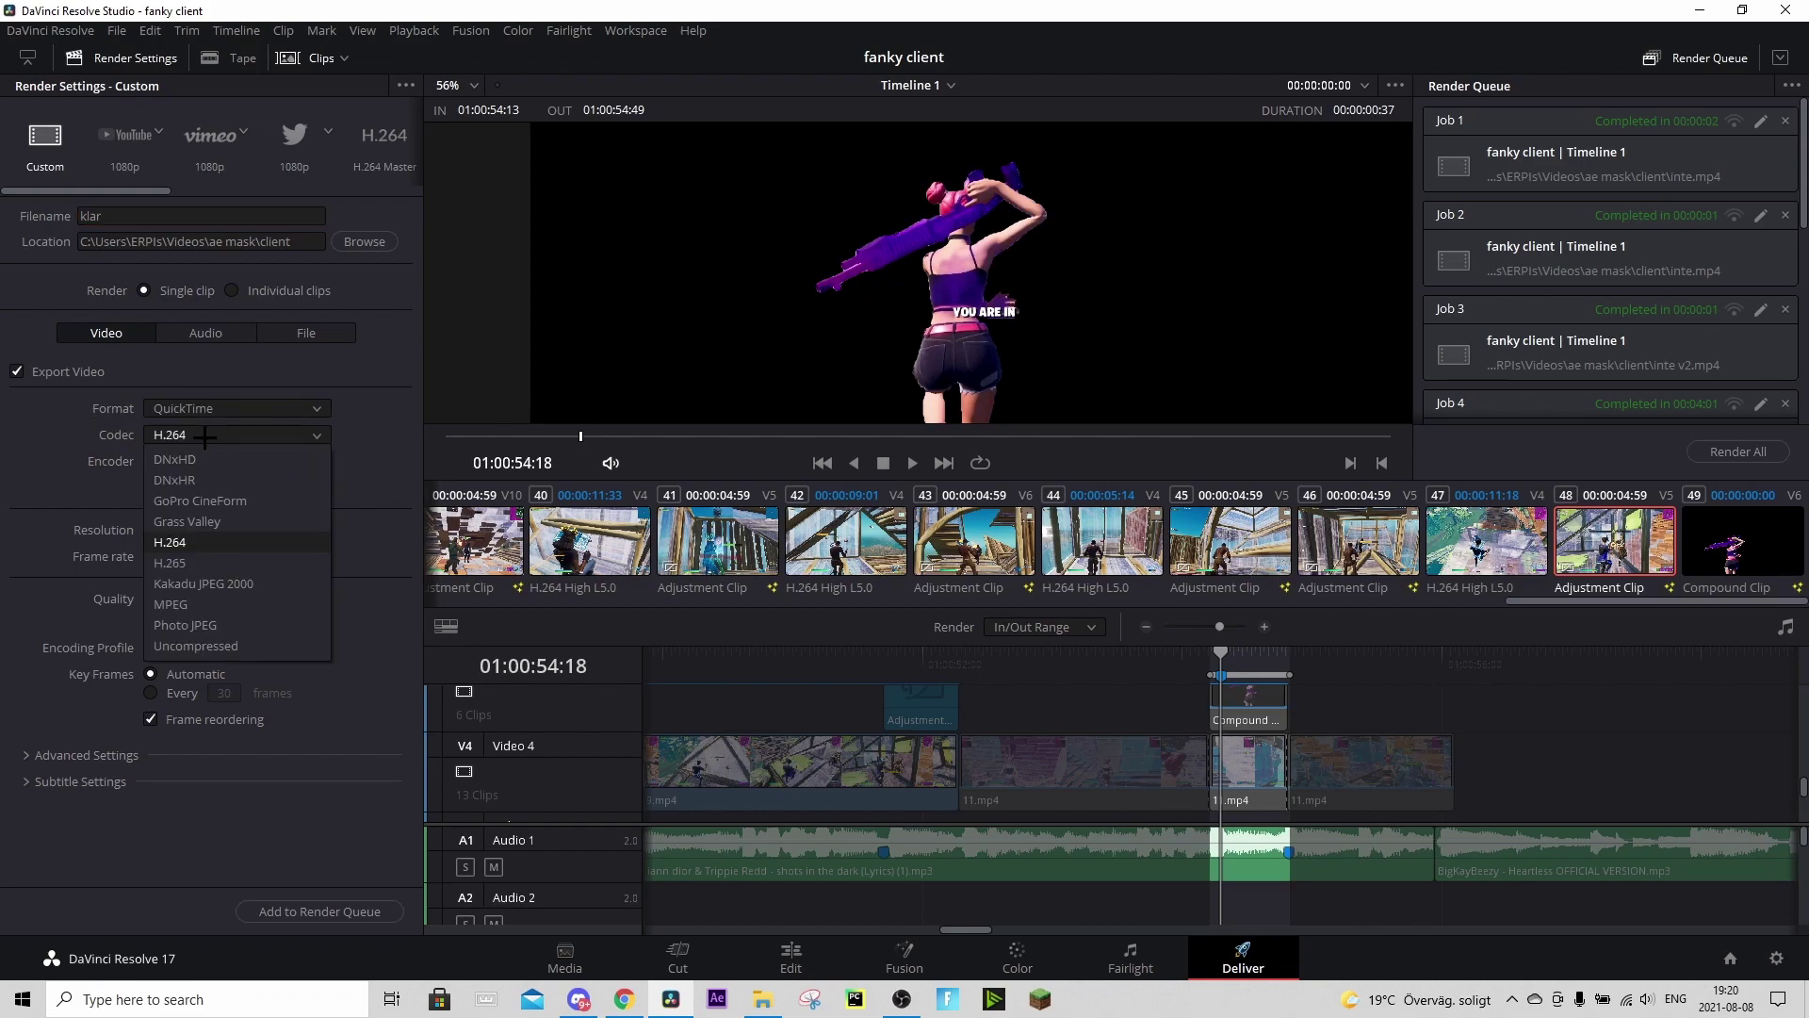
pyautogui.click(236, 501)
# - Choose RGB 16-bit with Export Alpha, queue the job, and cancel replacing the existing file
pyautogui.click(235, 462)
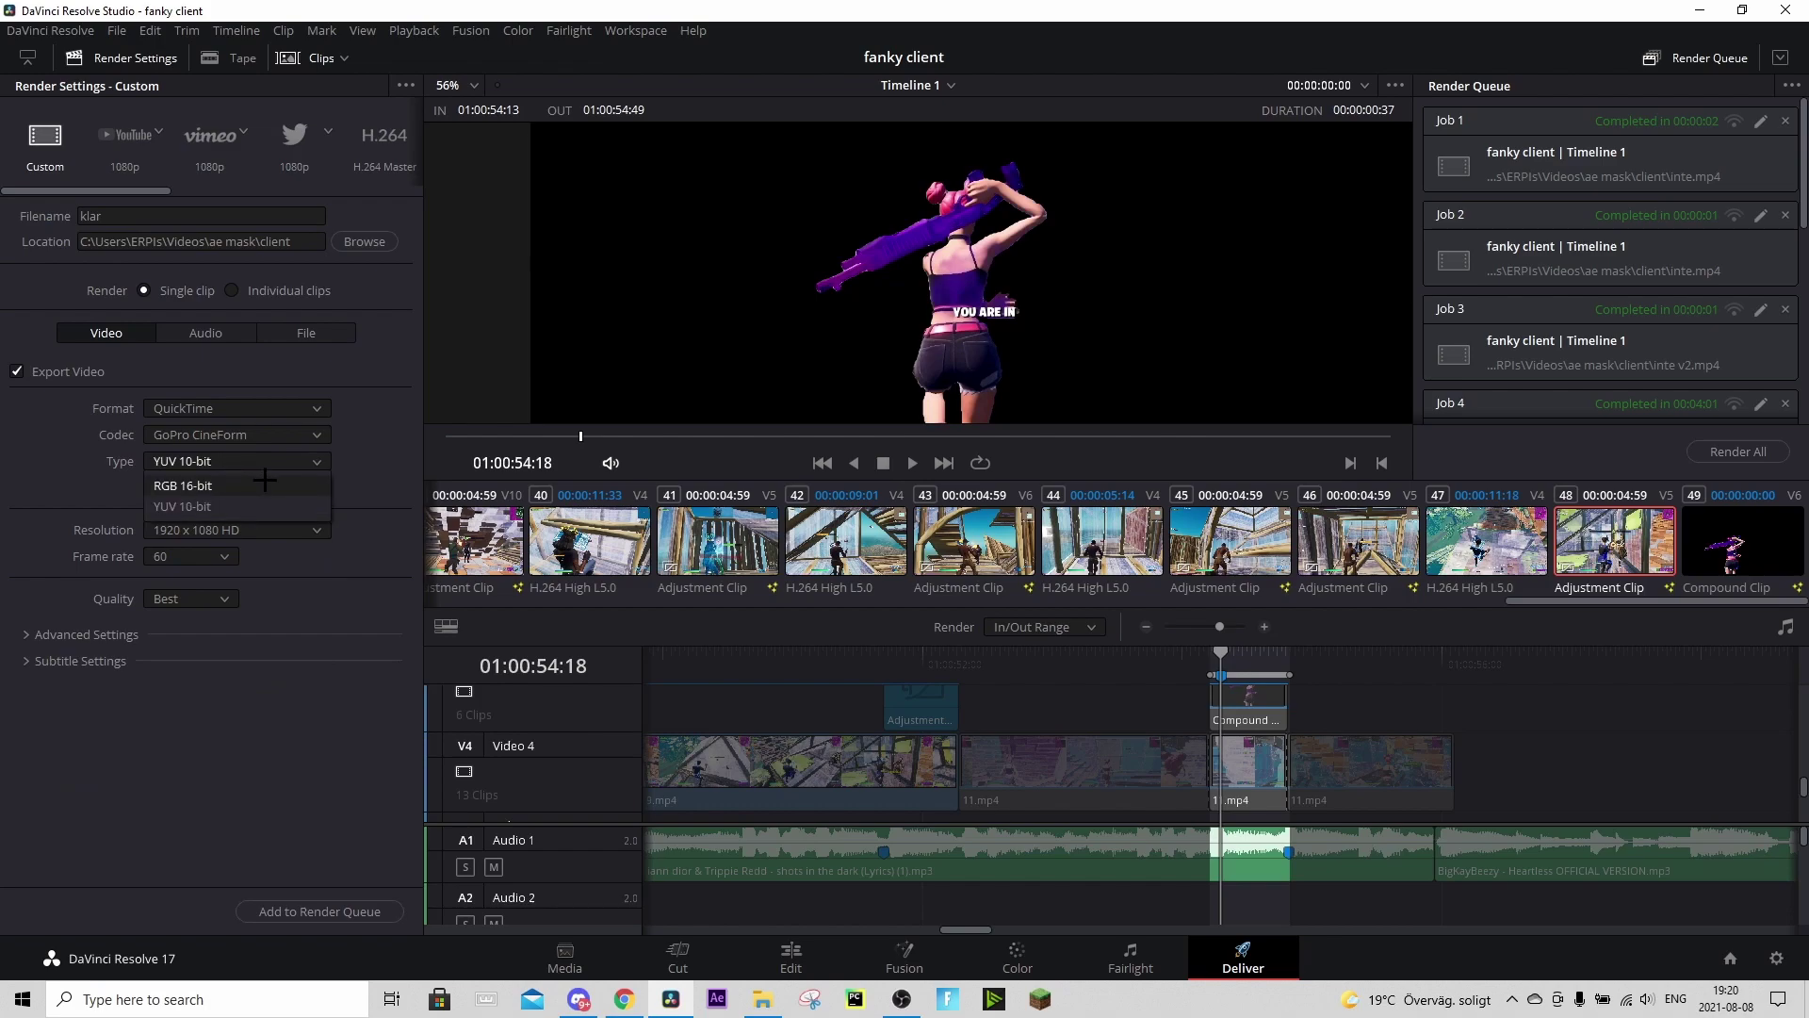
pyautogui.click(265, 483)
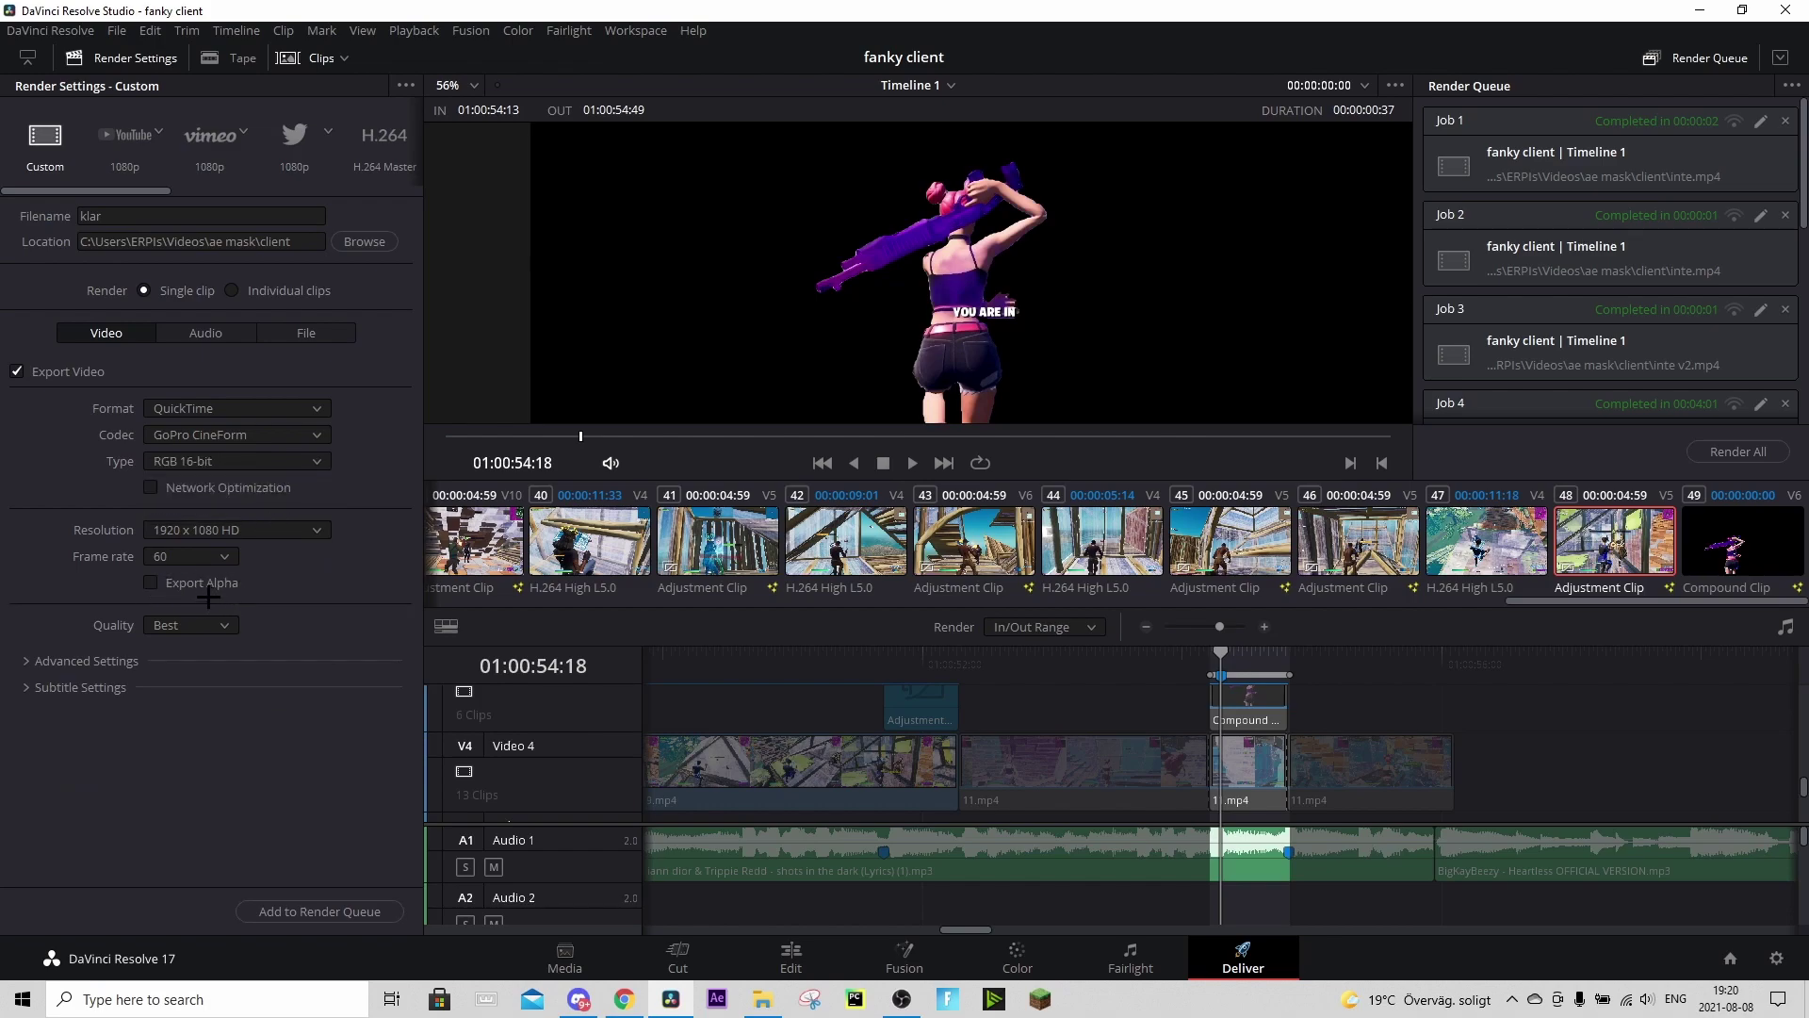
pyautogui.click(151, 583)
pyautogui.click(304, 909)
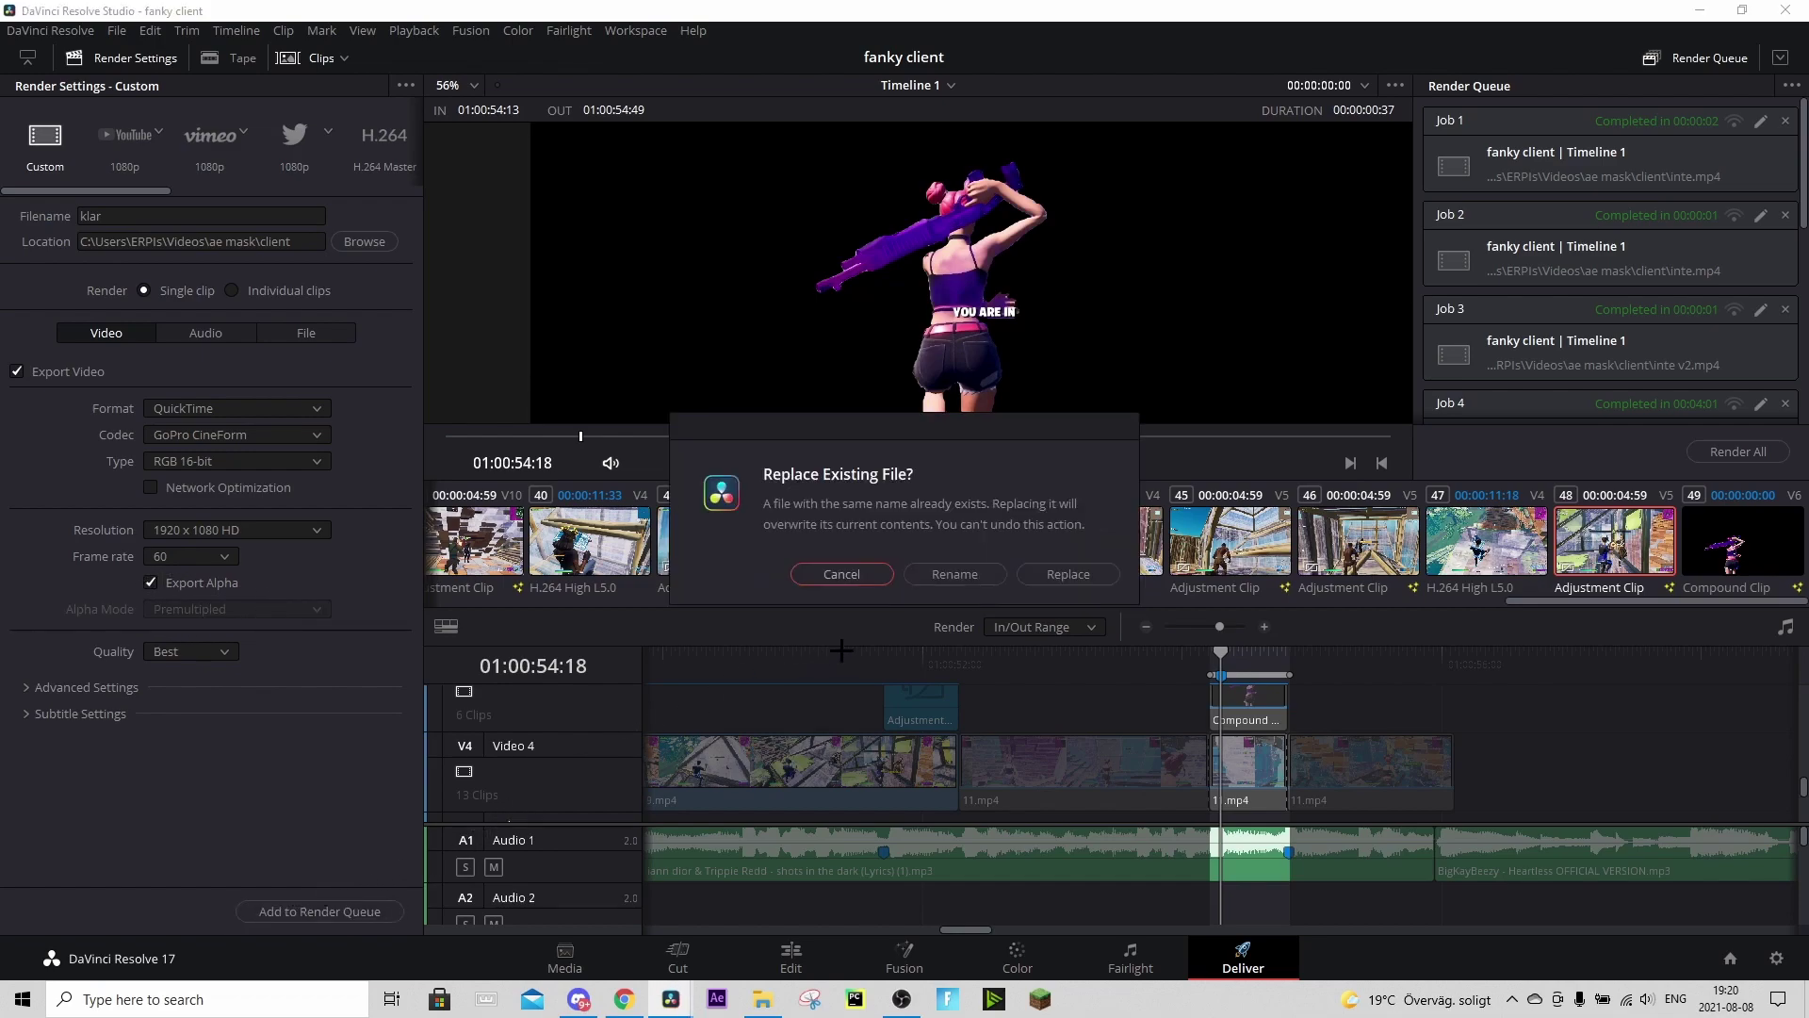
pyautogui.click(842, 574)
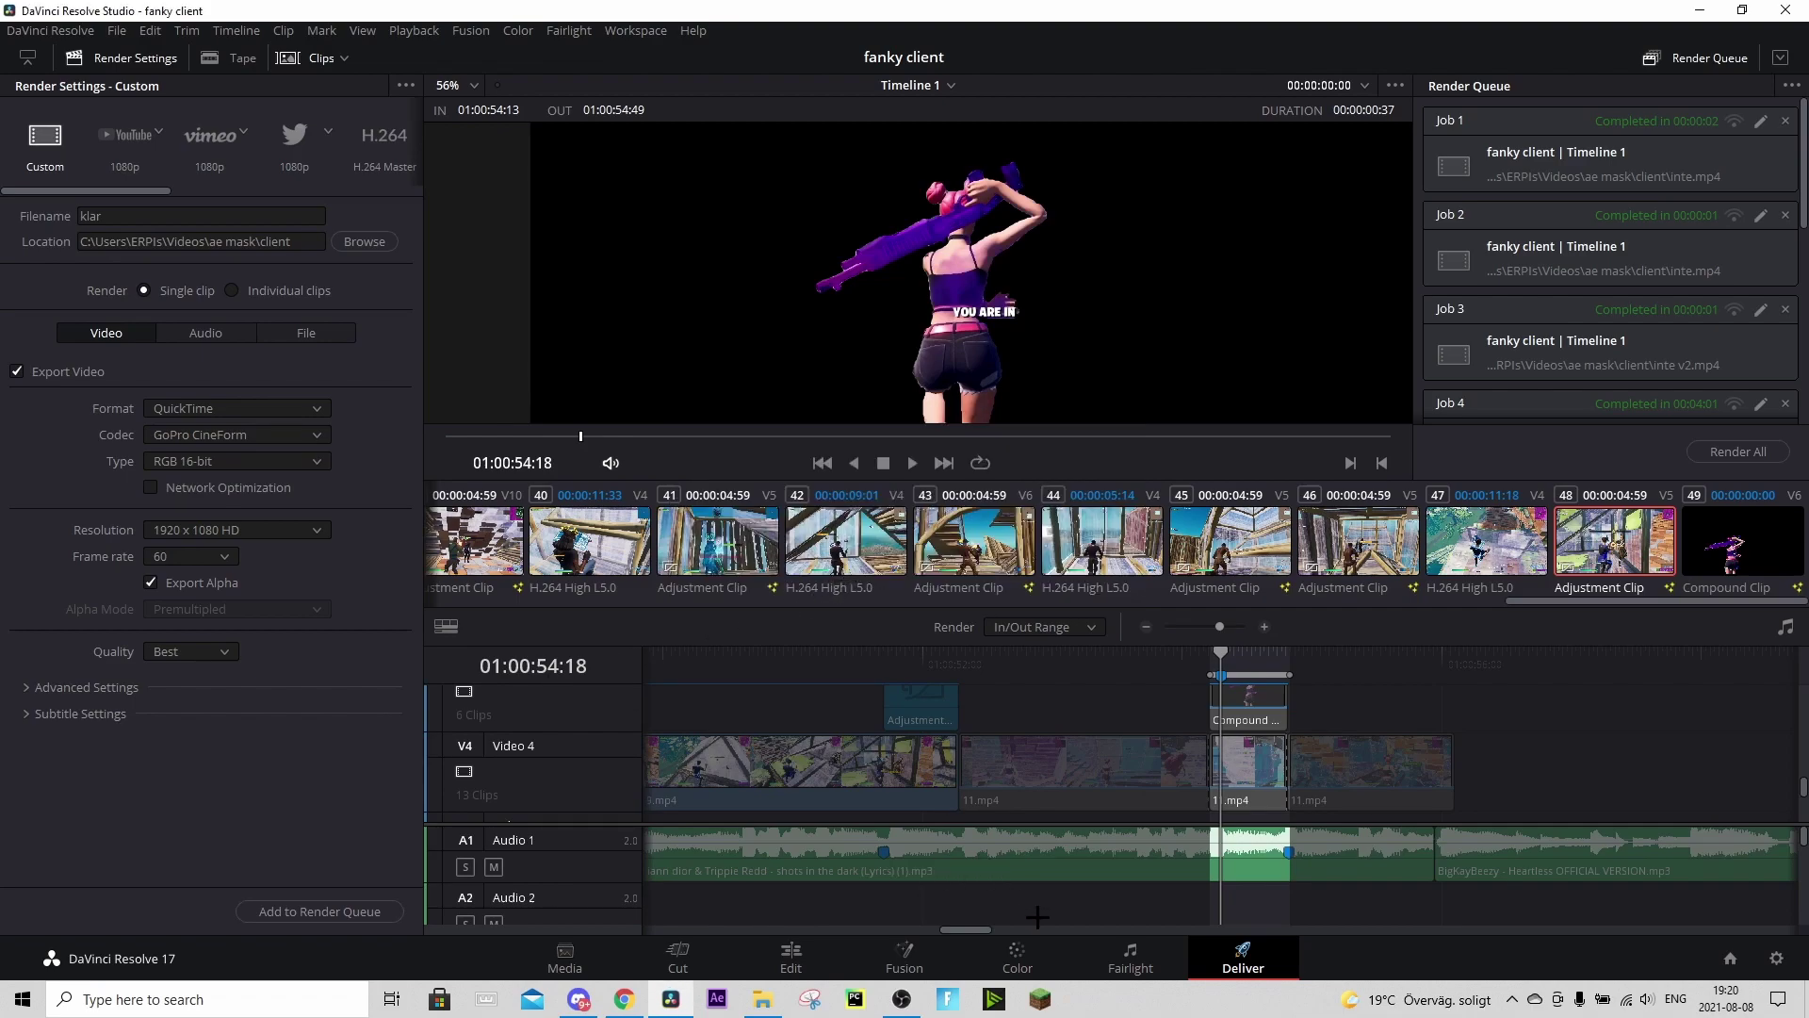
pyautogui.click(791, 957)
# - Place the rendered klar v4.mov on Video 6 inside the compound clip
pyautogui.doubleClick(1286, 732)
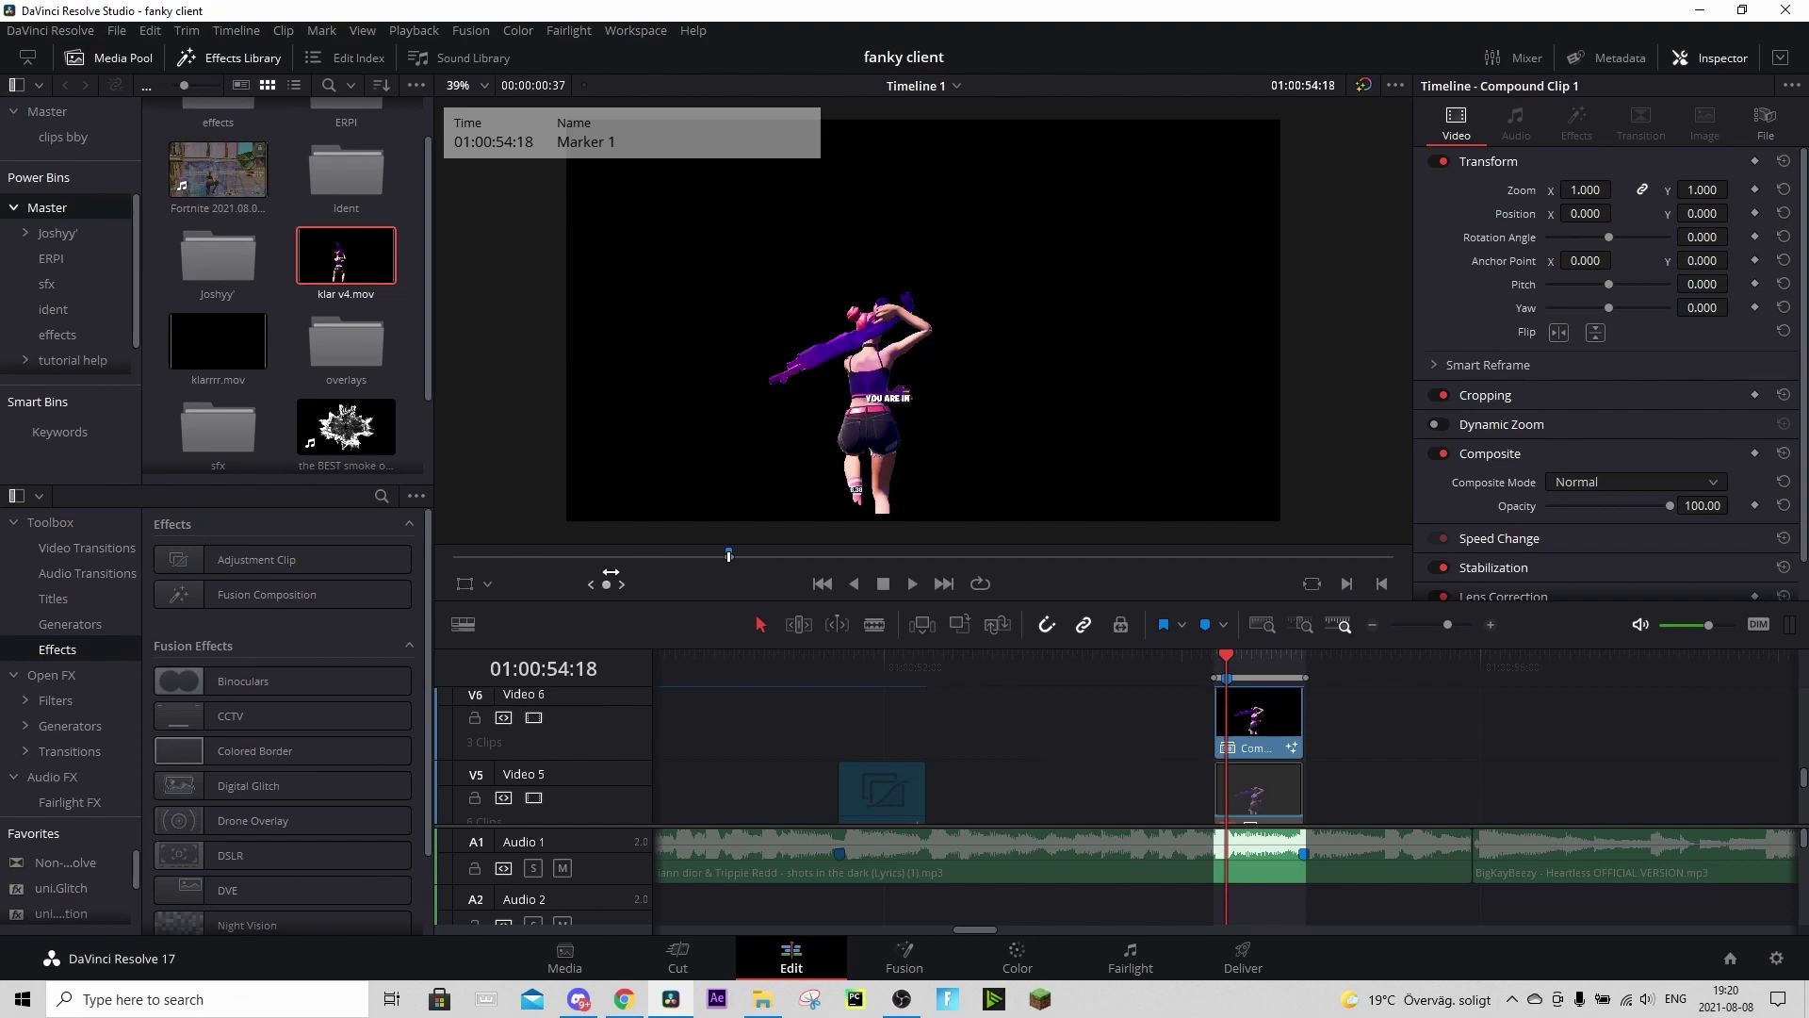
pyautogui.moveTo(341, 256); pyautogui.dragTo(1257, 713)
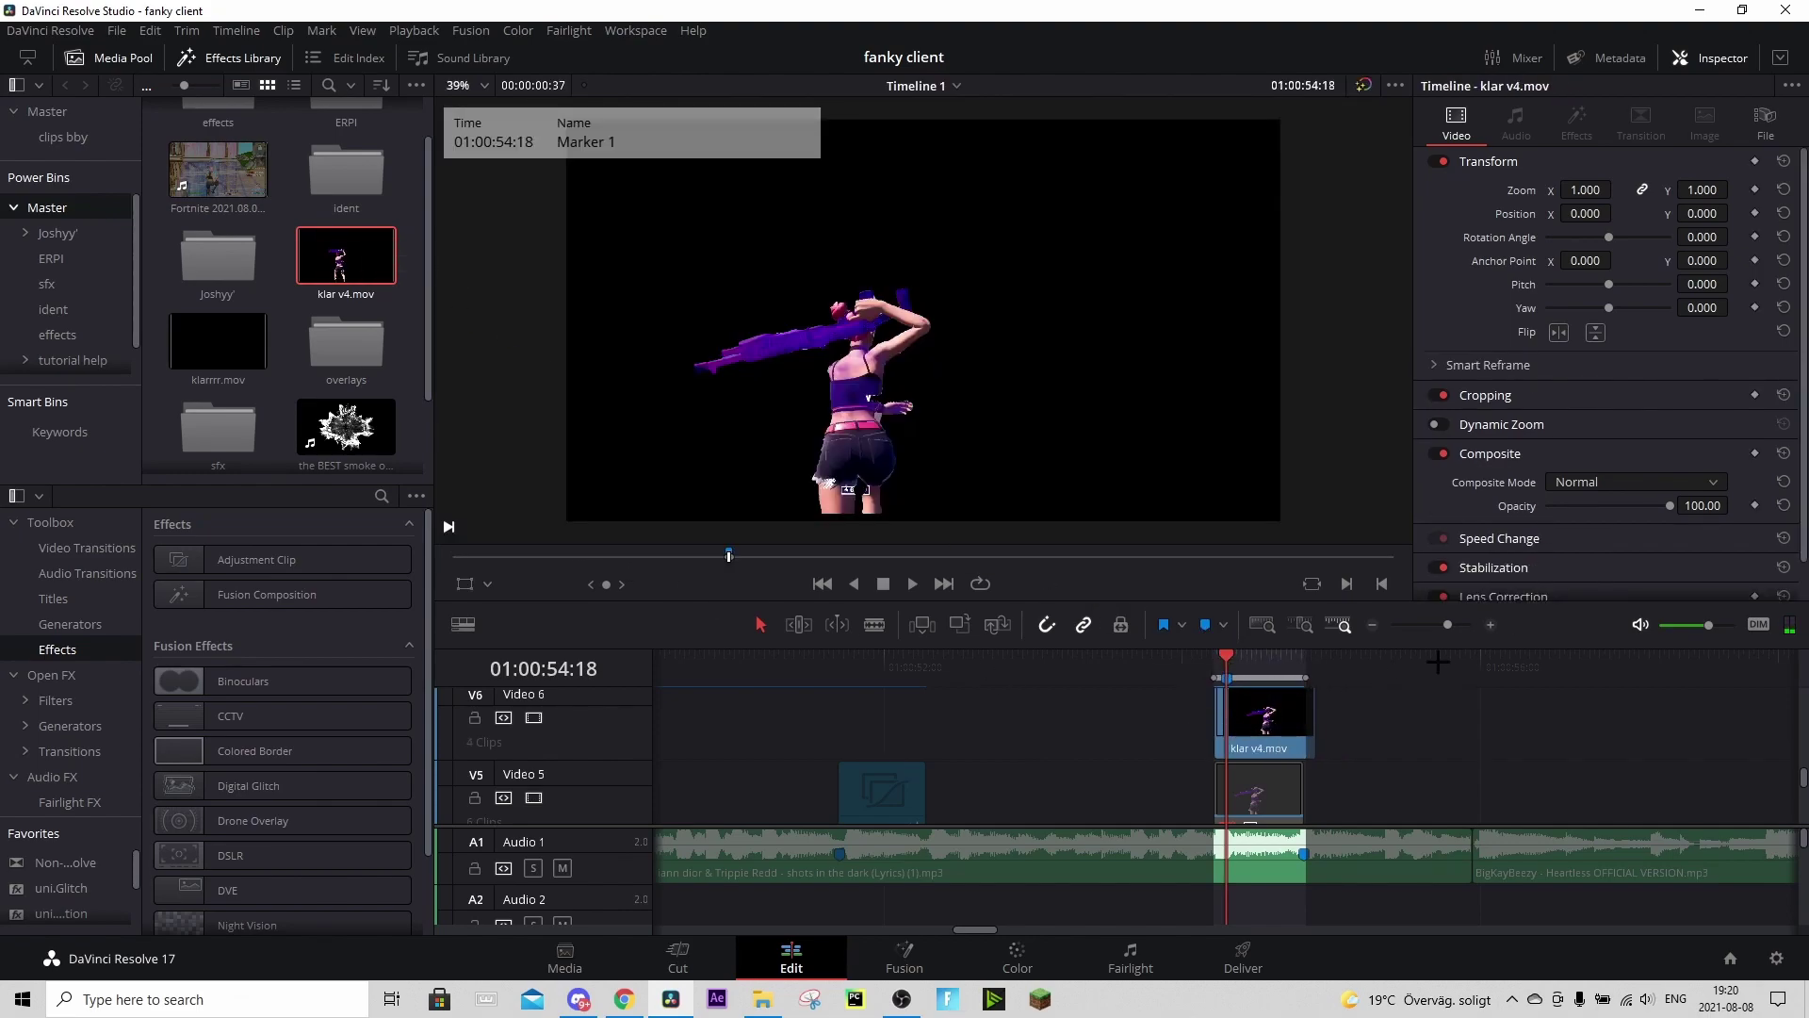
pyautogui.click(1404, 739)
# - Clear the in point at 01:00:54:13 and play back the timeline
pyautogui.scroll(-4, 1487, 660)
pyautogui.moveTo(1252, 678); pyautogui.dragTo(1711, 699)
pyautogui.click(1252, 665)
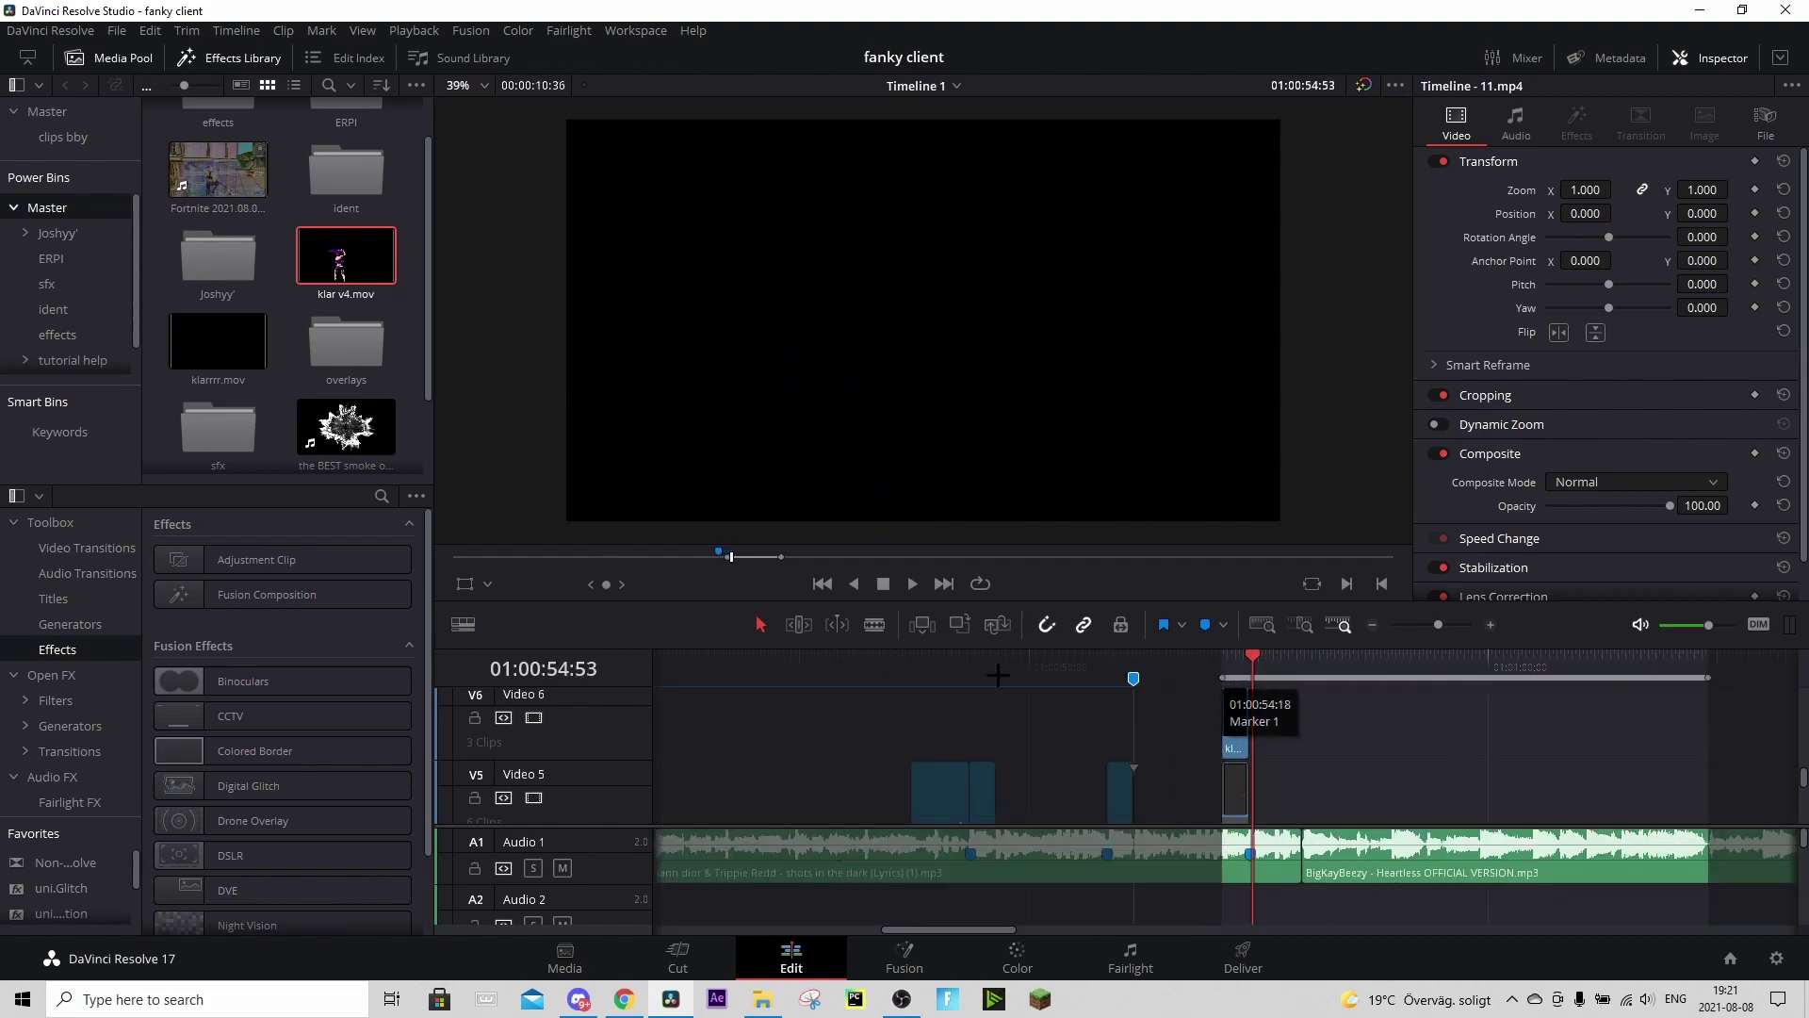
pyautogui.click(1220, 671)
pyautogui.hotkey('alt', 'i')
pyautogui.hscroll(1, 1219, 674)
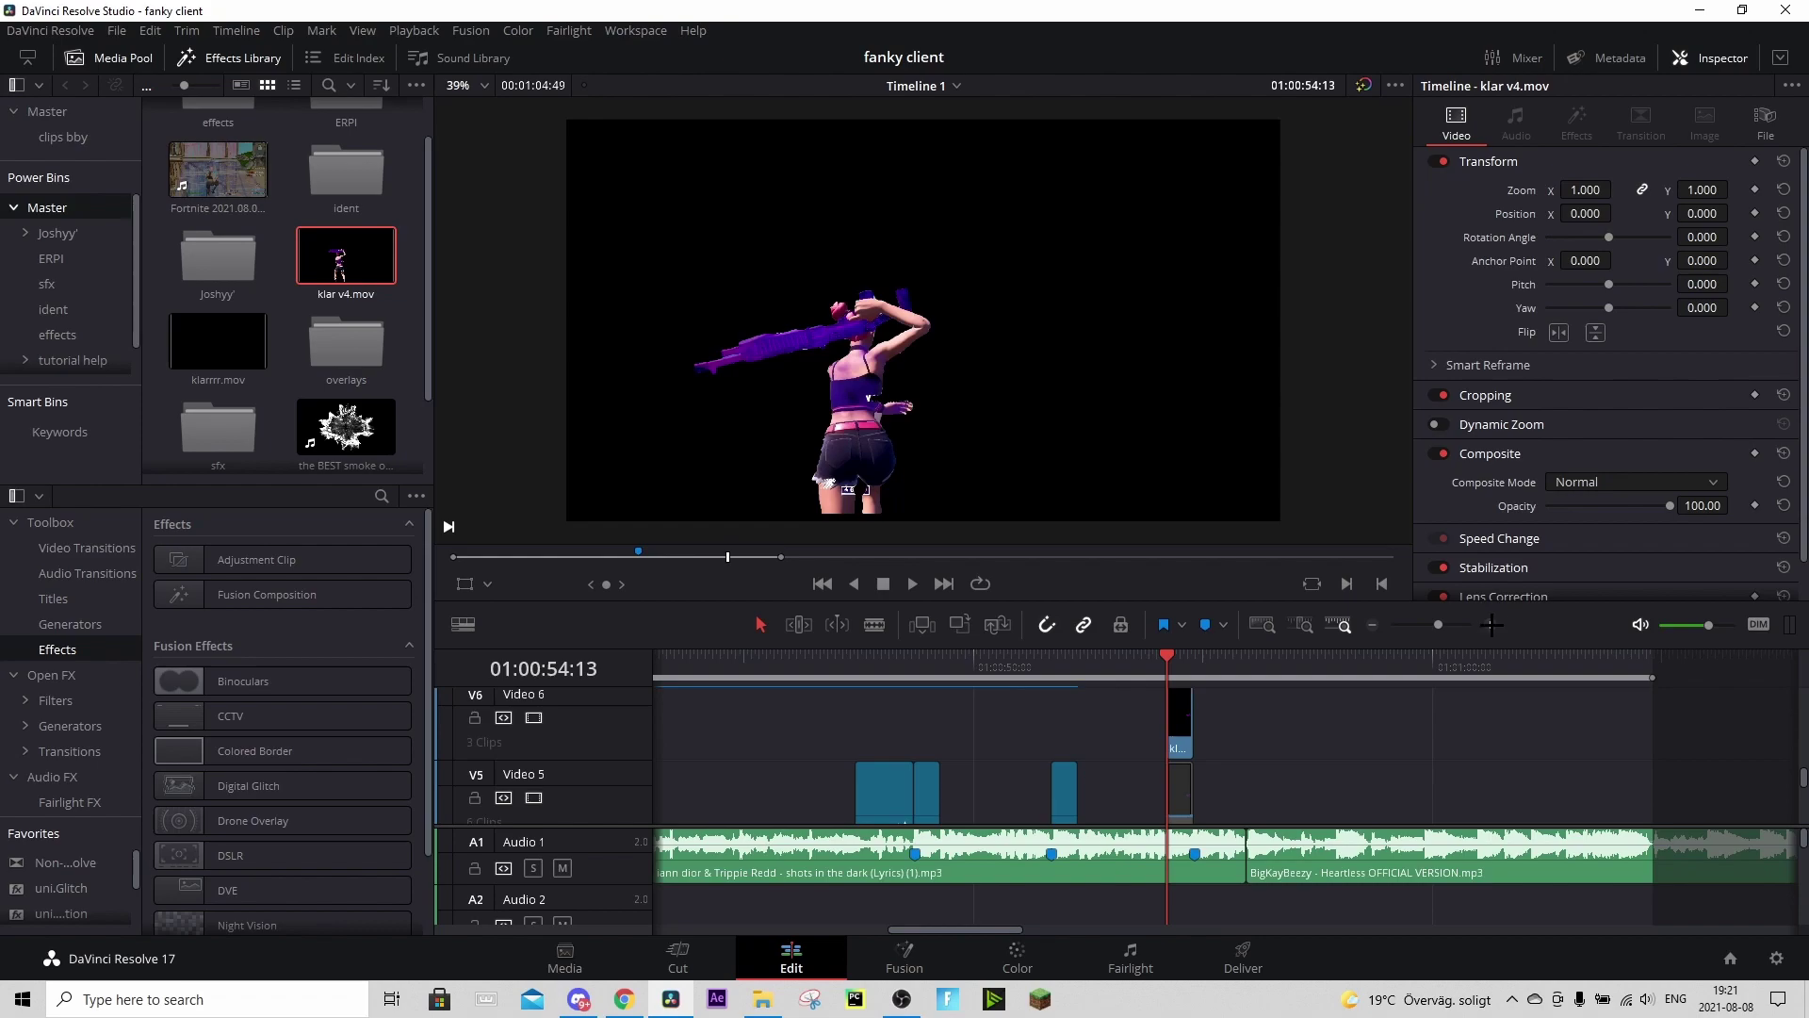
pyautogui.scroll(3, 1491, 624)
pyautogui.press('space')
pyautogui.press('space')
# - Re-enable the dimmed gameplay clips and open klar v4.mov in Fusion
pyautogui.scroll(-2, 1316, 723)
pyautogui.scroll(-3, 1316, 725)
pyautogui.moveTo(1466, 788); pyautogui.dragTo(1152, 709)
pyautogui.press('d')
pyautogui.scroll(2, 1395, 774)
pyautogui.click(1389, 765)
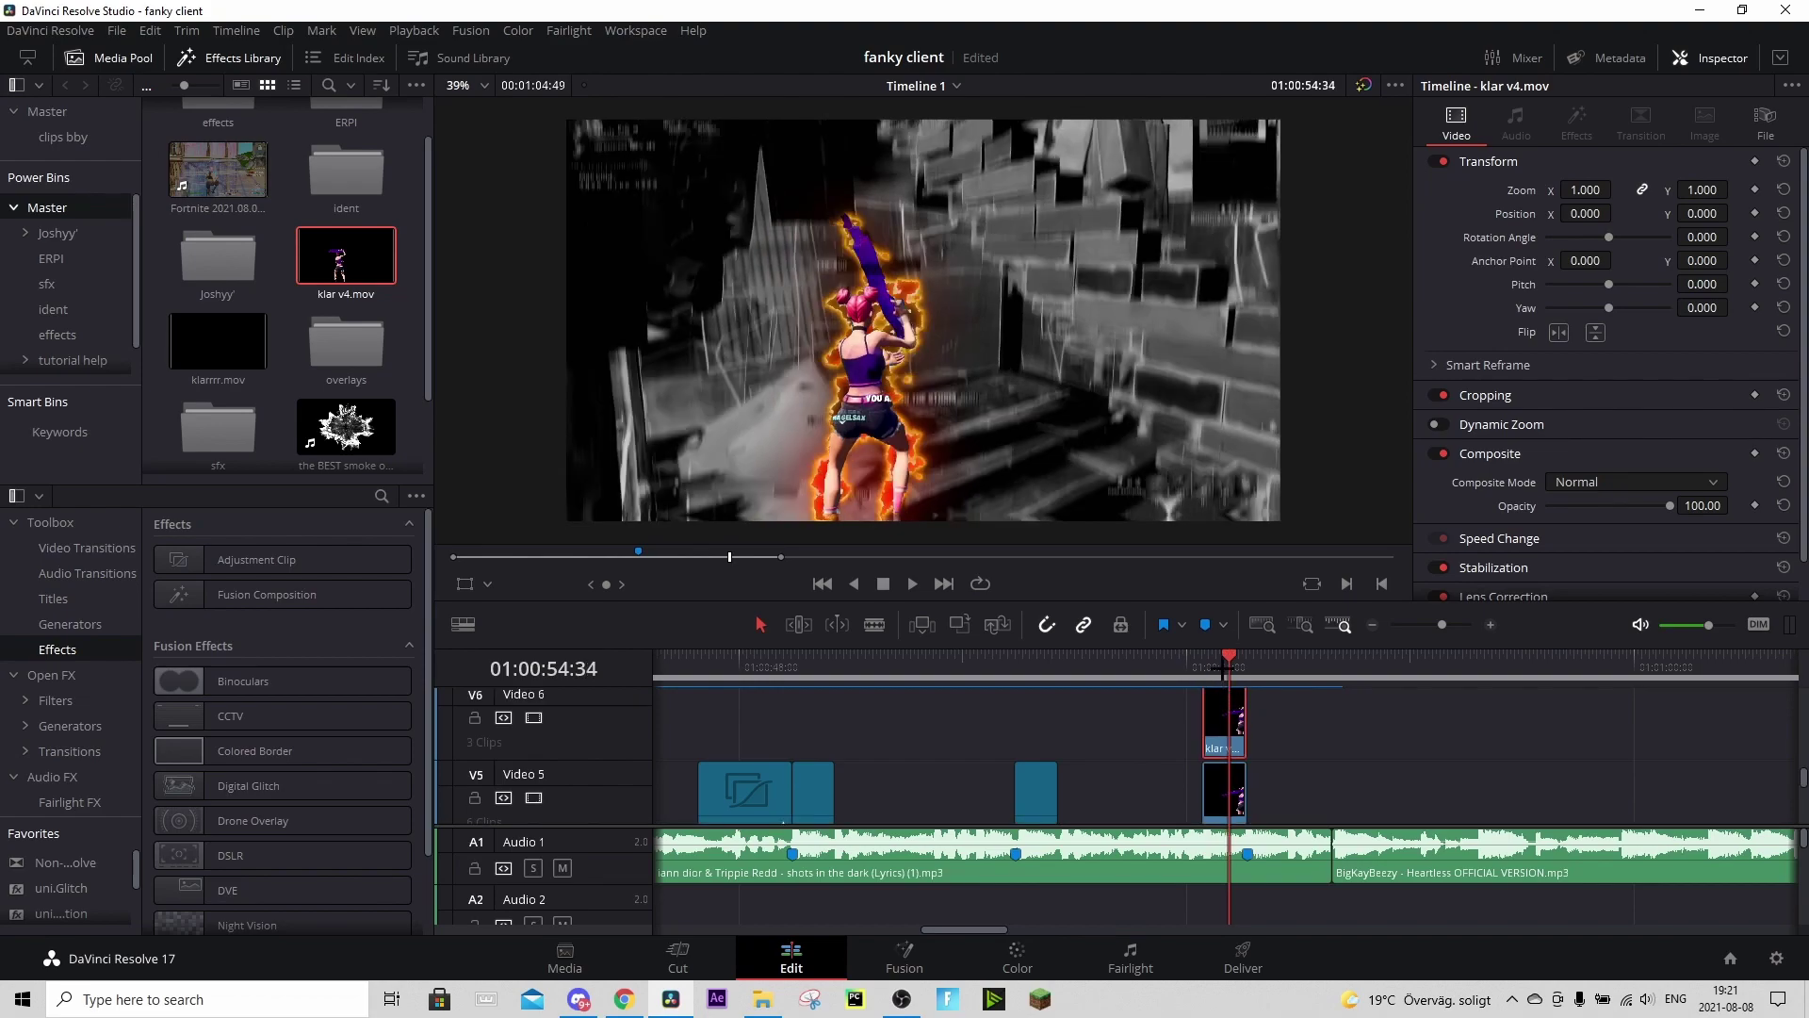
pyautogui.scroll(1, 1131, 754)
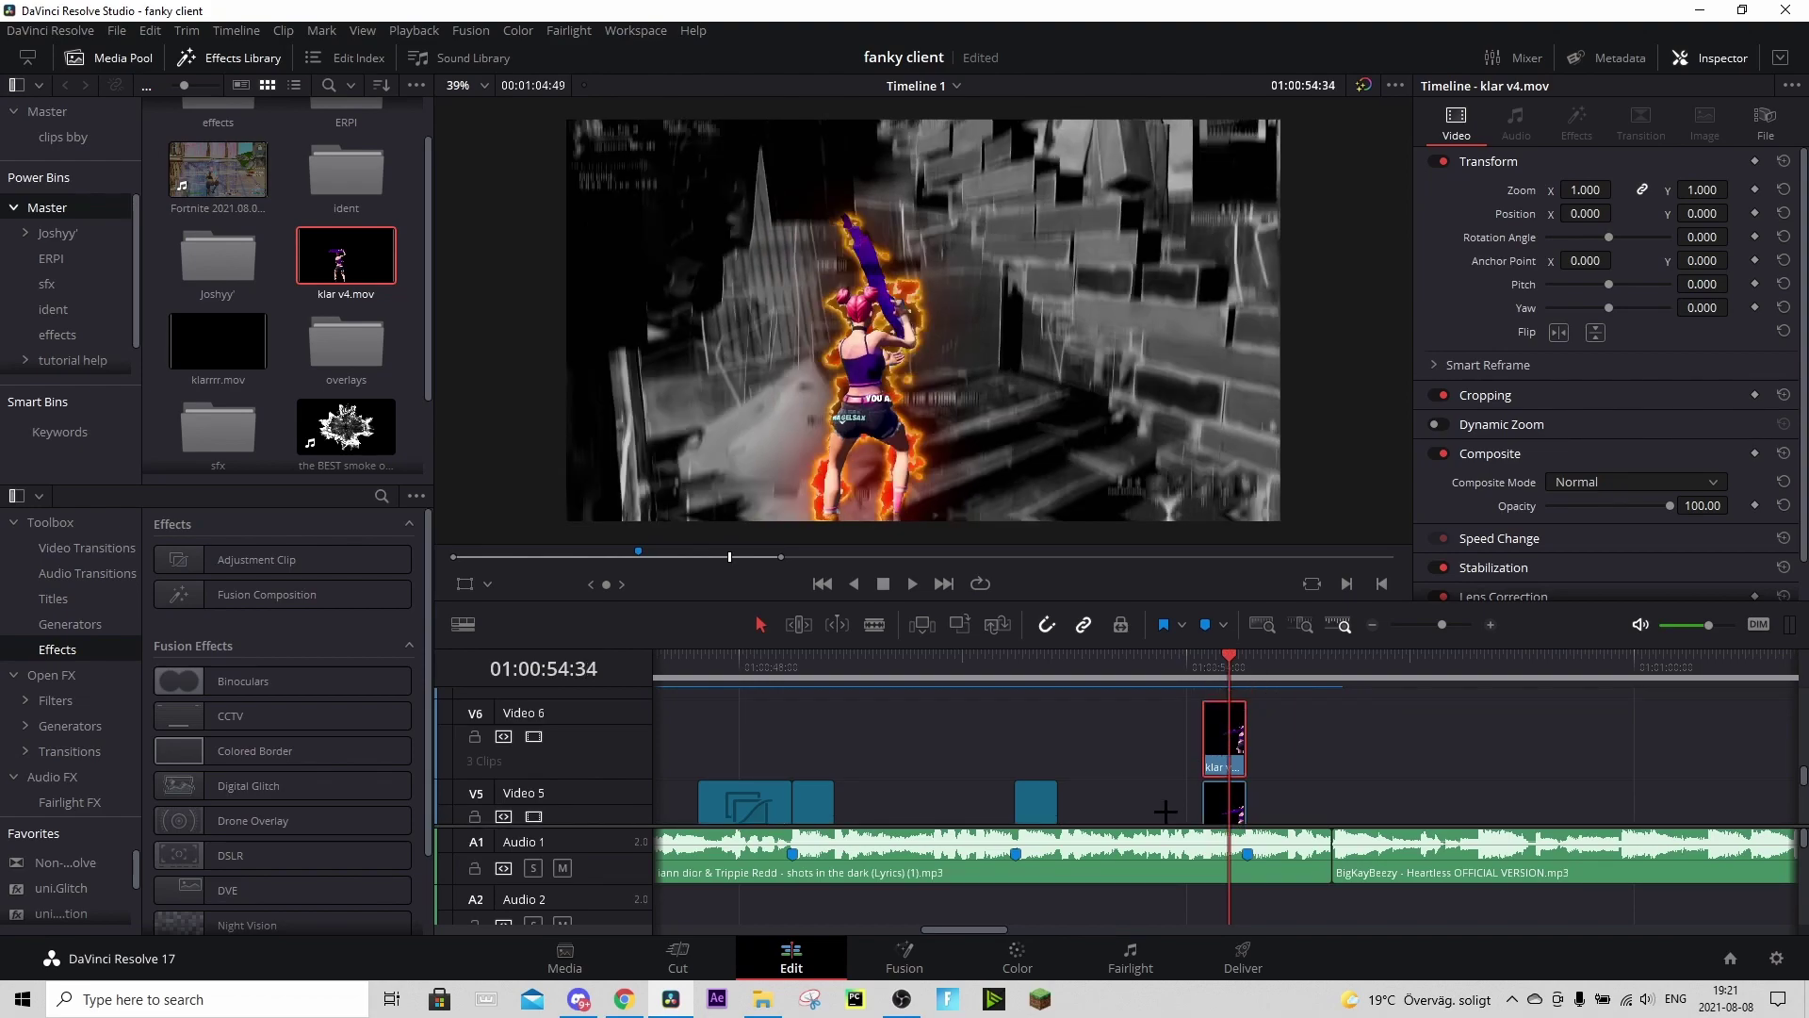
pyautogui.click(904, 956)
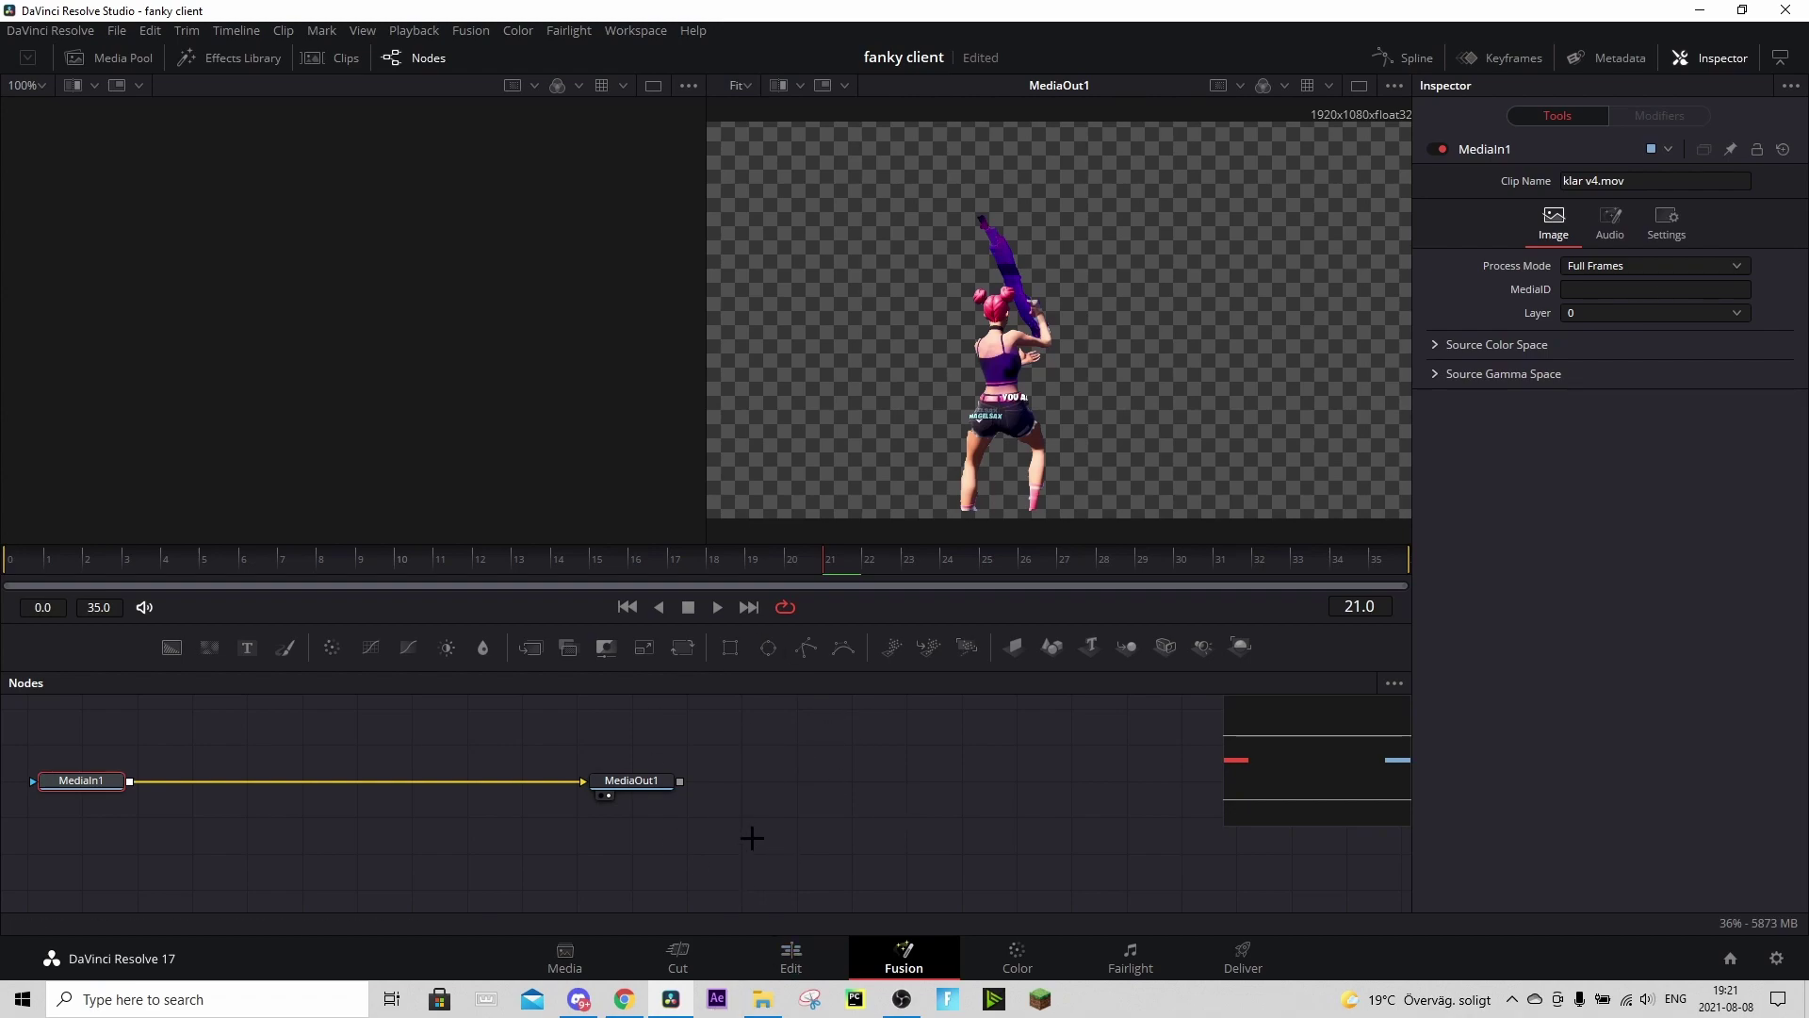
# - Paste the EdgeDetect, uniGlimmer, LightRays and HueSatBright chain after MediaIn1 and wire it to MediaOut1
pyautogui.hotkey('ctrl', 'v')
pyautogui.moveTo(341, 780); pyautogui.dragTo(331, 830)
pyautogui.moveTo(637, 781); pyautogui.dragTo(806, 813)
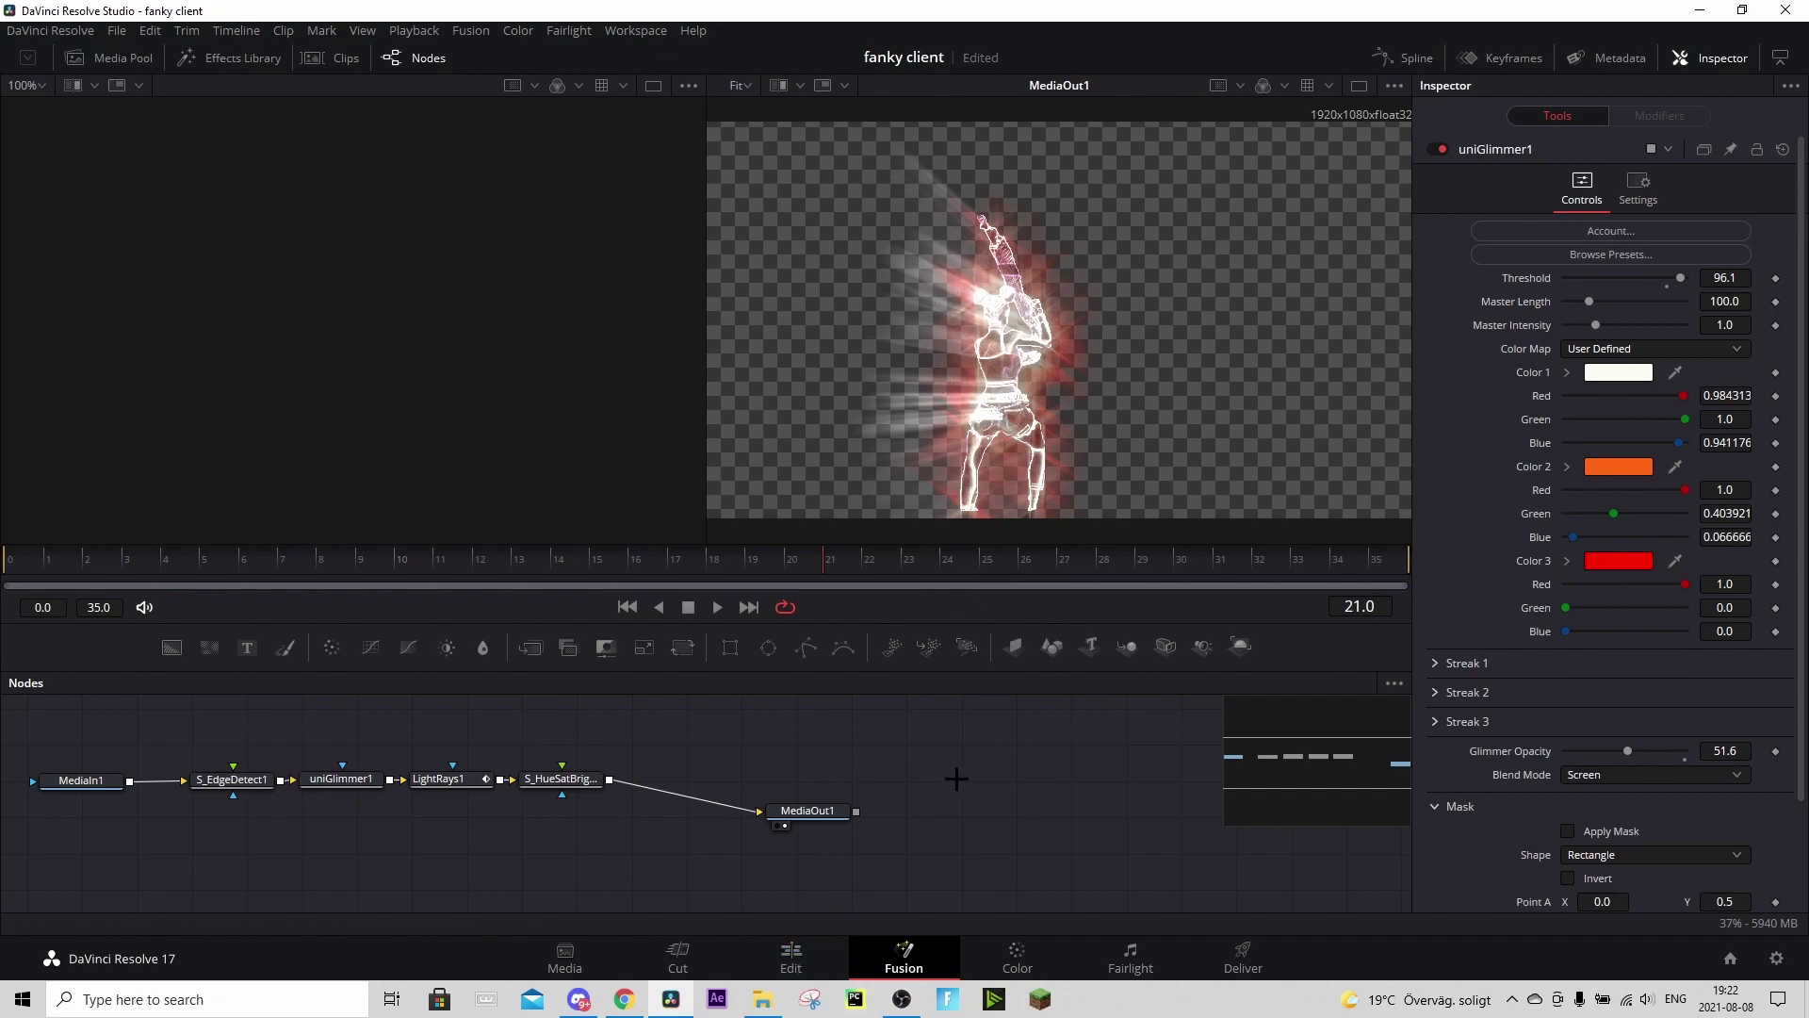
# - Go back to the Edit page and review the glowing character on the timeline
pyautogui.click(791, 953)
pyautogui.scroll(-6, 1268, 738)
pyautogui.scroll(11, 1272, 743)
pyautogui.scroll(-3, 1301, 767)
pyautogui.scroll(-1, 1291, 775)
pyautogui.scroll(1, 1266, 783)
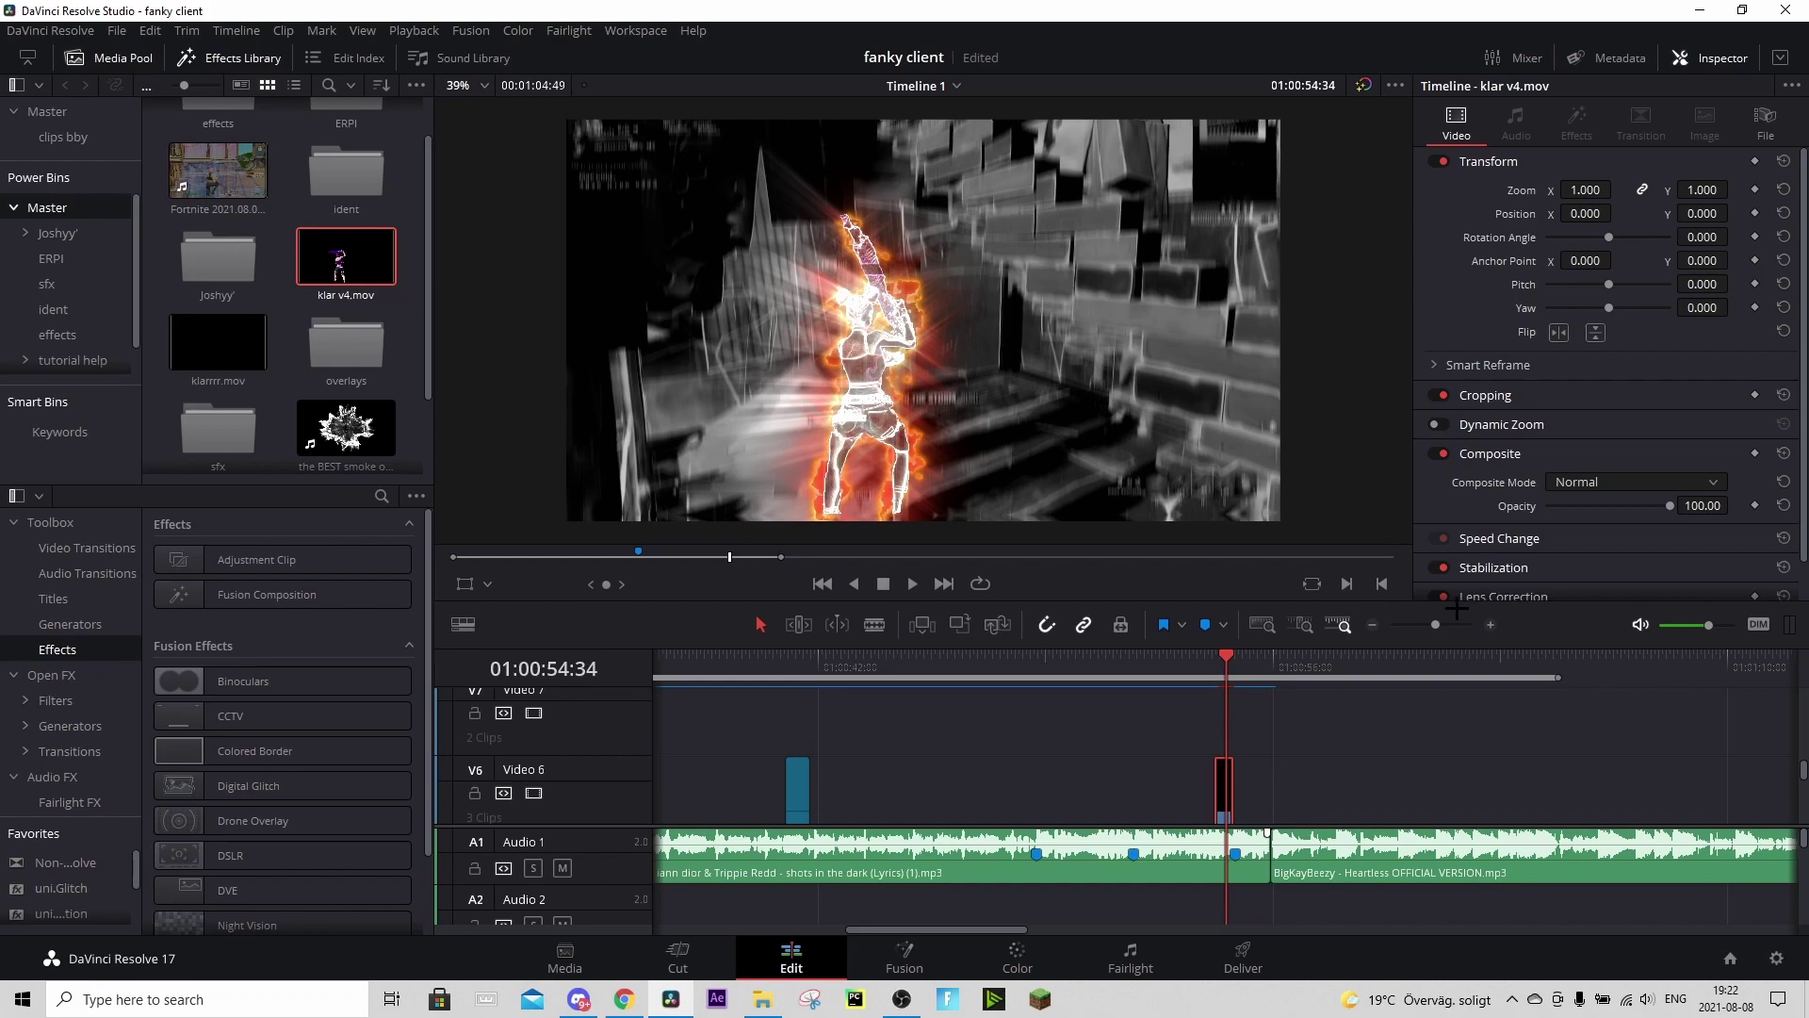
# - Drop an Adjustment Clip from the Toolbox onto V7 above the character and open it in Fusion
pyautogui.moveTo(1416, 623); pyautogui.dragTo(1433, 624)
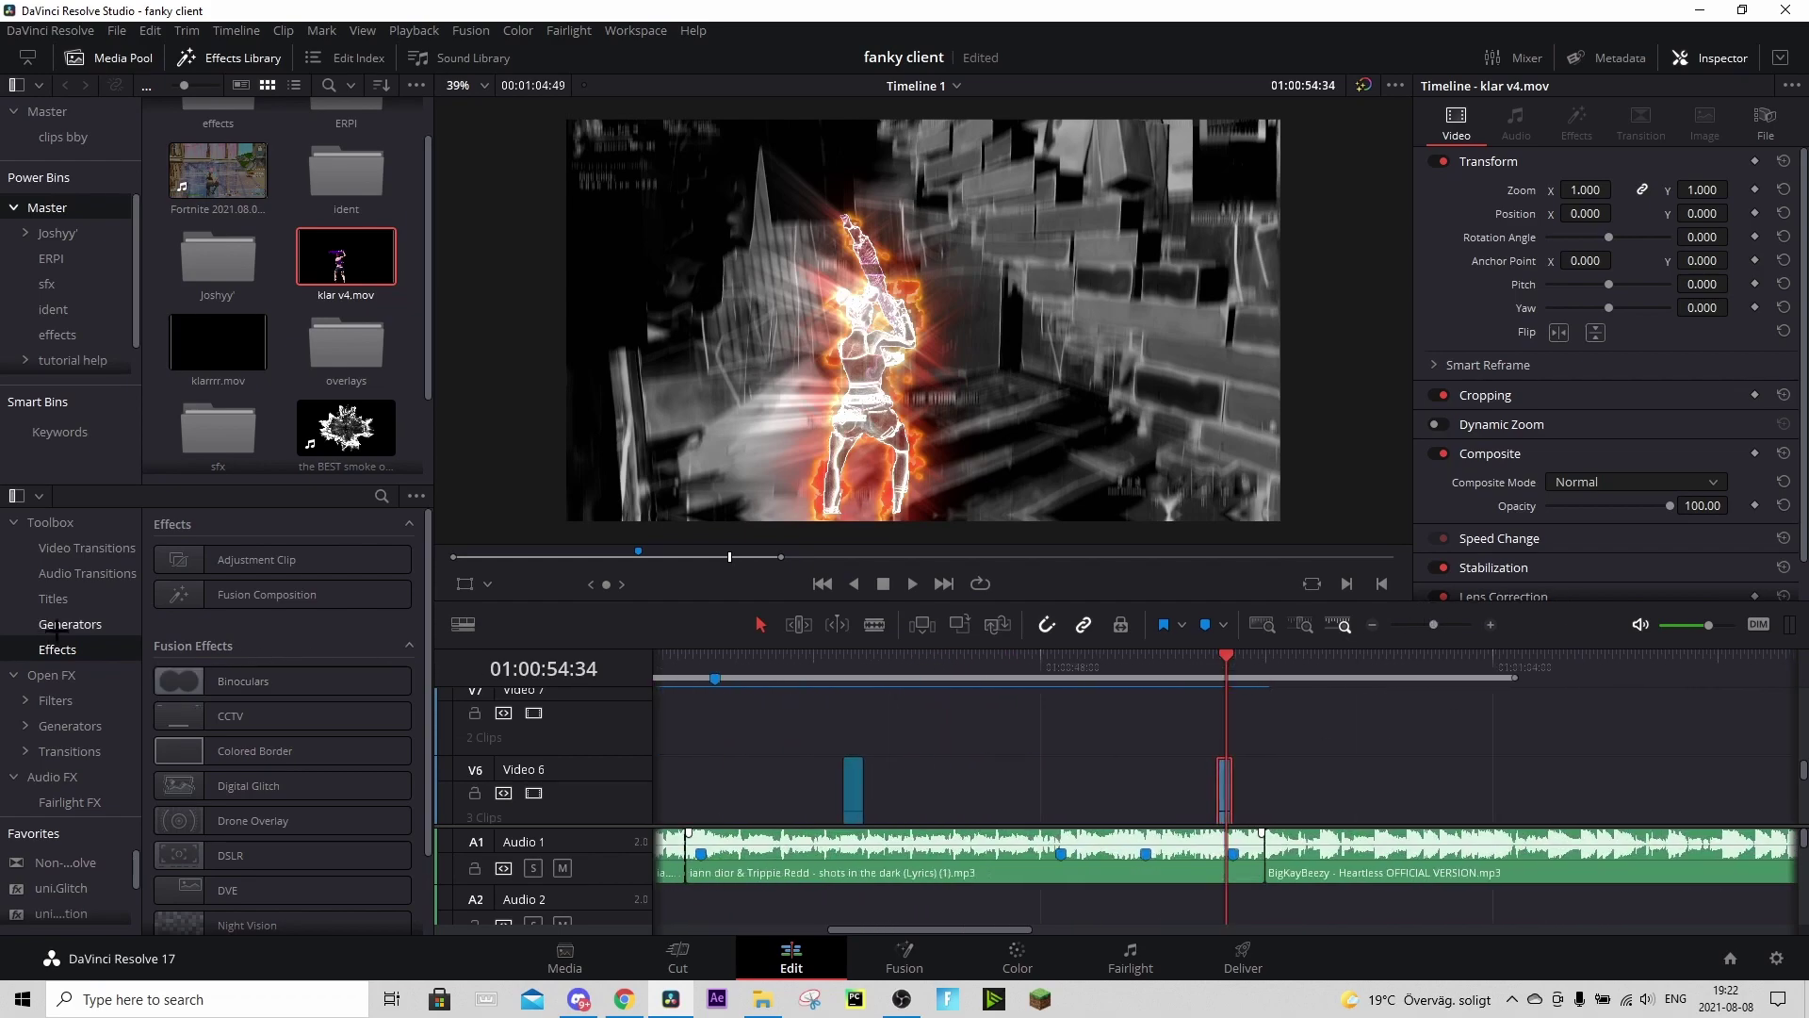
pyautogui.moveTo(189, 563); pyautogui.dragTo(1099, 743)
pyautogui.click(1487, 629)
pyautogui.click(1487, 629)
pyautogui.click(1488, 629)
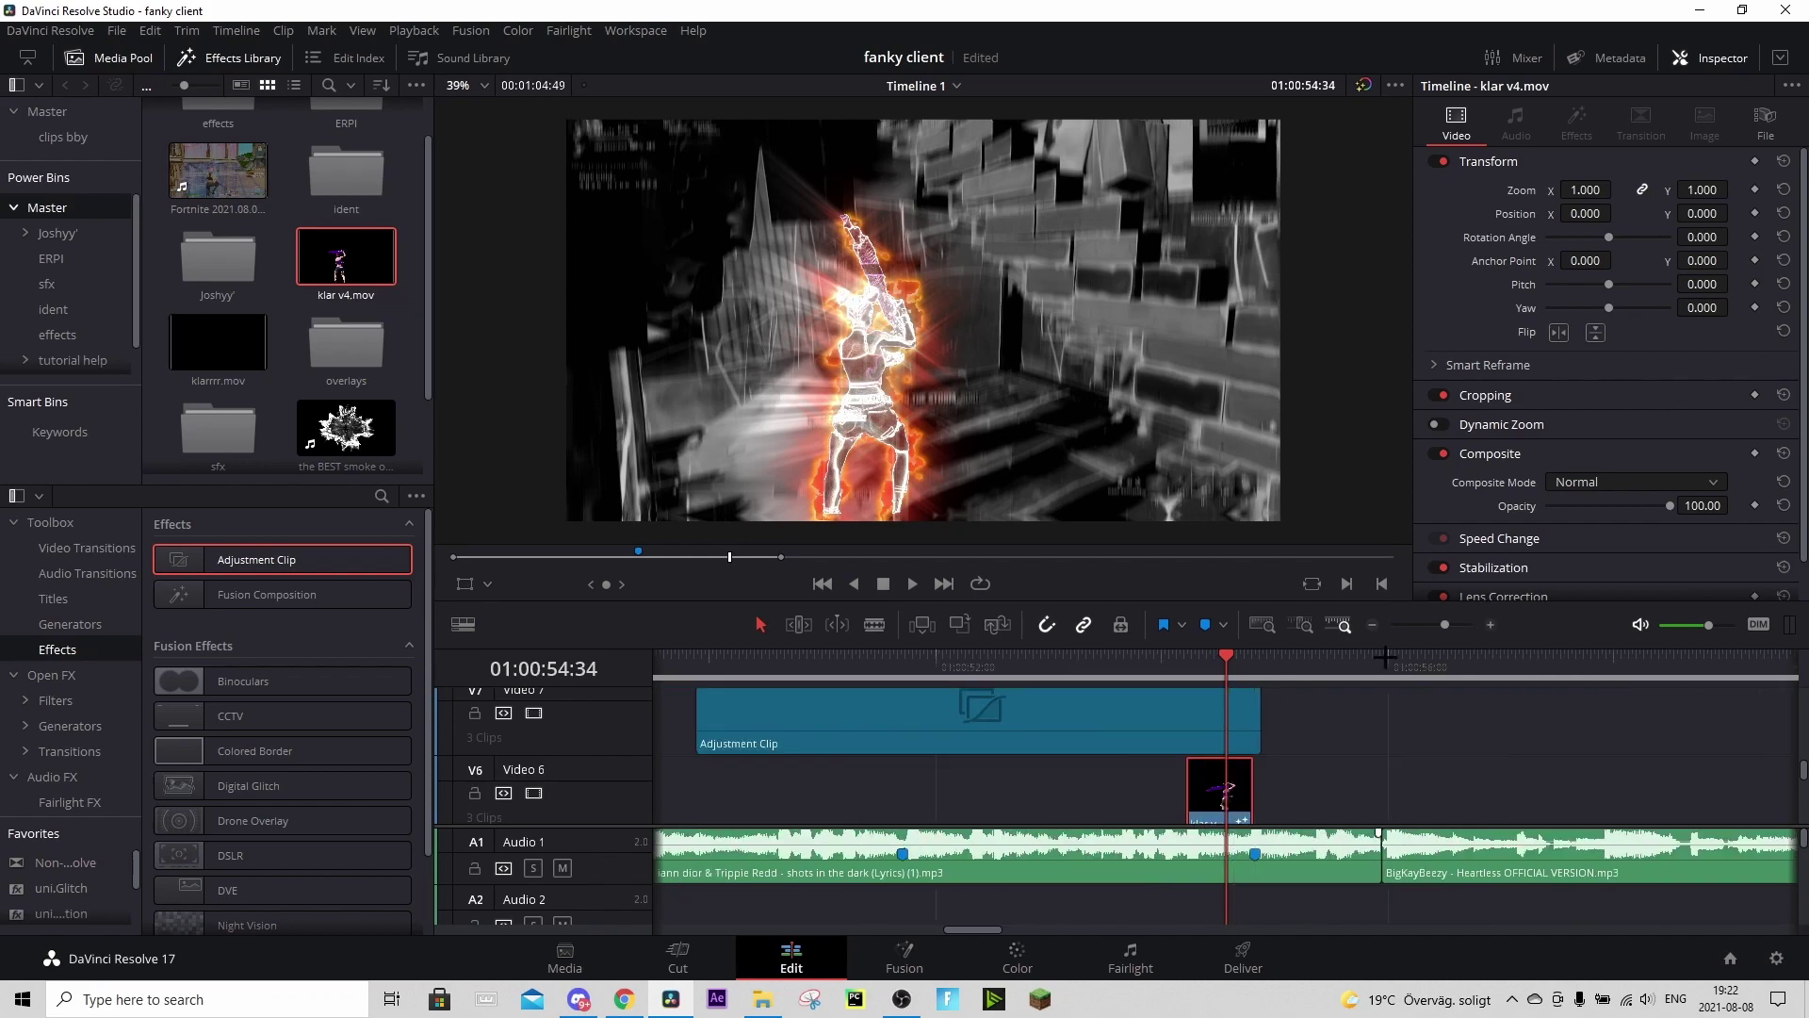
pyautogui.click(1163, 714)
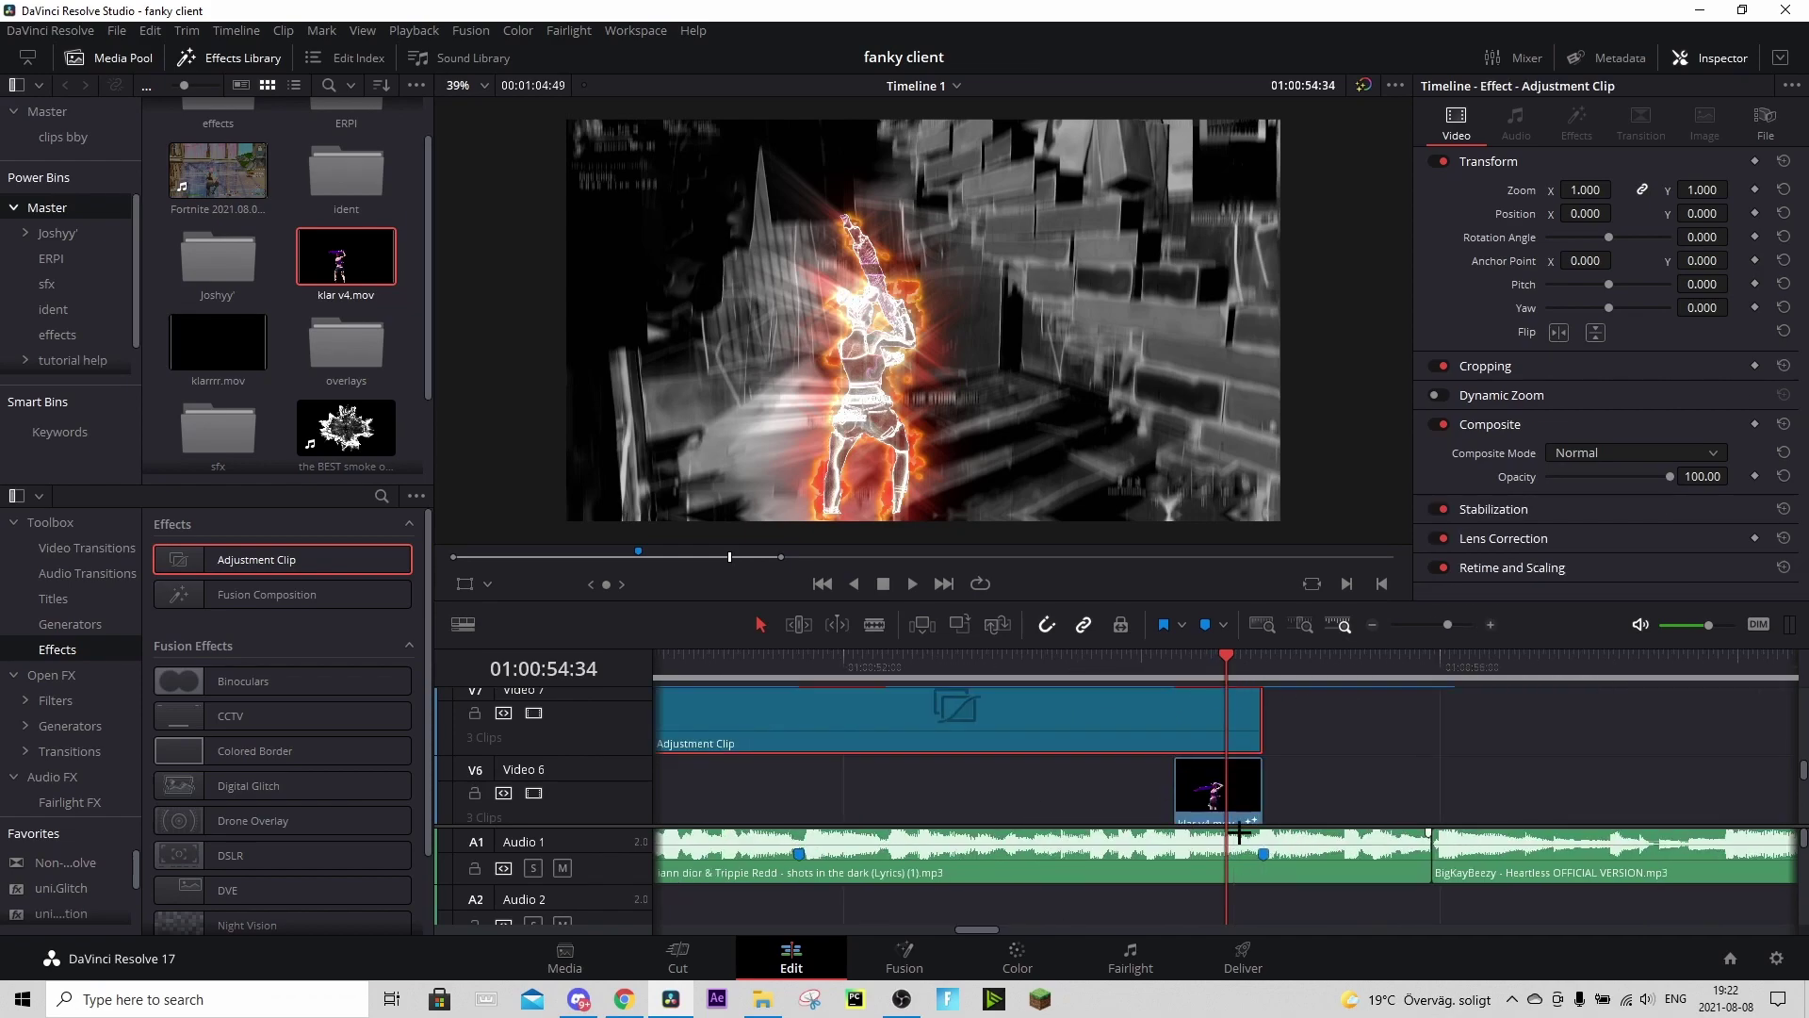
pyautogui.click(1186, 667)
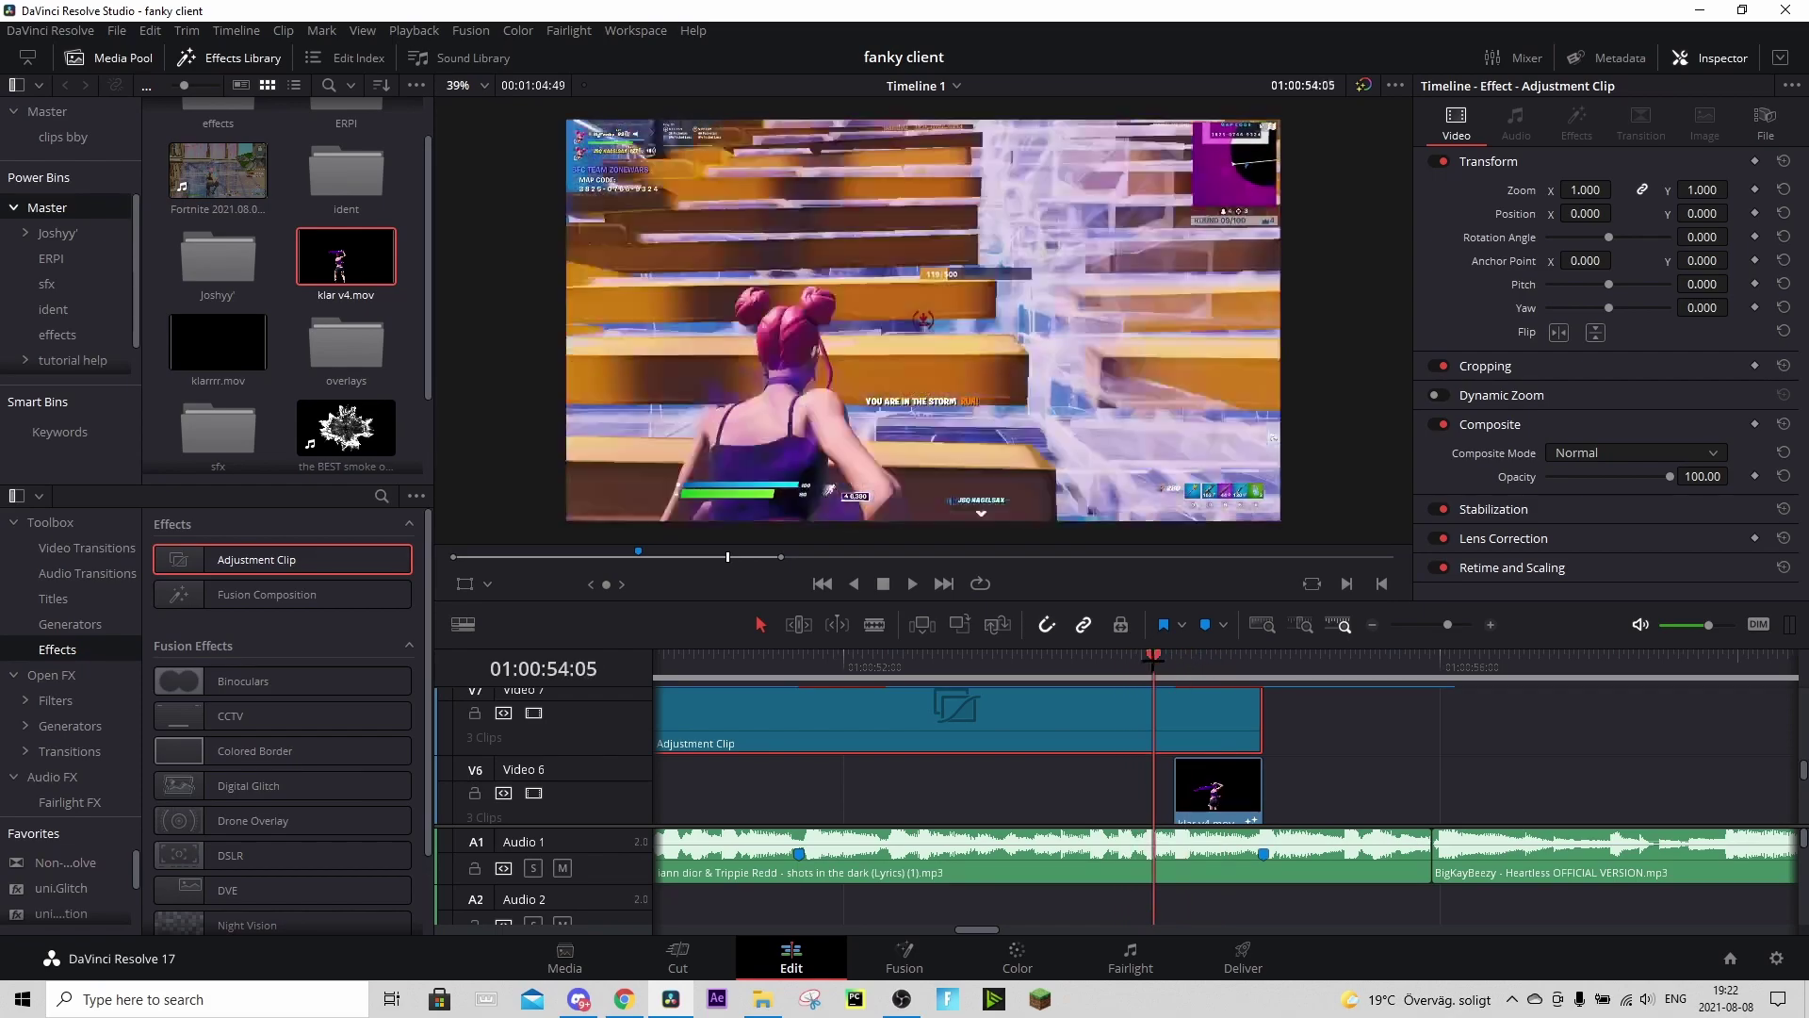
pyautogui.click(904, 958)
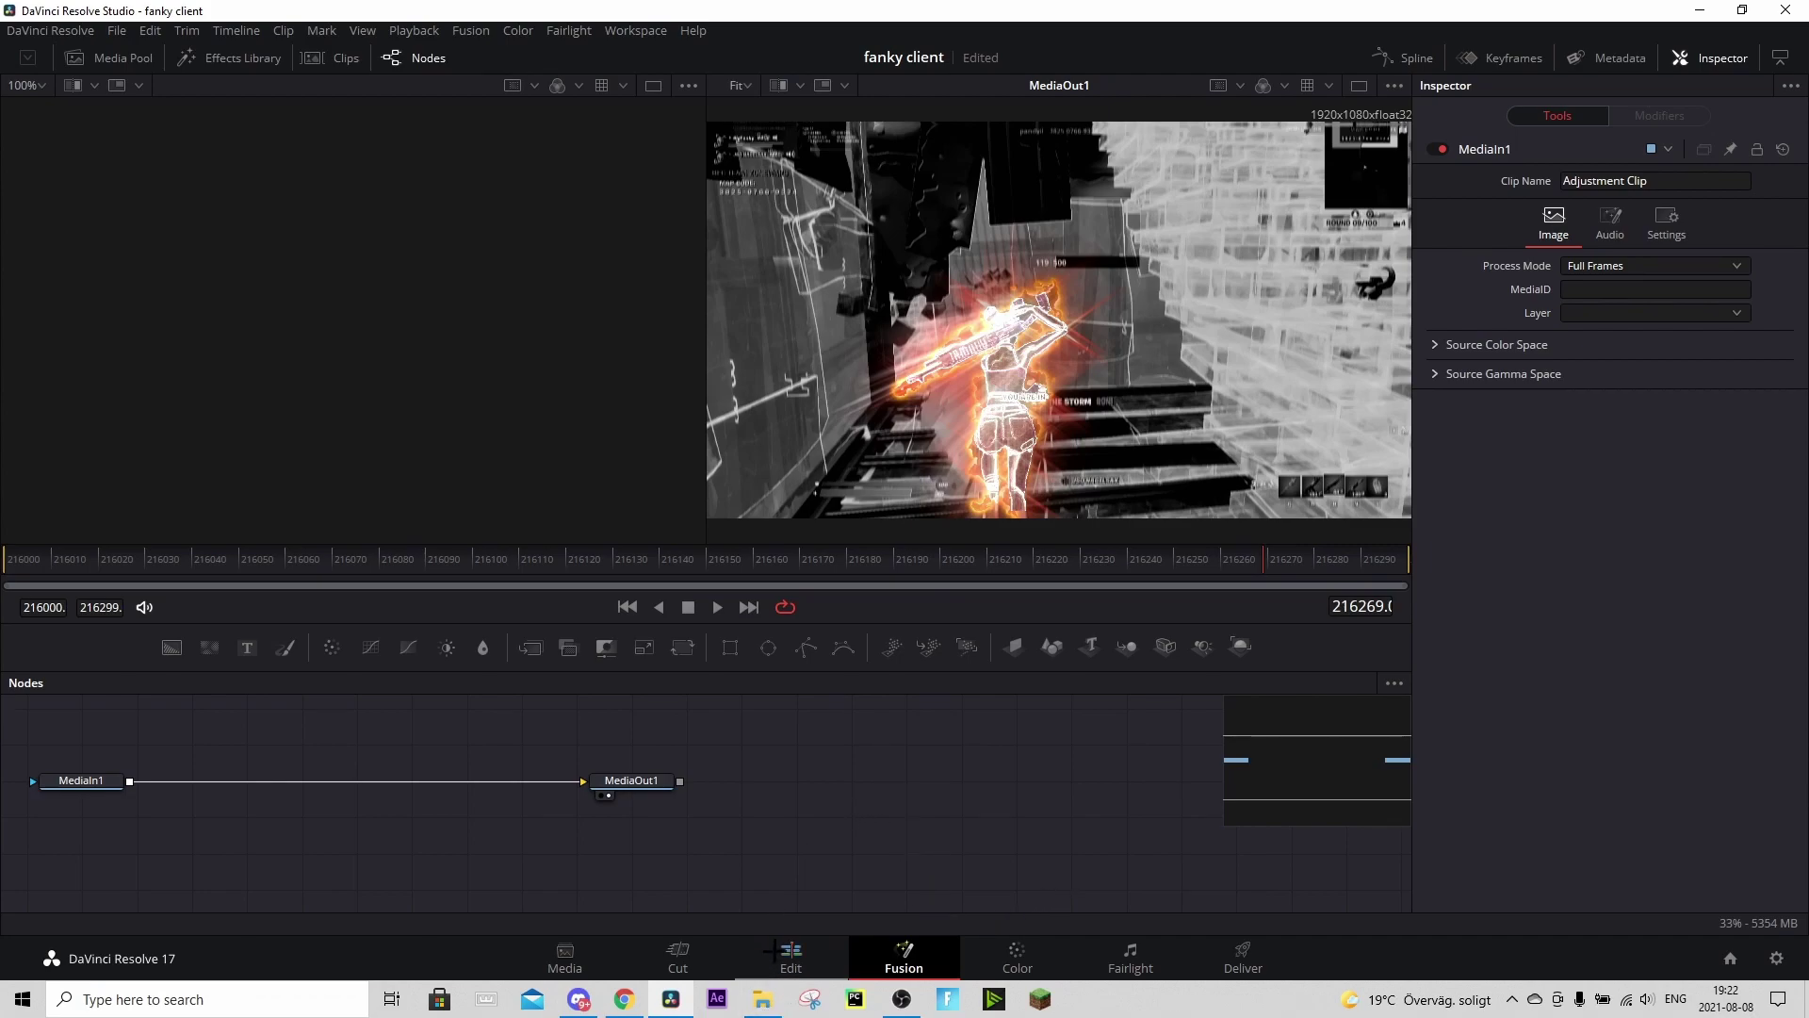
# - Paste RadialBlur1 and S_BlurMoCurves1, link S_BlurMoCurves1 to MediaOut1, and return to Edit
pyautogui.hotkey('ctrl', 'v')
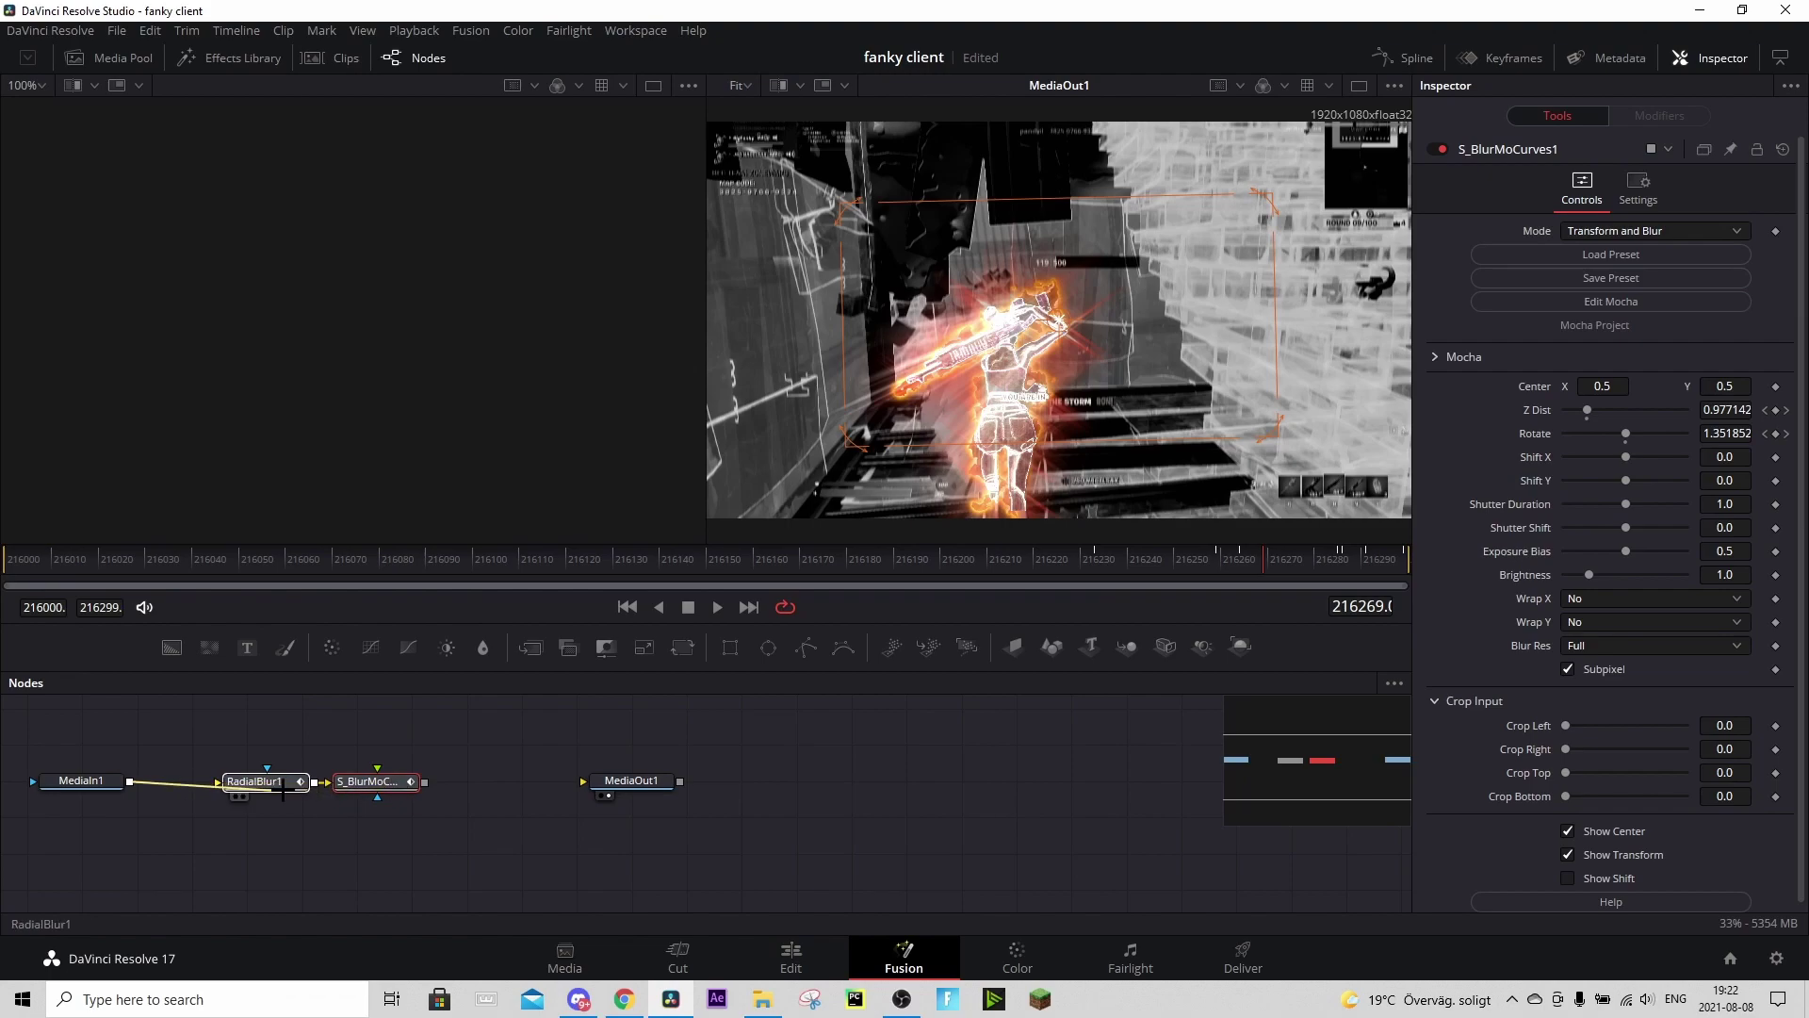
pyautogui.moveTo(425, 781); pyautogui.dragTo(583, 782)
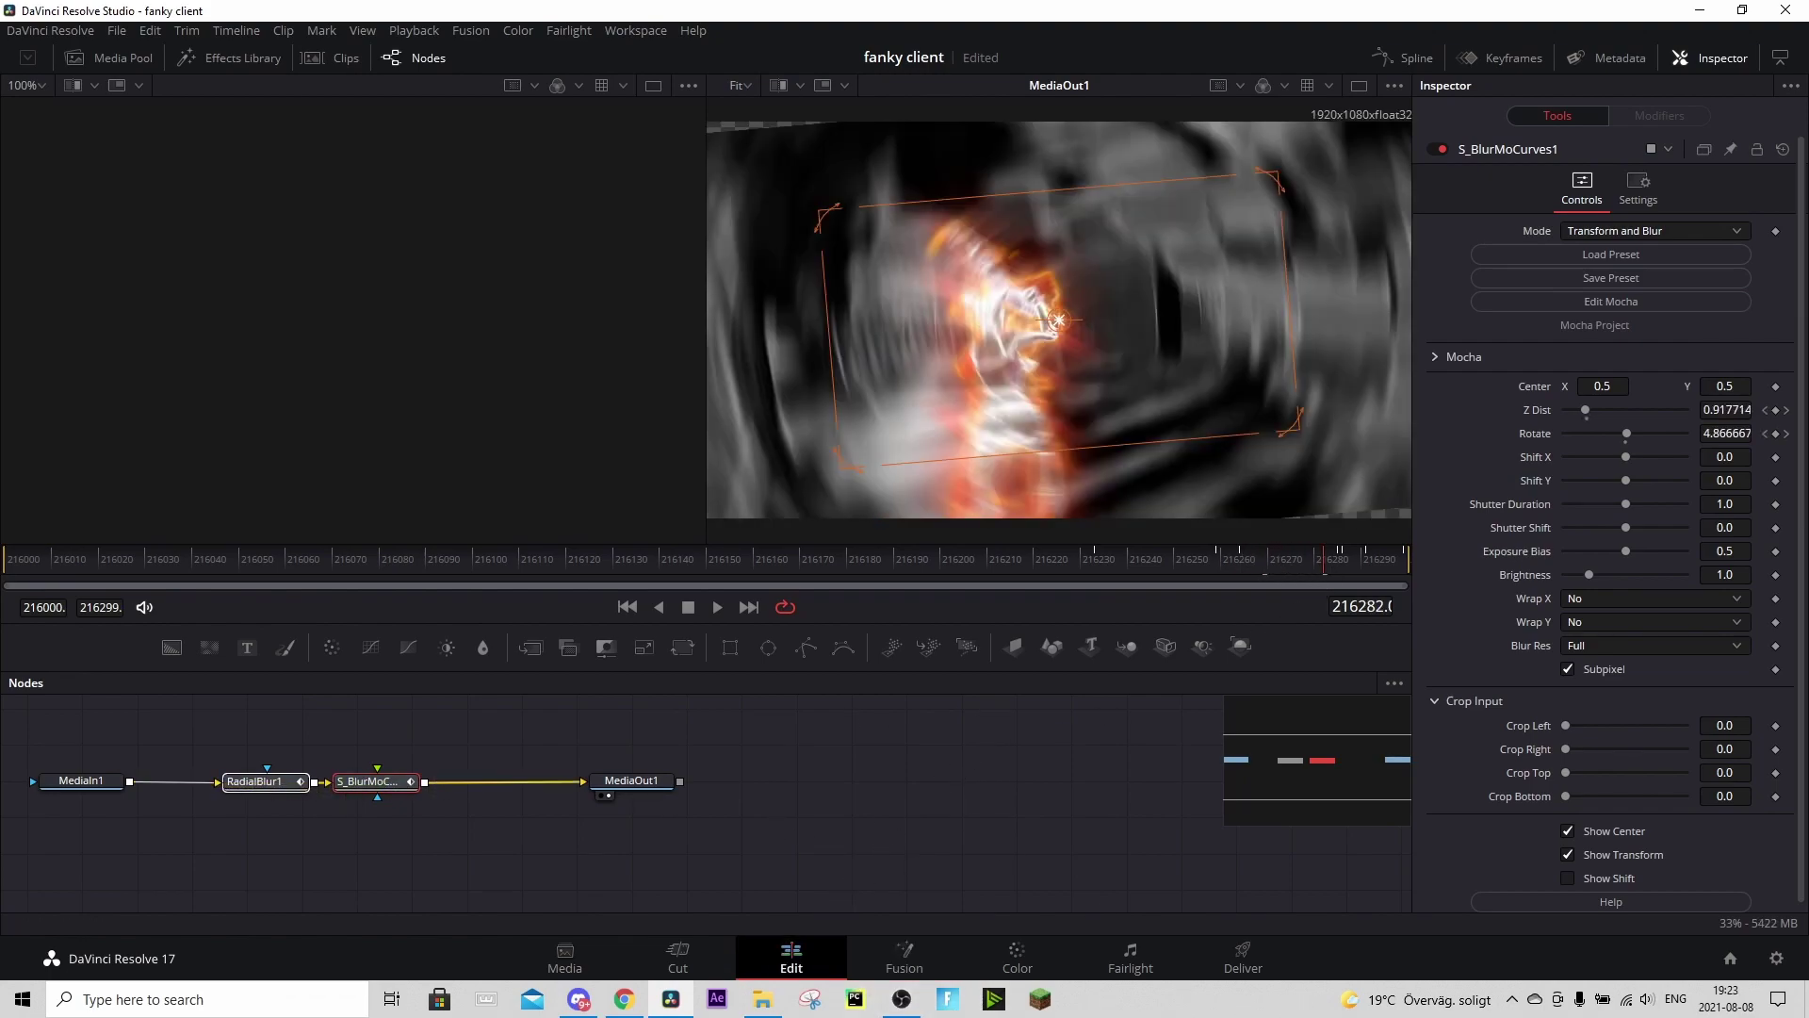
pyautogui.click(792, 957)
pyautogui.click(1259, 678)
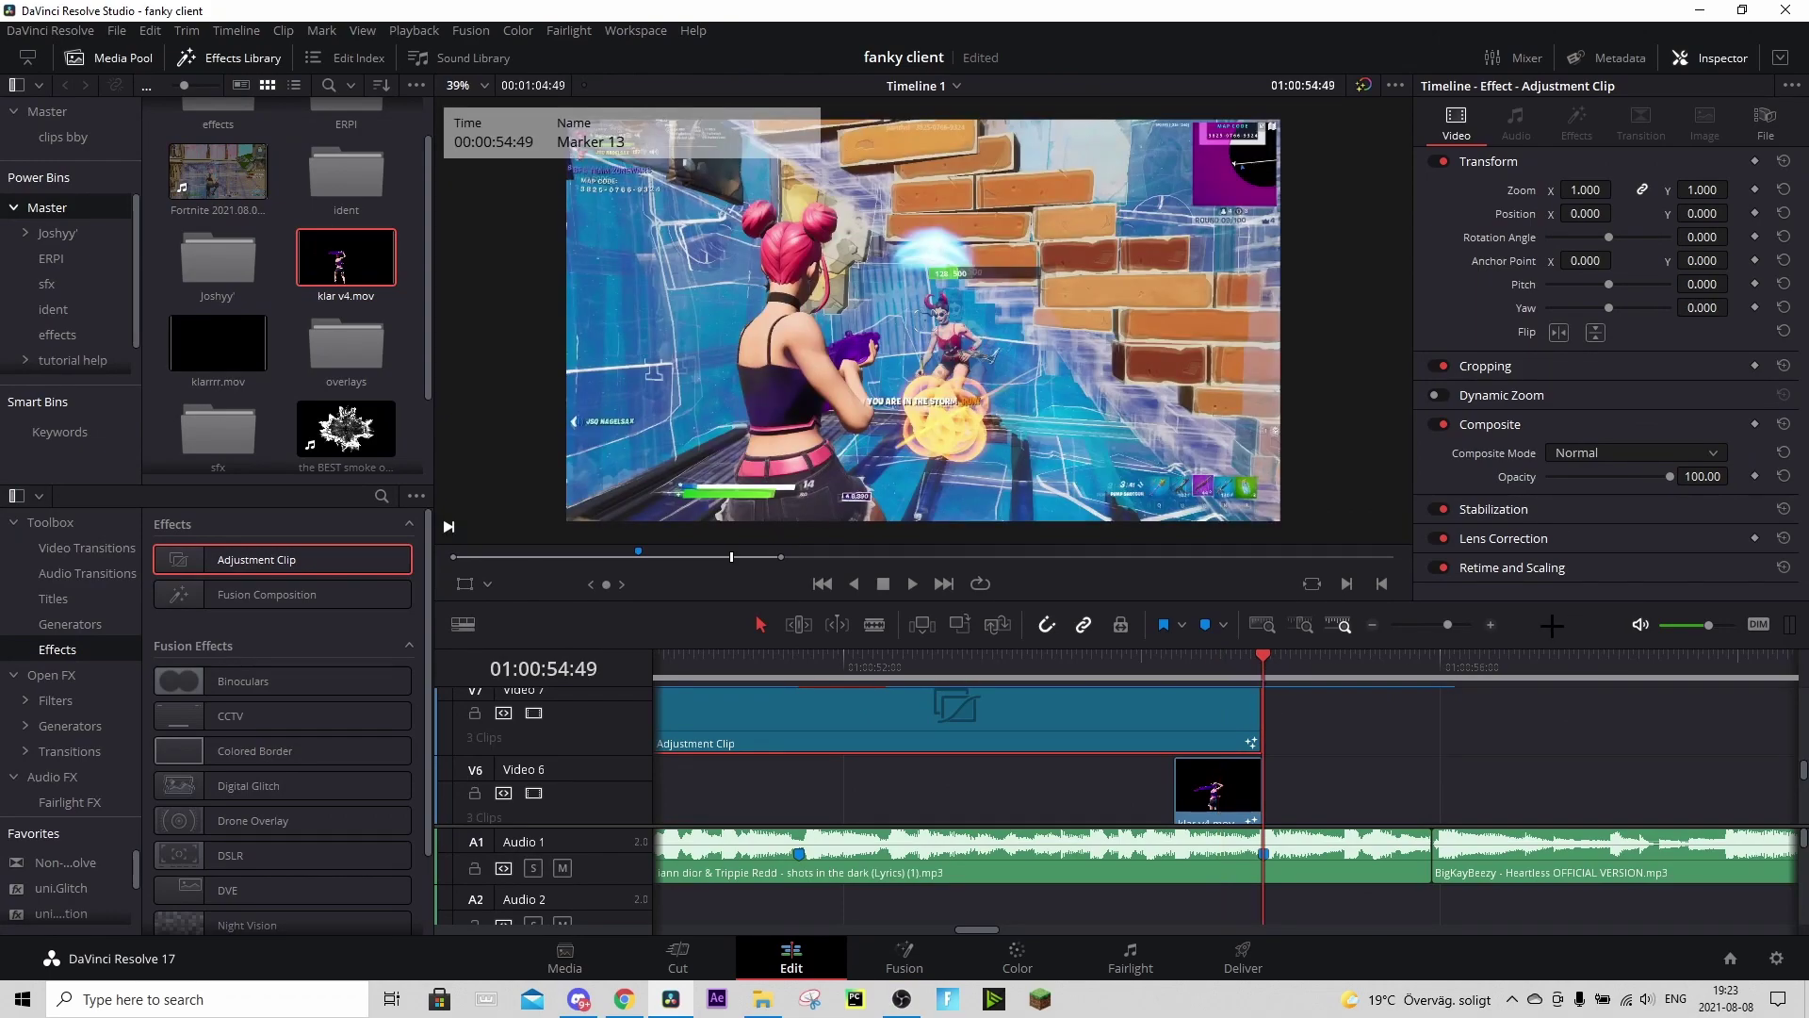
# - Drop a second Adjustment Clip onto V5 right after the character clip
pyautogui.scroll(-3, 1408, 726)
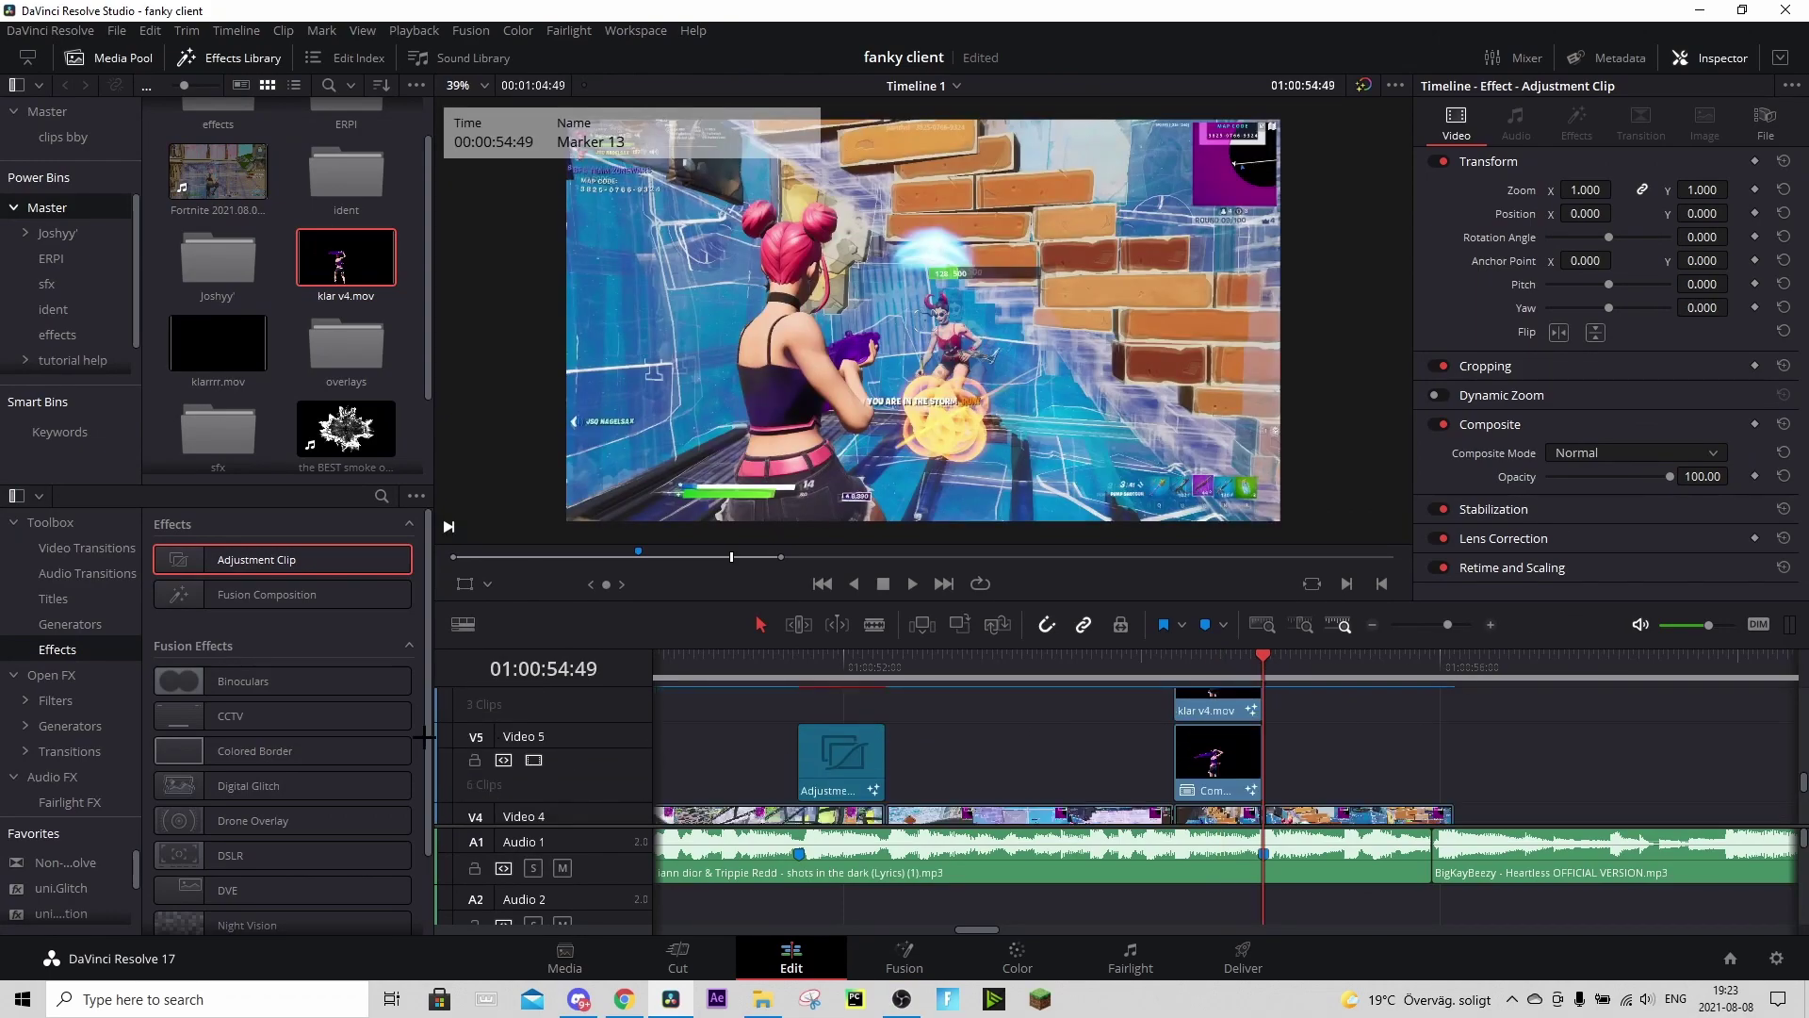
pyautogui.moveTo(388, 565); pyautogui.dragTo(1300, 757)
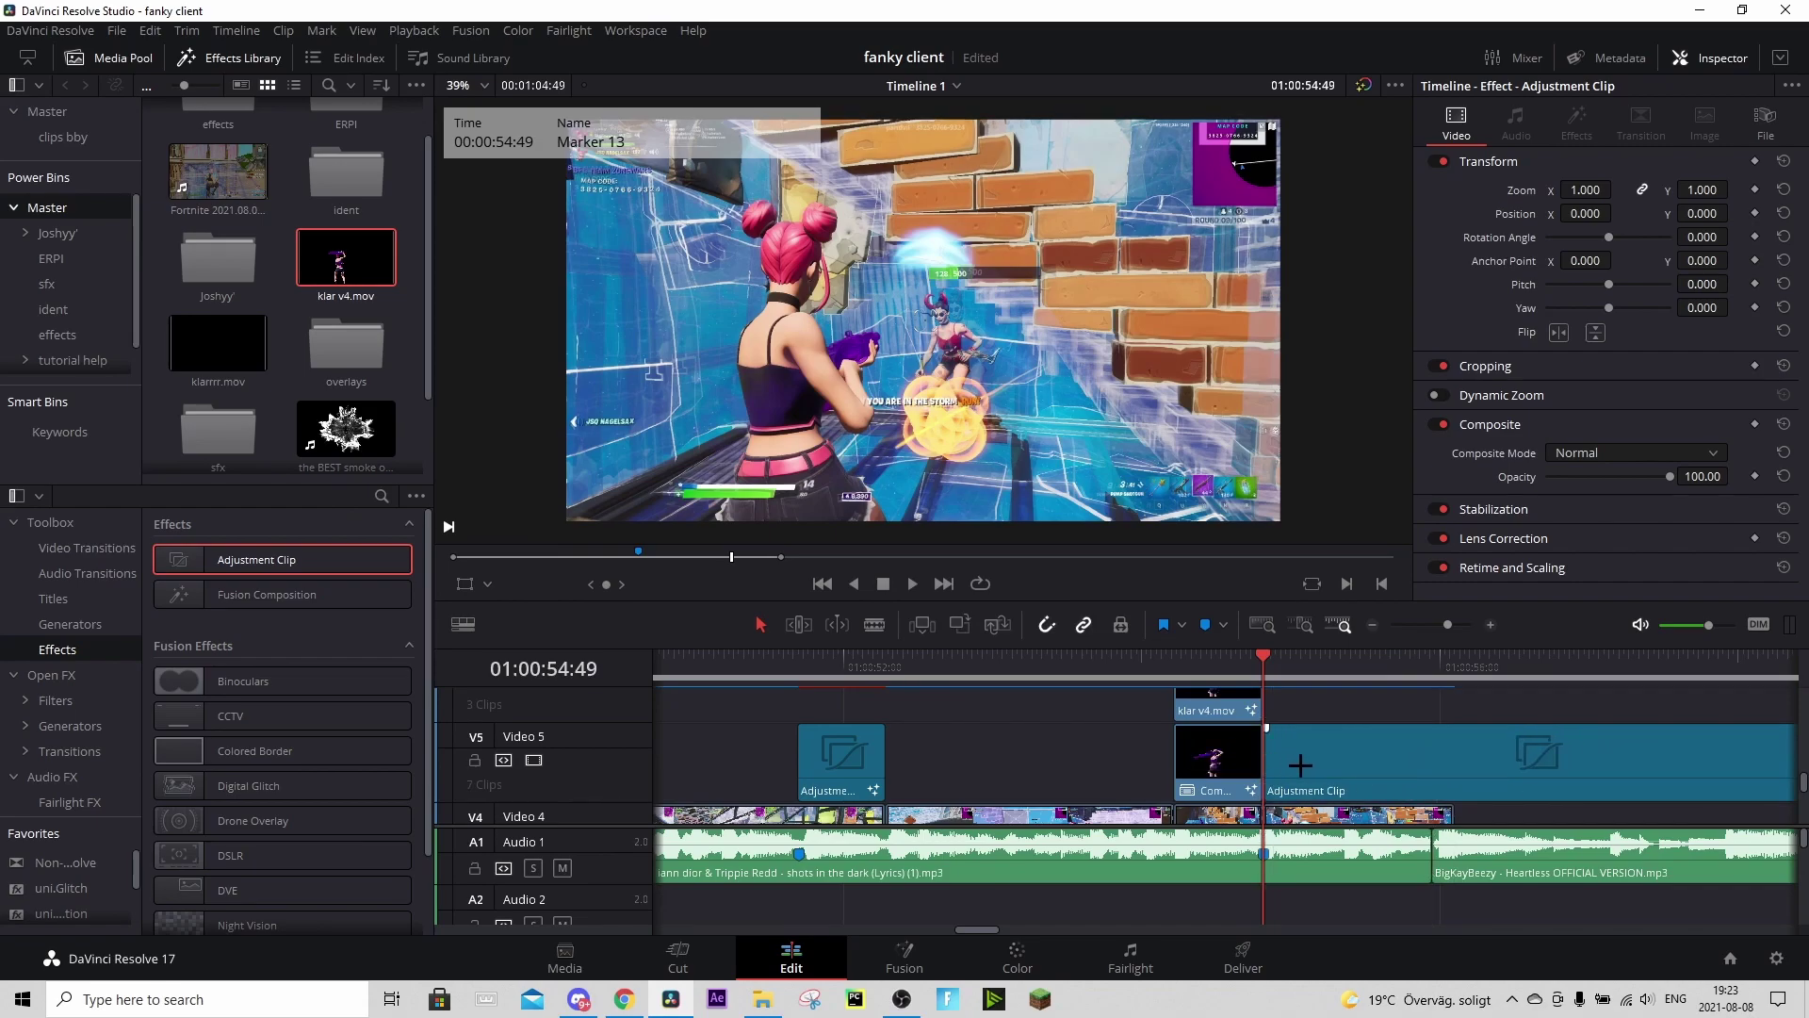
pyautogui.click(1355, 657)
pyautogui.scroll(2, 1310, 722)
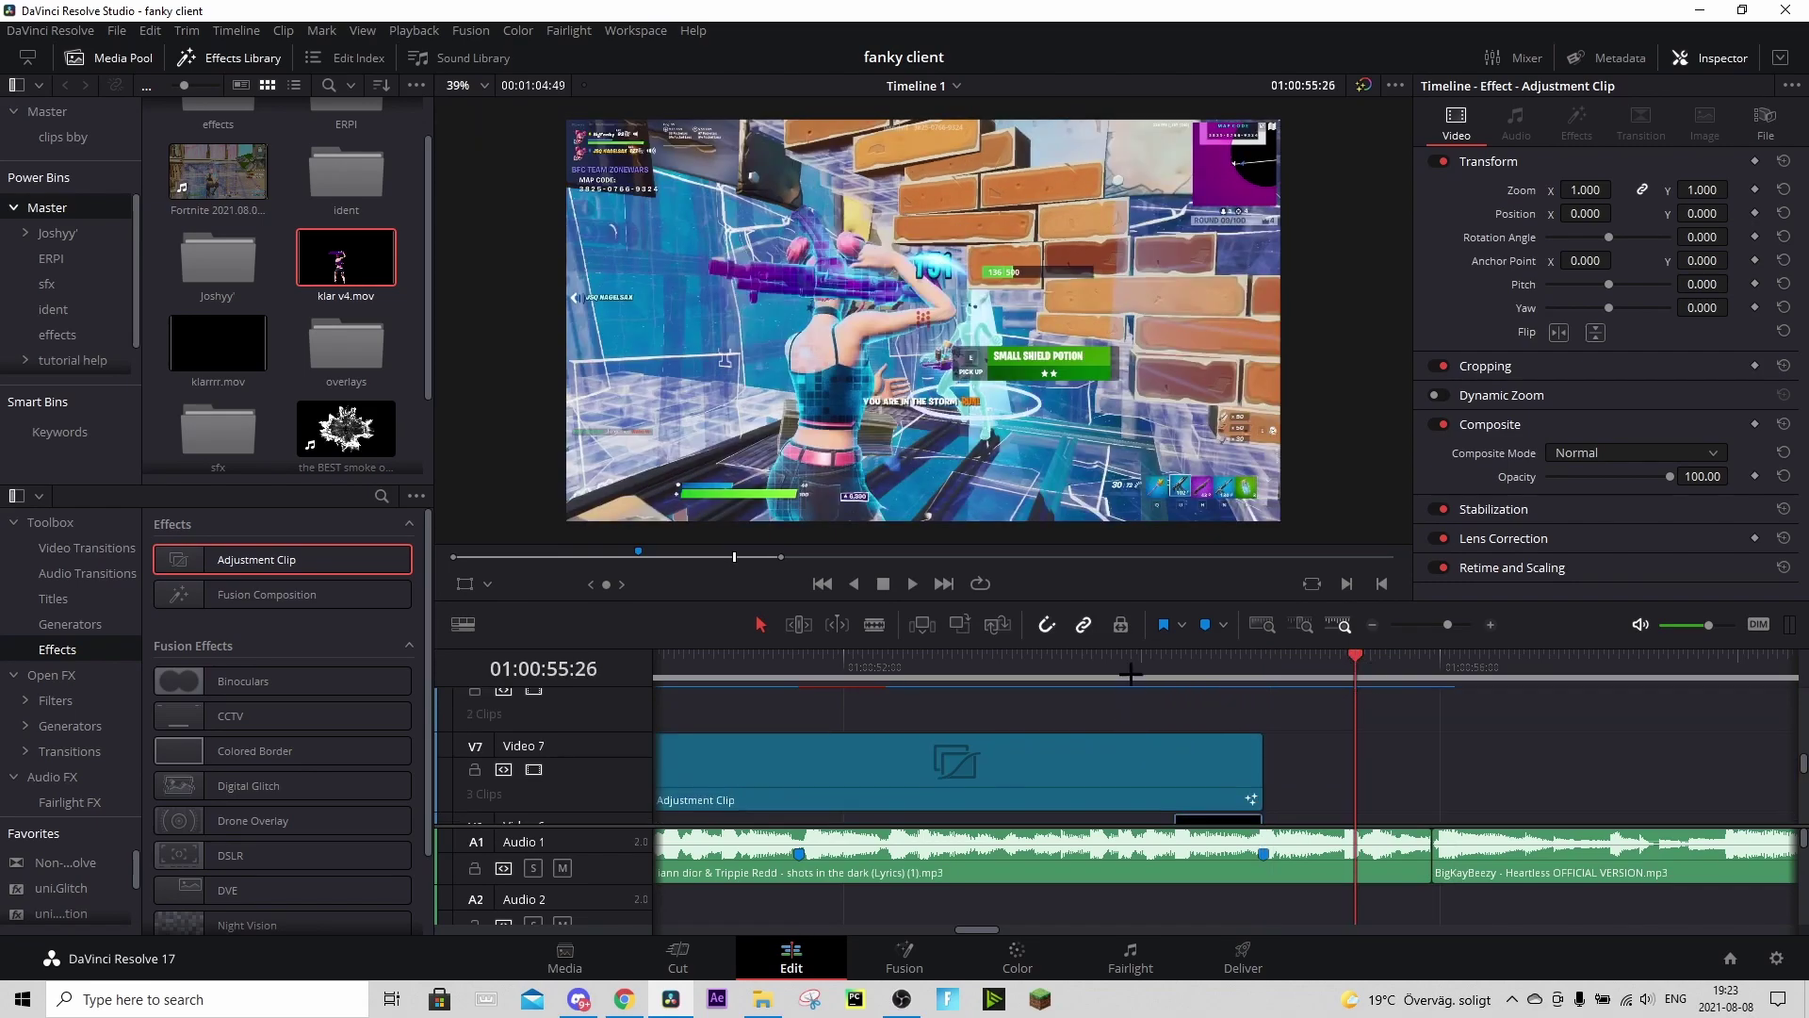
pyautogui.click(1134, 671)
# - Delete the selected V7 adjustment clip, then open the V5 adjustment clip in Fusion
pyautogui.click(1112, 768)
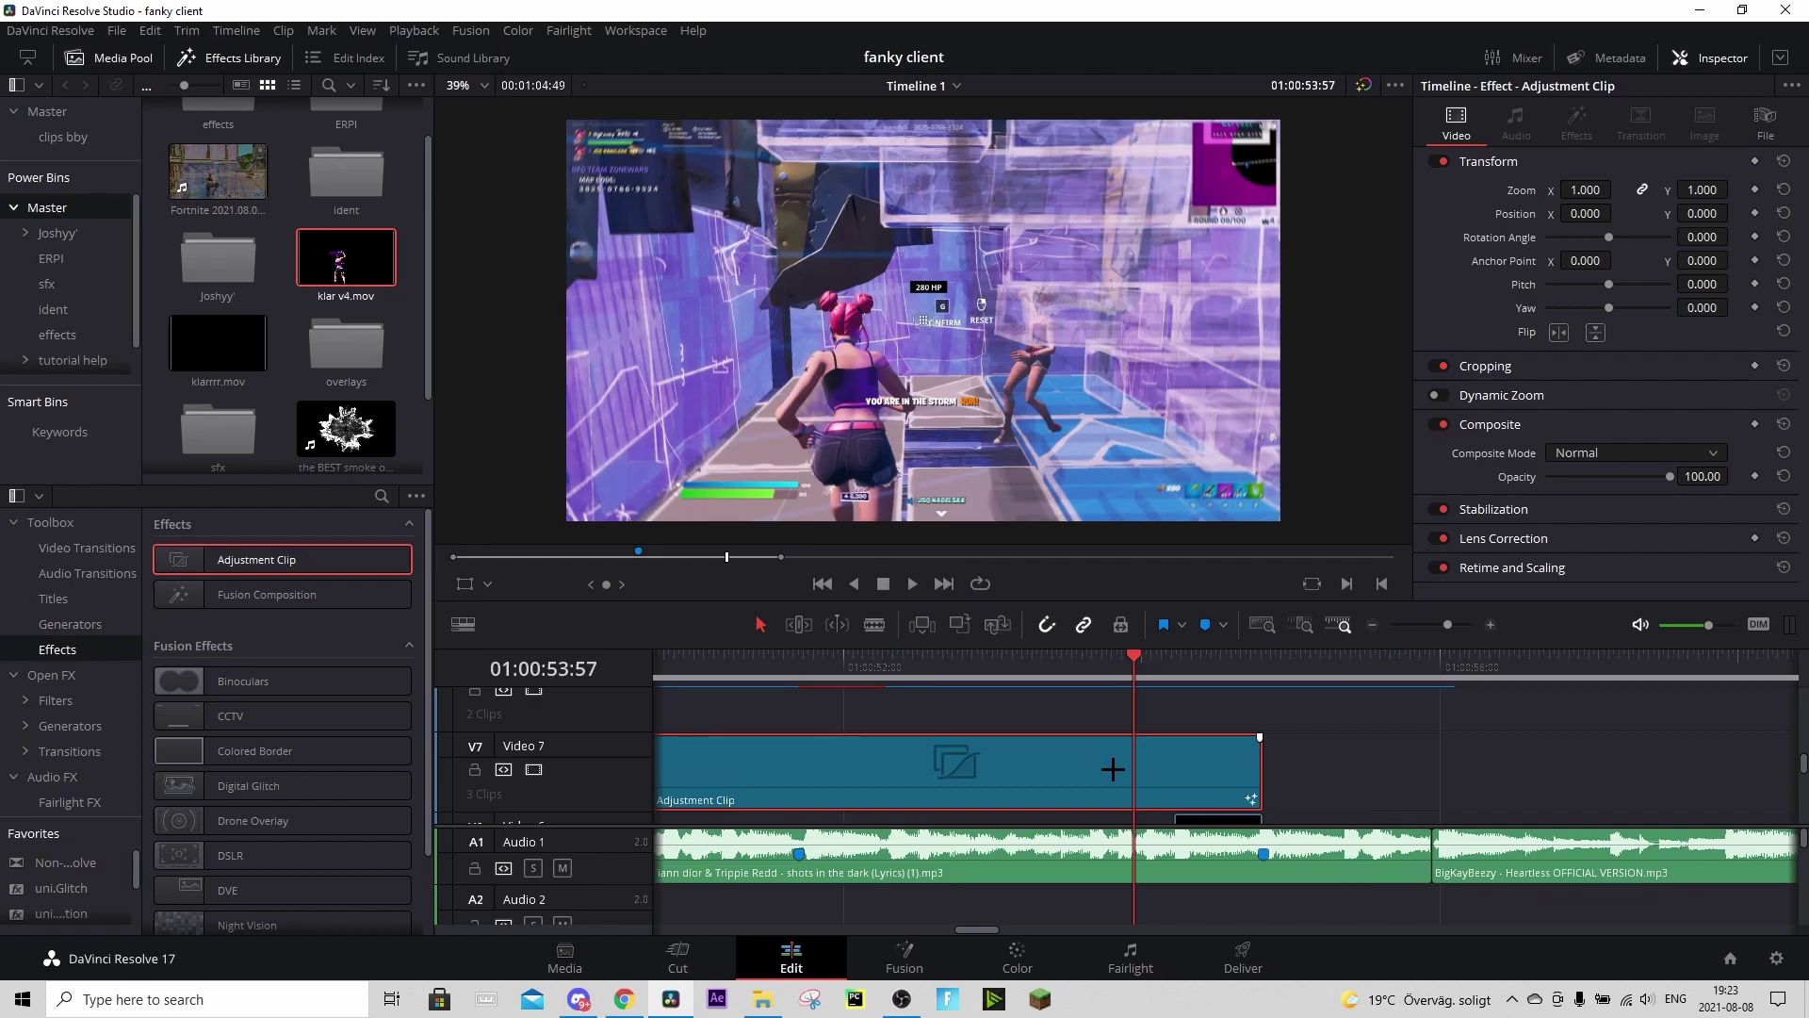
pyautogui.press('Delete')
pyautogui.scroll(-2, 1433, 716)
pyautogui.click(1404, 699)
pyautogui.moveTo(1402, 700); pyautogui.dragTo(1350, 706)
pyautogui.scroll(-3, 1452, 707)
pyautogui.scroll(1, 1441, 705)
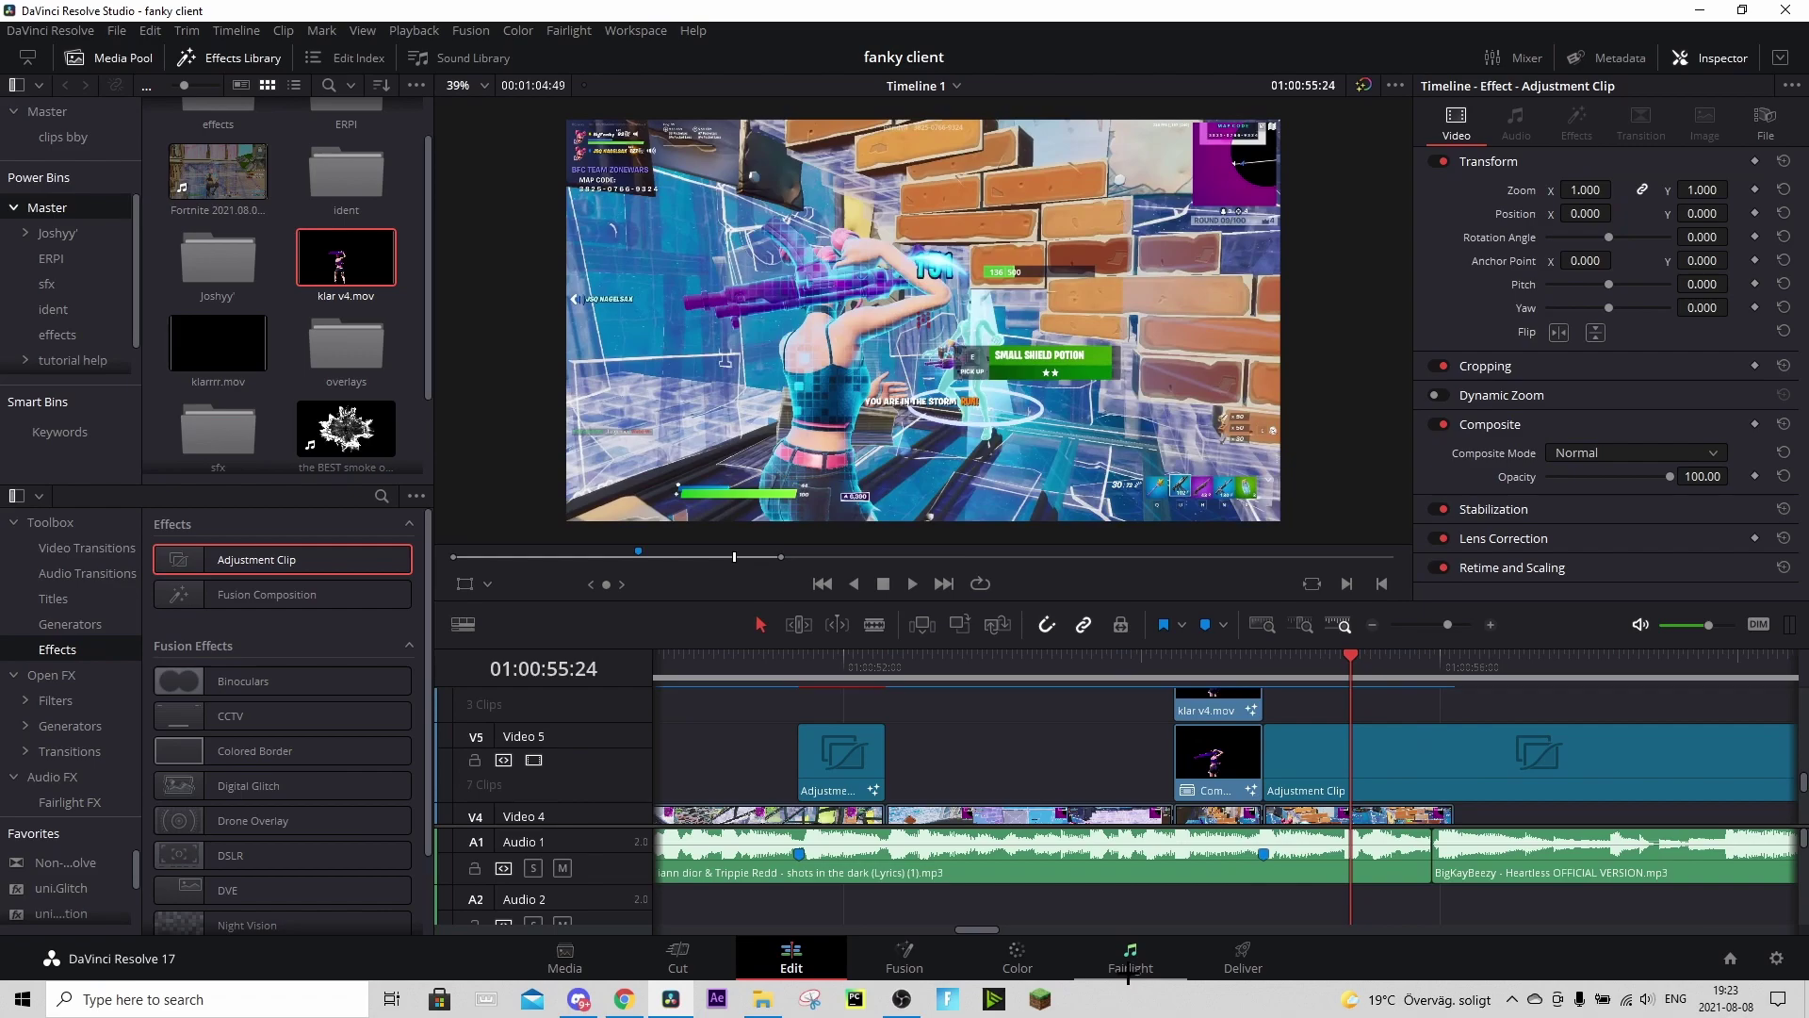
pyautogui.click(904, 959)
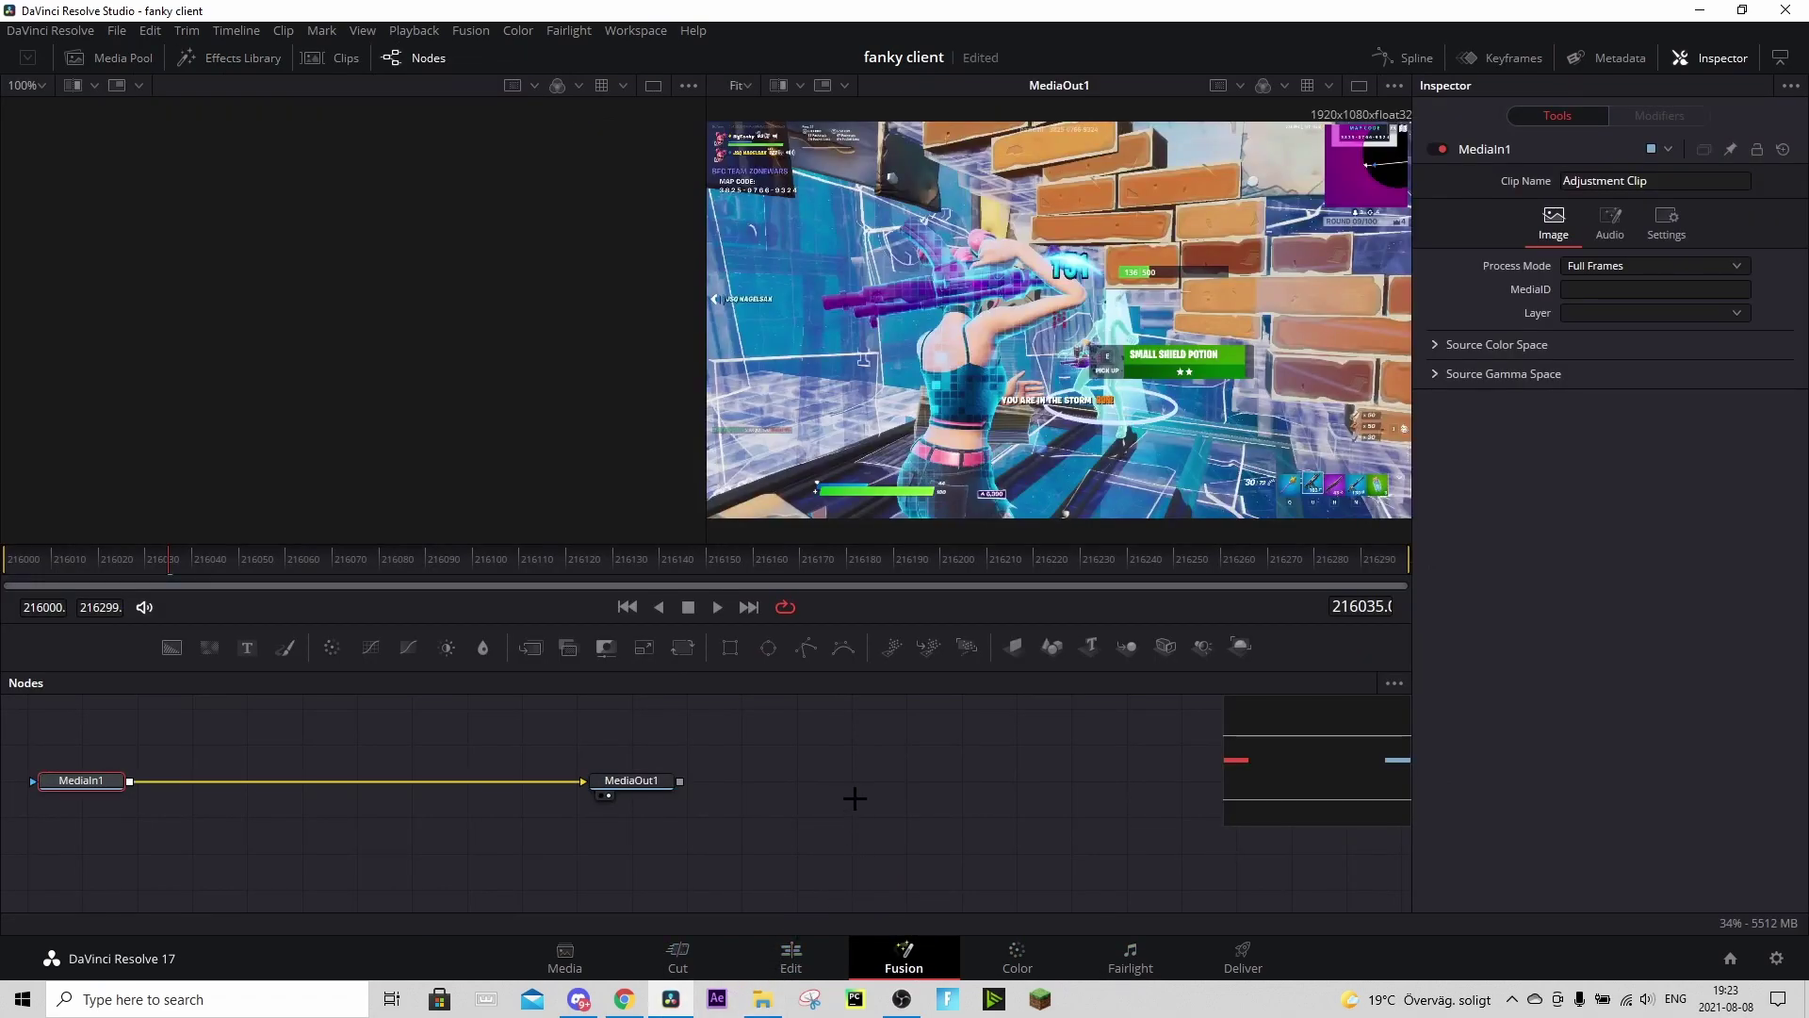
# - Paste the RadialBlur, uniGlimmer, S_Shake and S_Flicker chain and link it to MediaOut1
pyautogui.hotkey('ctrl', 'v')
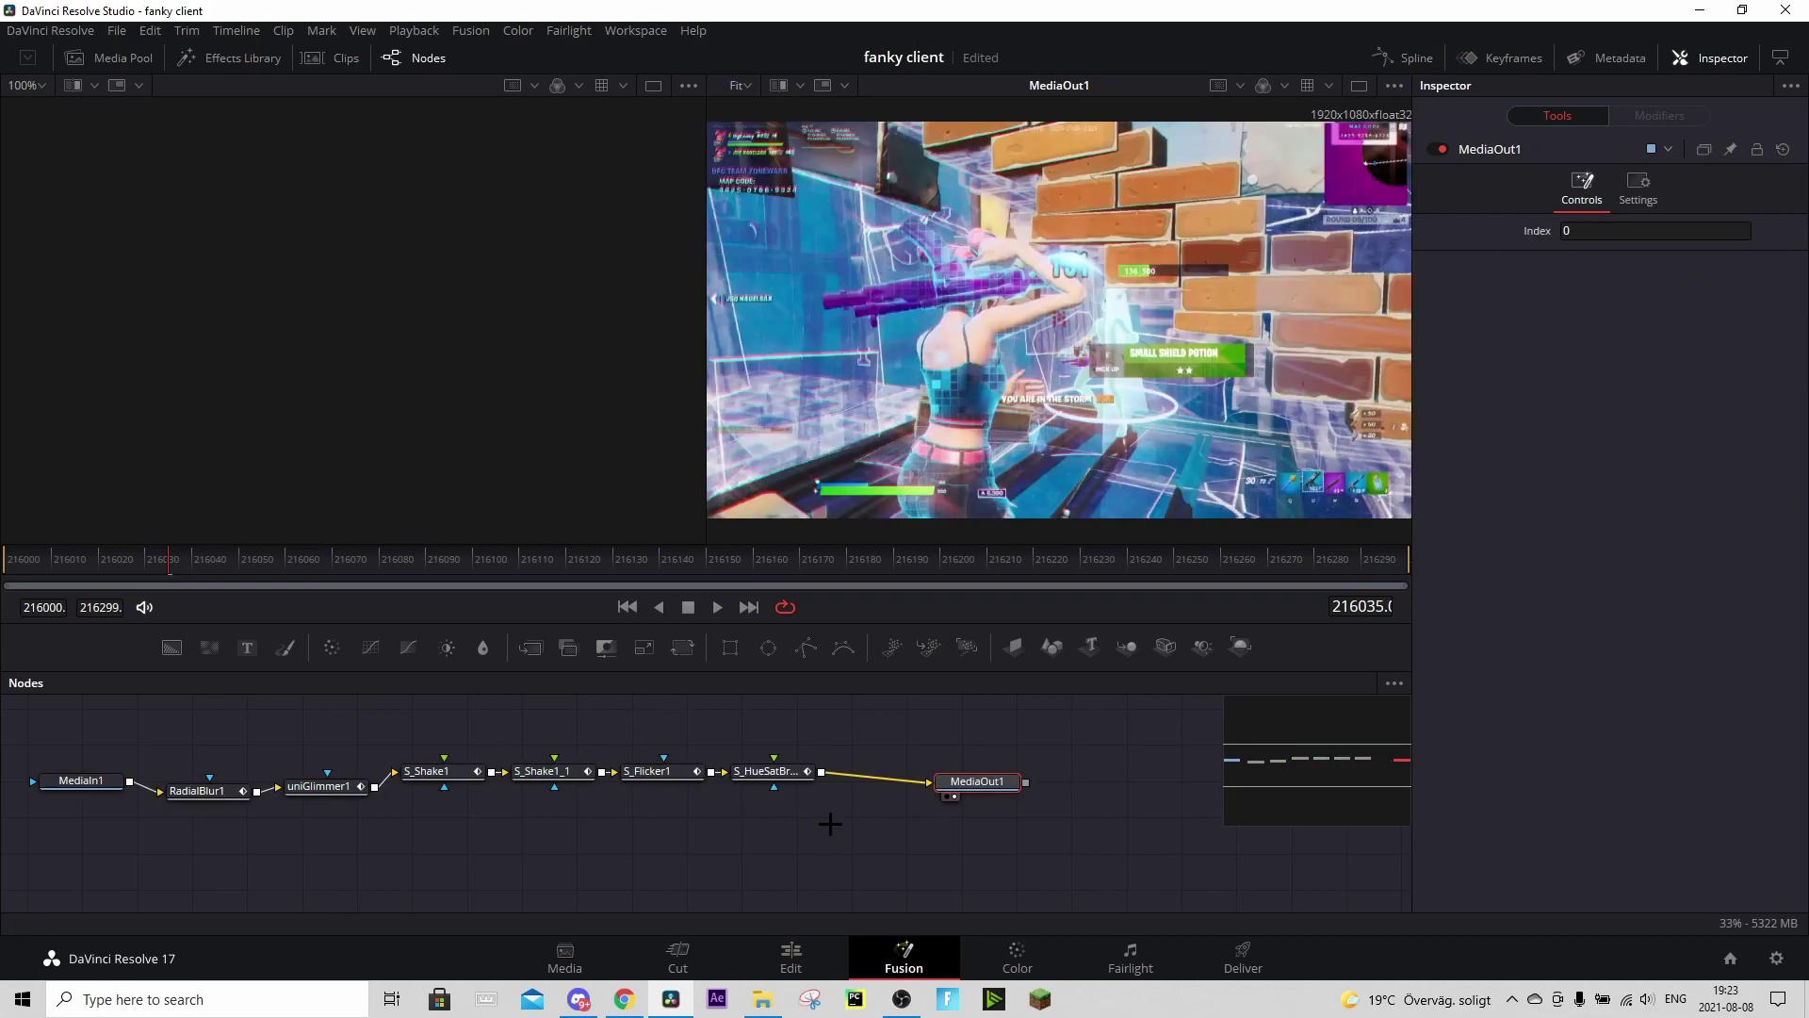
pyautogui.moveTo(87, 558); pyautogui.dragTo(5, 559)
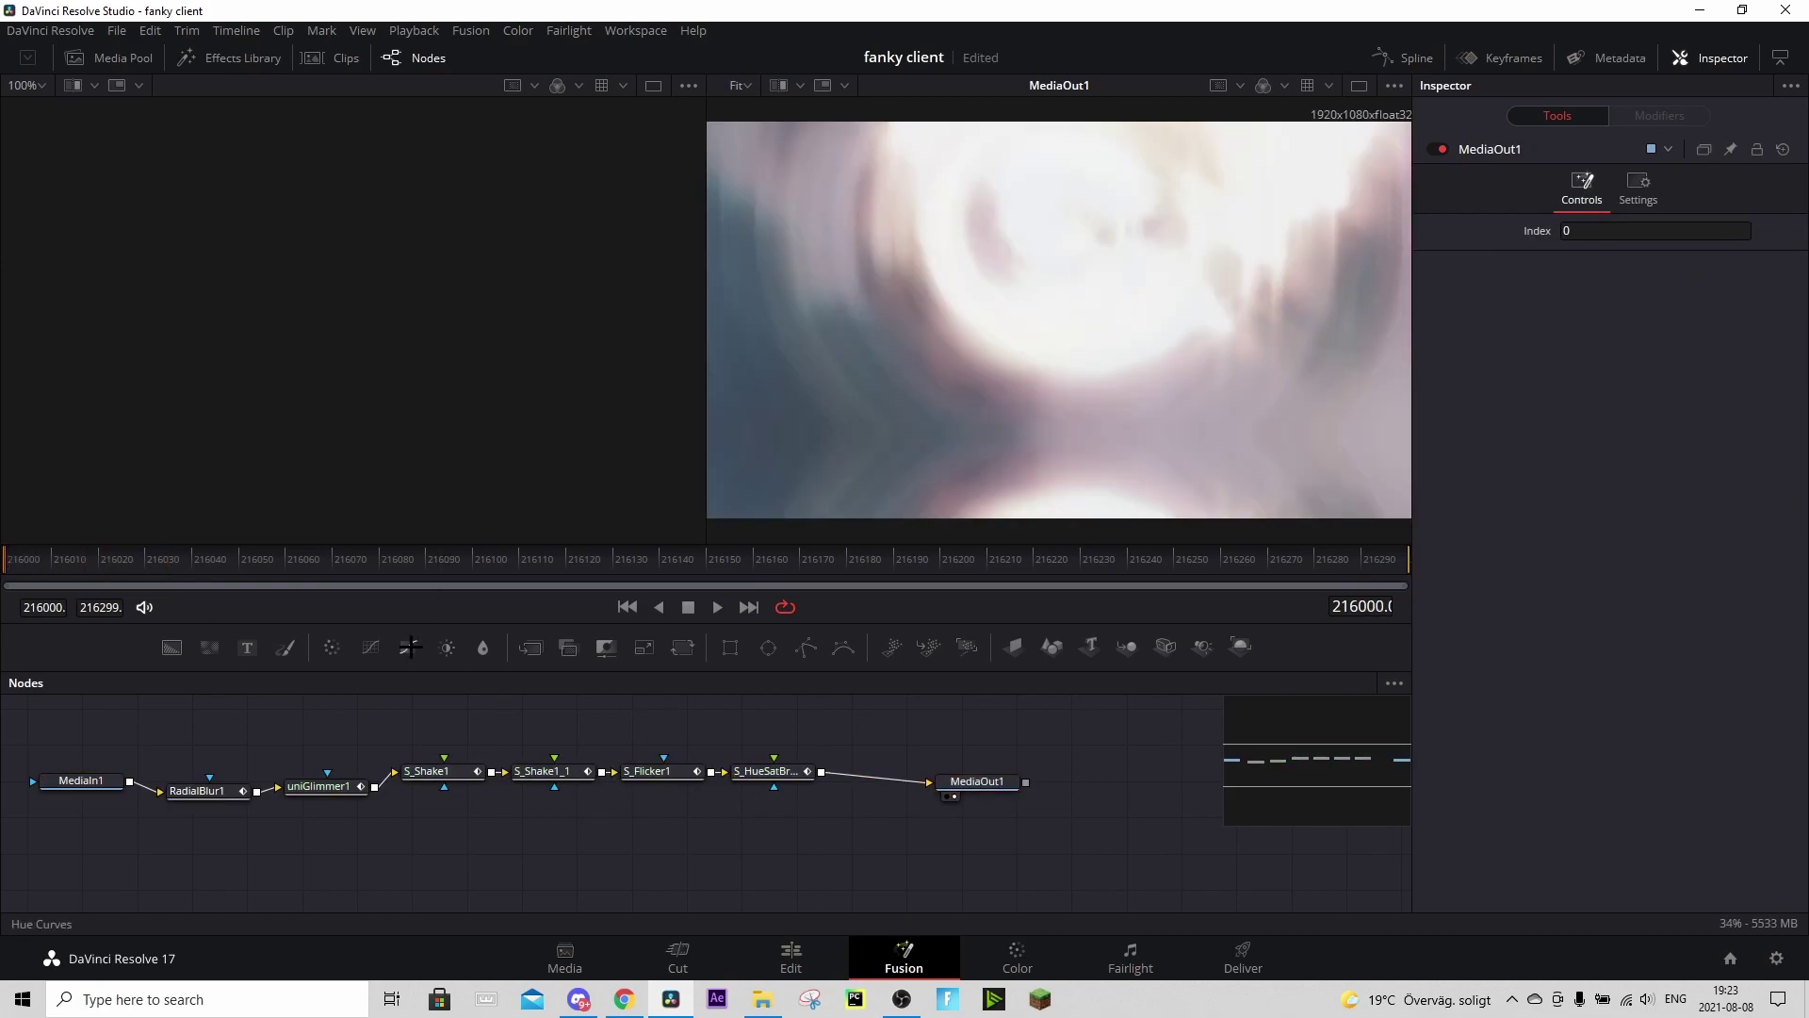
pyautogui.click(792, 957)
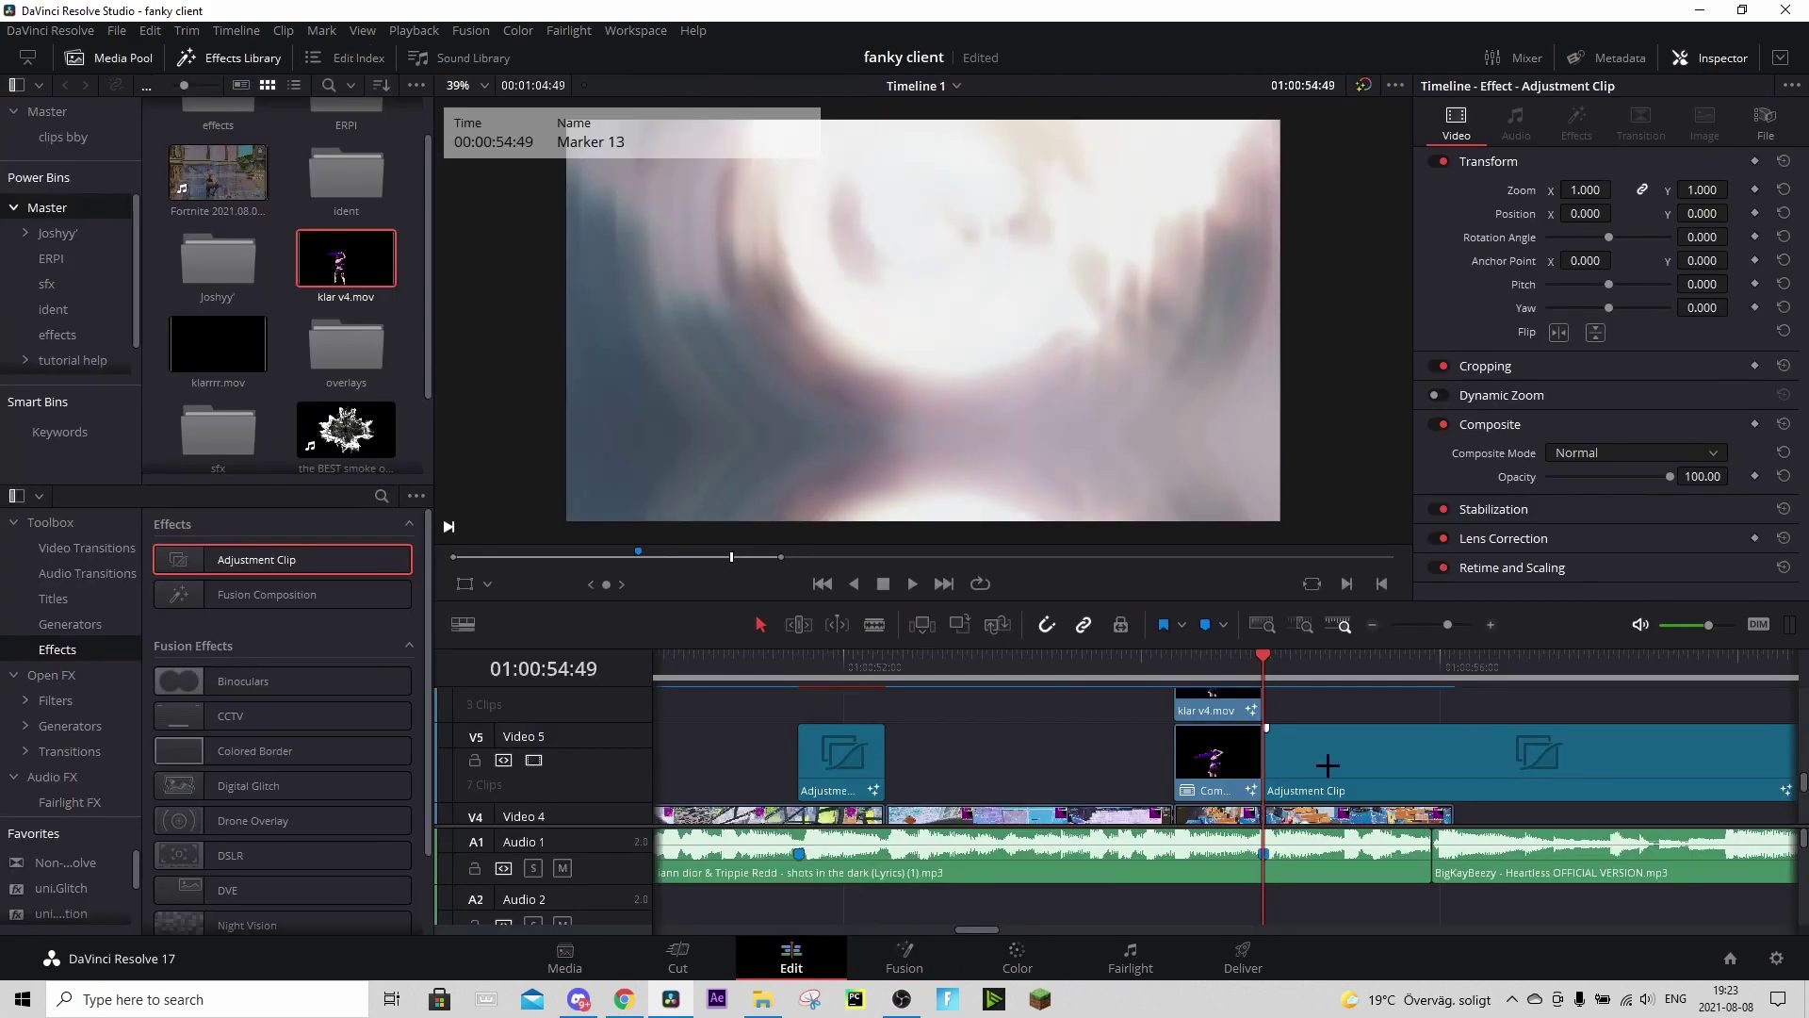
# - Check the V5 and V7 adjustment clips' options and park the playhead at 53:57
pyautogui.rightClick(1324, 765)
pyautogui.click(1385, 751)
pyautogui.scroll(4, 1253, 749)
pyautogui.rightClick(1185, 743)
pyautogui.click(1233, 730)
pyautogui.click(1242, 668)
pyautogui.moveTo(1242, 668); pyautogui.dragTo(1217, 667)
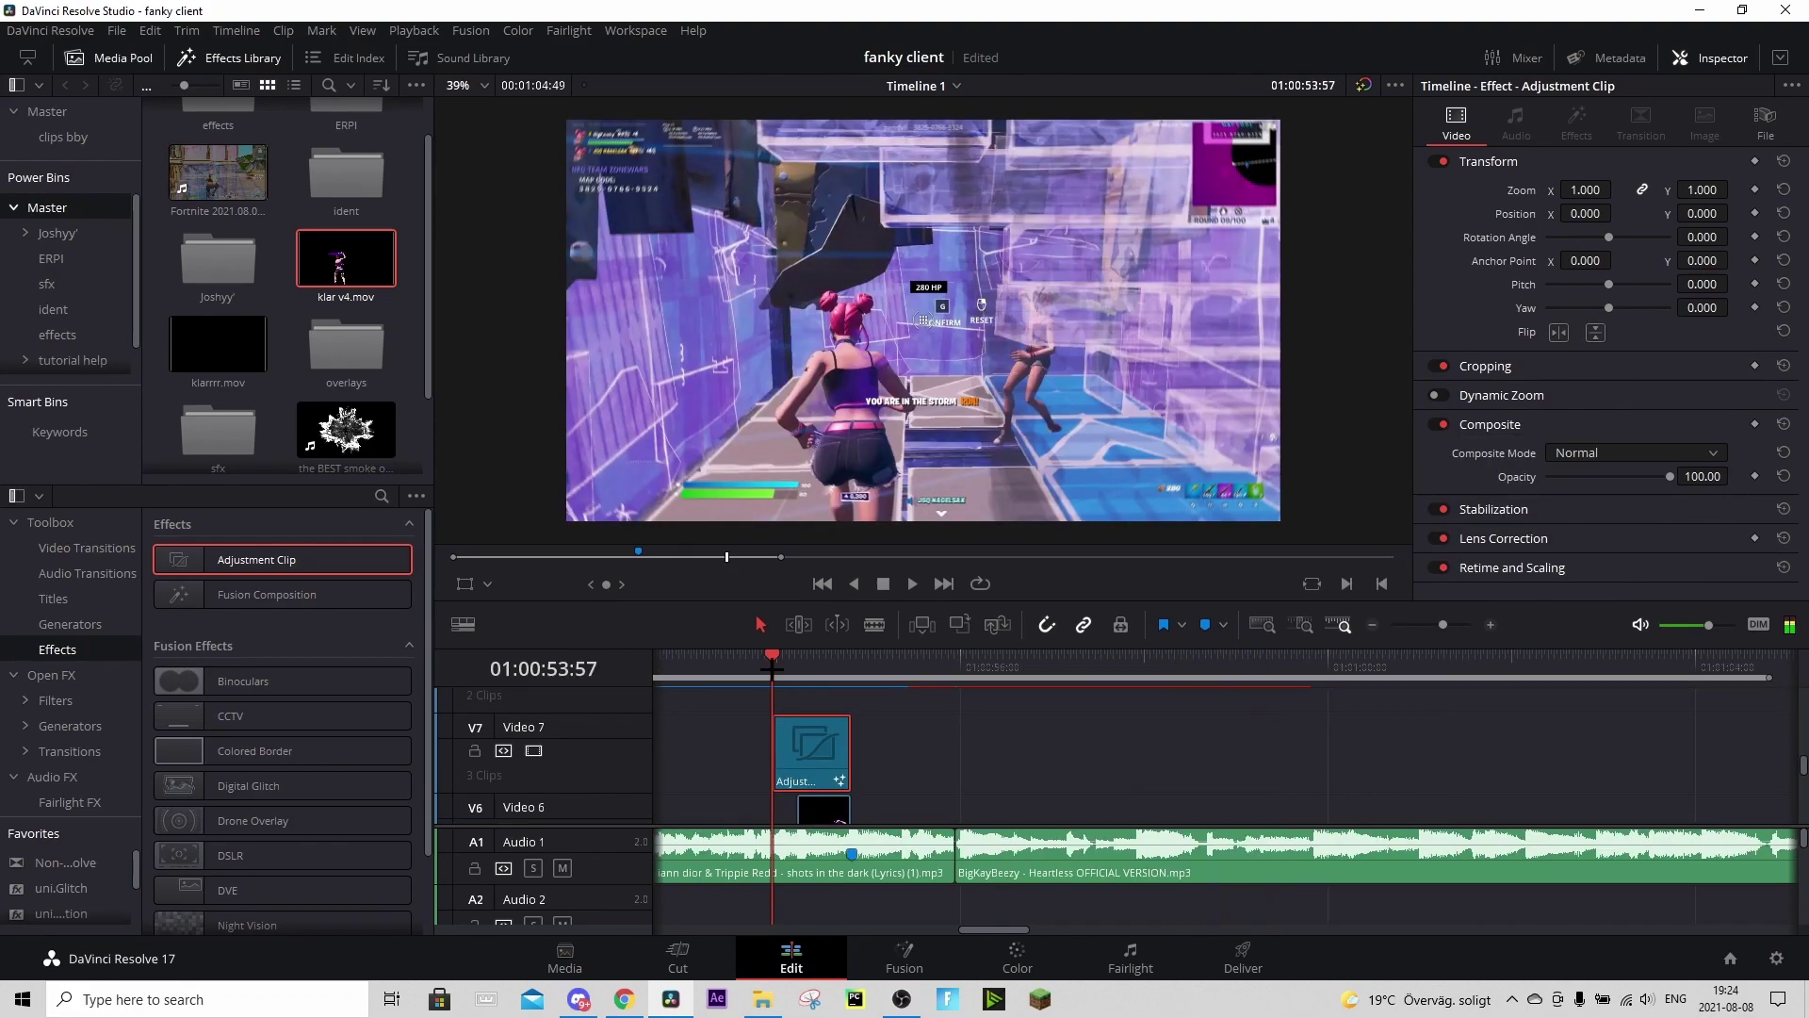